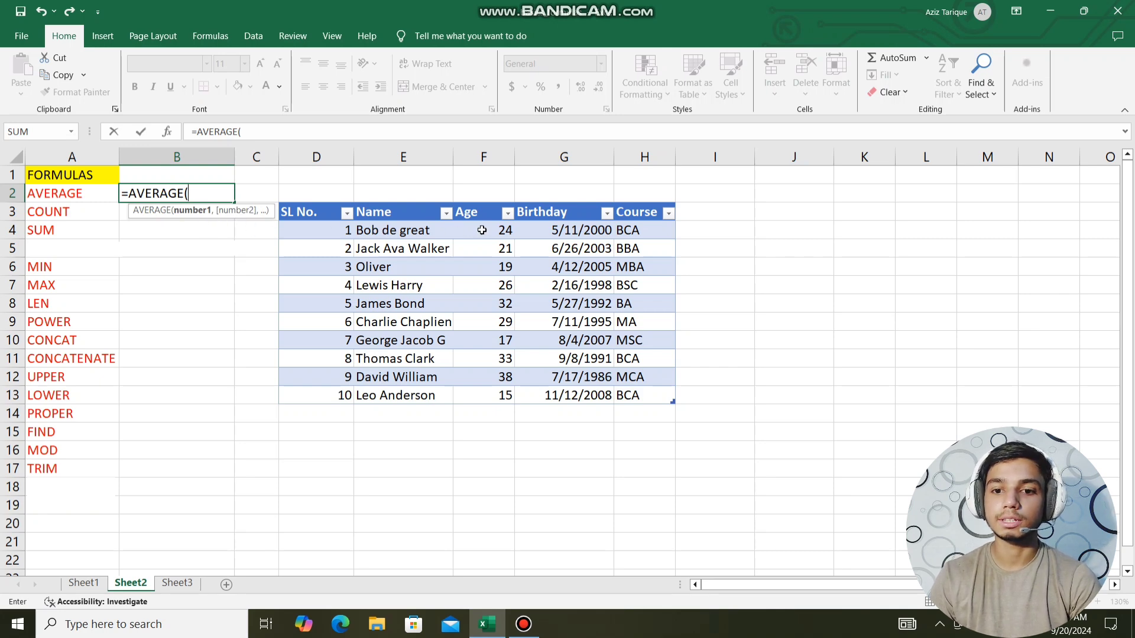
# Complete the AVERAGE formula in cell B2 with the table's whole Age column as its range.
pyautogui.moveTo(482, 230); pyautogui.dragTo(489, 396)
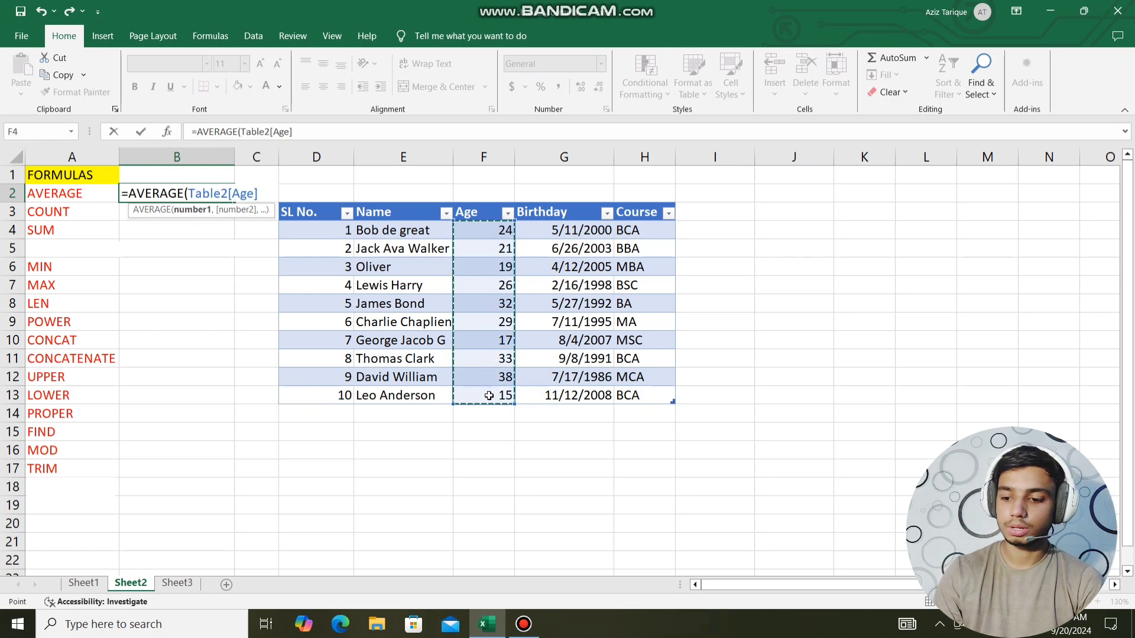
pyautogui.write(')')
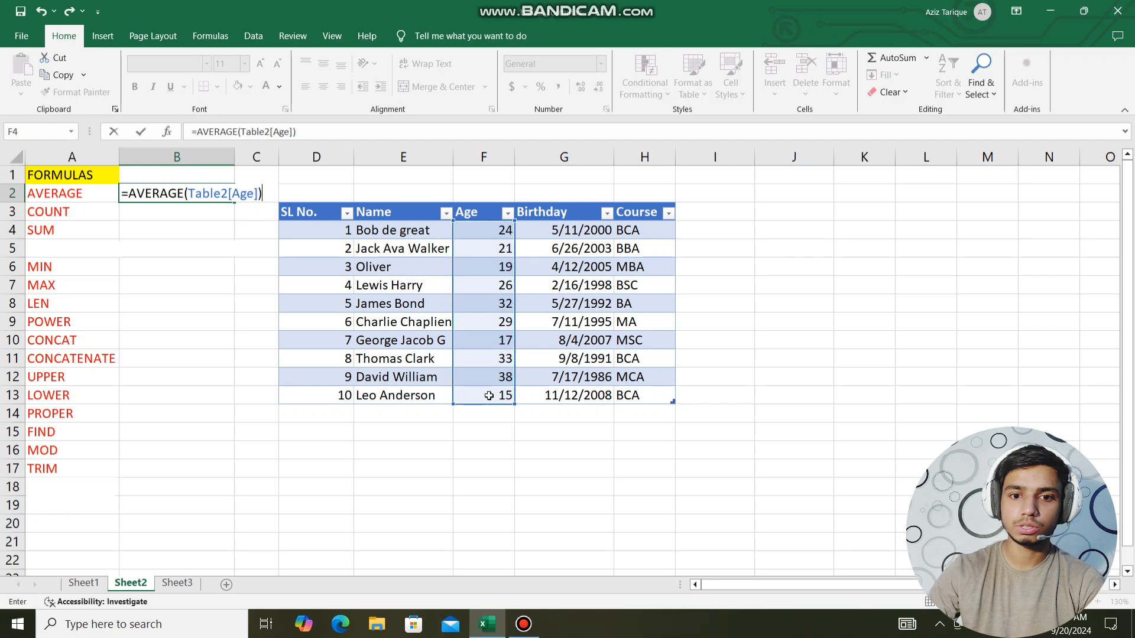
pyautogui.press('Return')
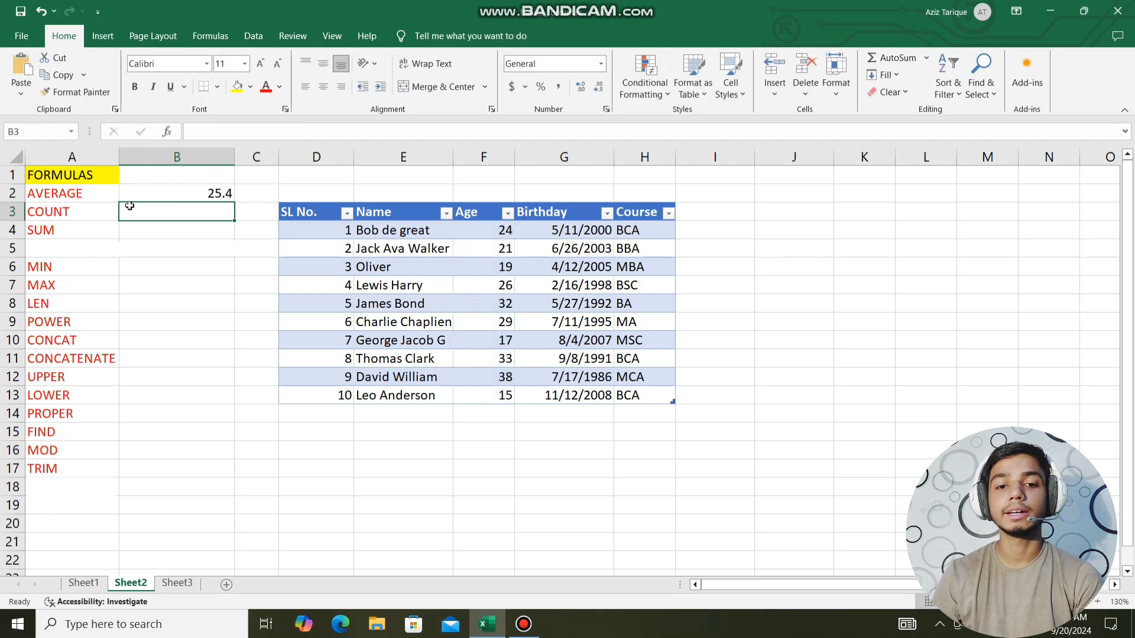
pyautogui.click(163, 194)
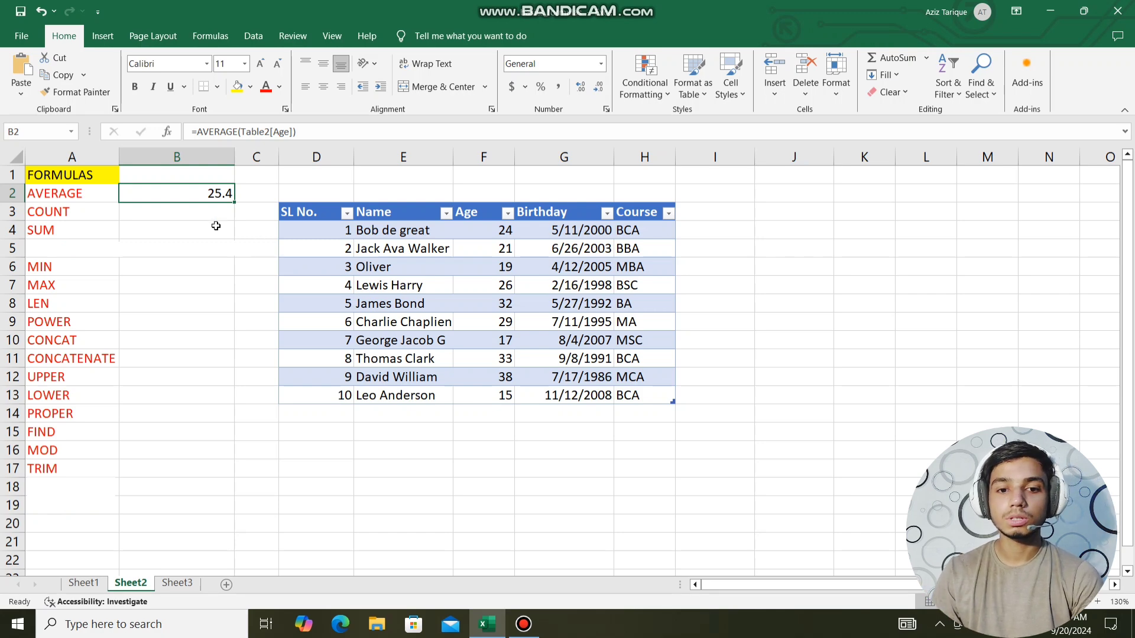
# Enter a COUNT formula in cell B3 that counts the entries of the table's Age column.
pyautogui.click(181, 213)
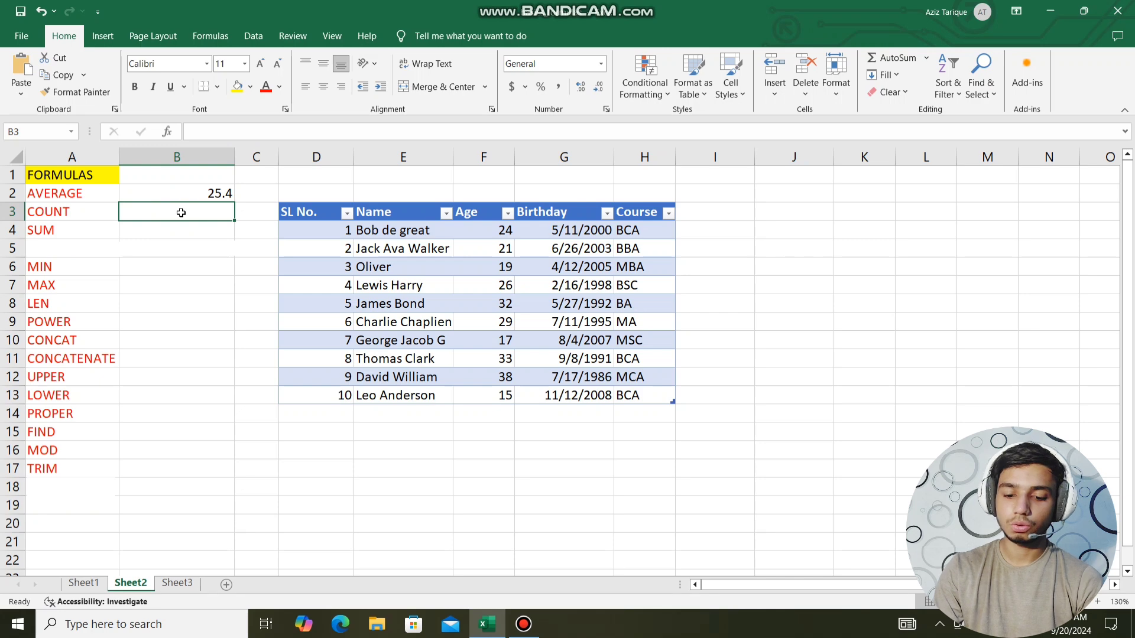
pyautogui.write('=coun')
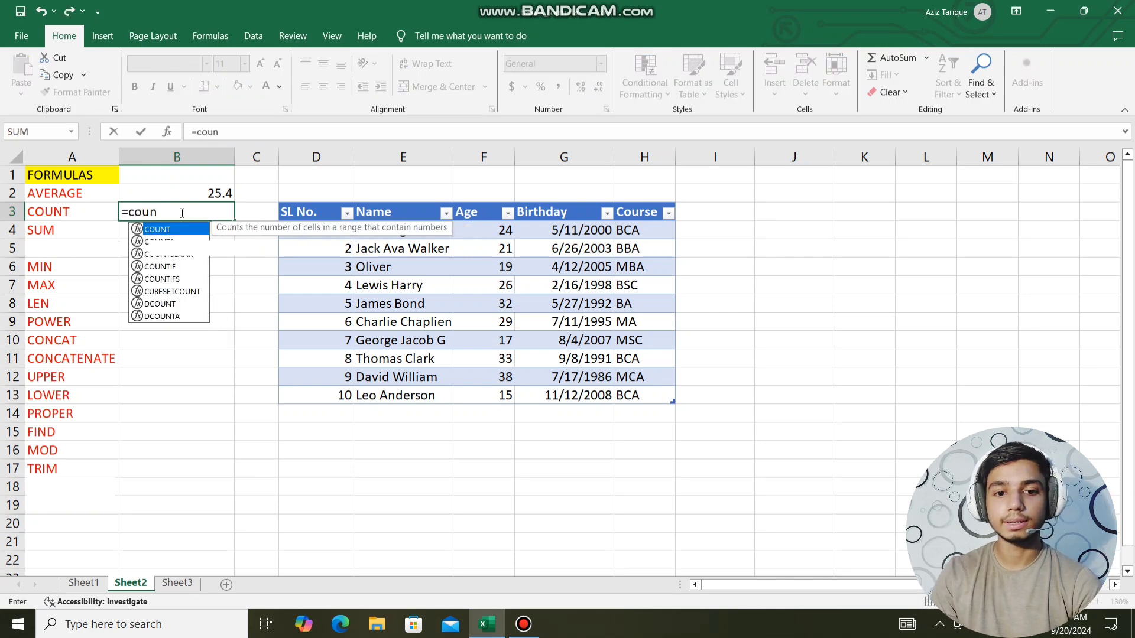
pyautogui.press('Tab')
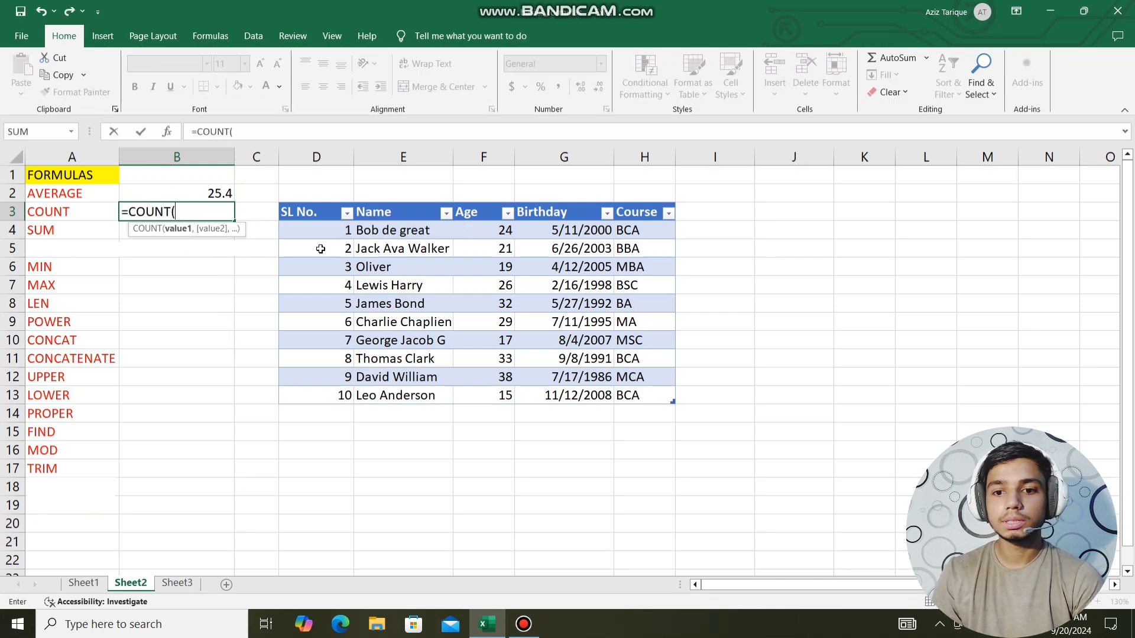
pyautogui.moveTo(492, 231); pyautogui.dragTo(486, 386)
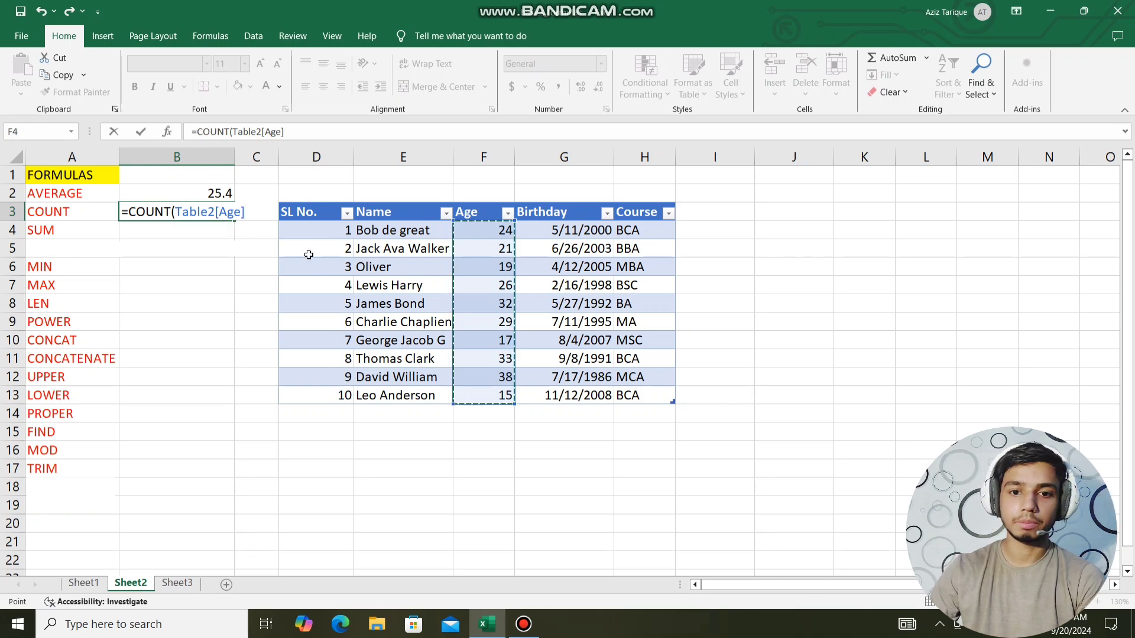
pyautogui.press('Return')
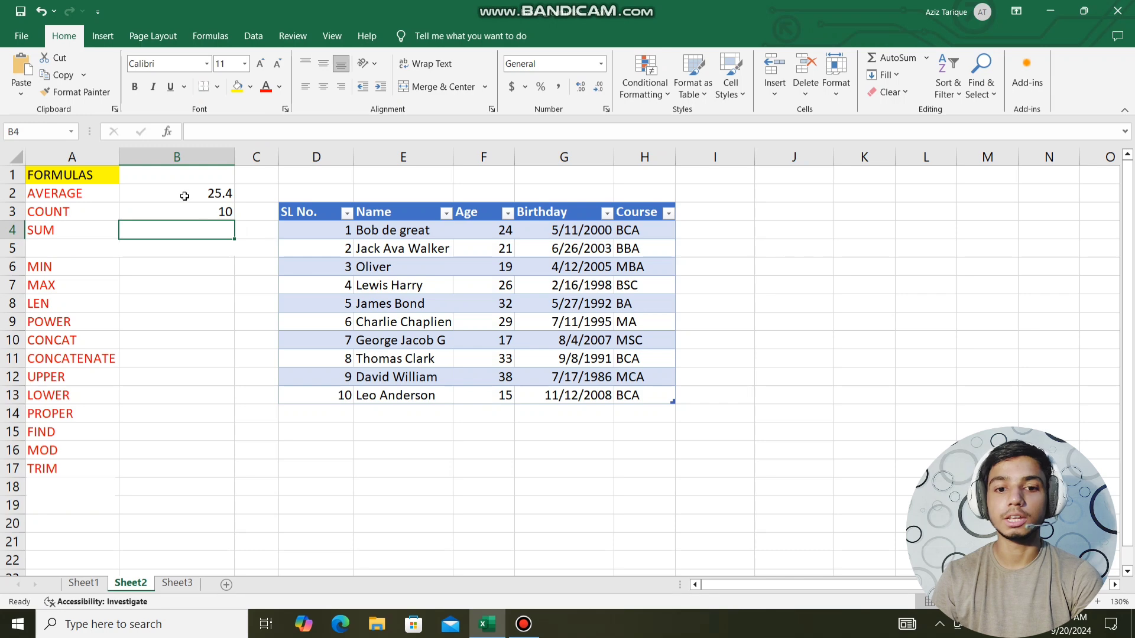
pyautogui.click(193, 215)
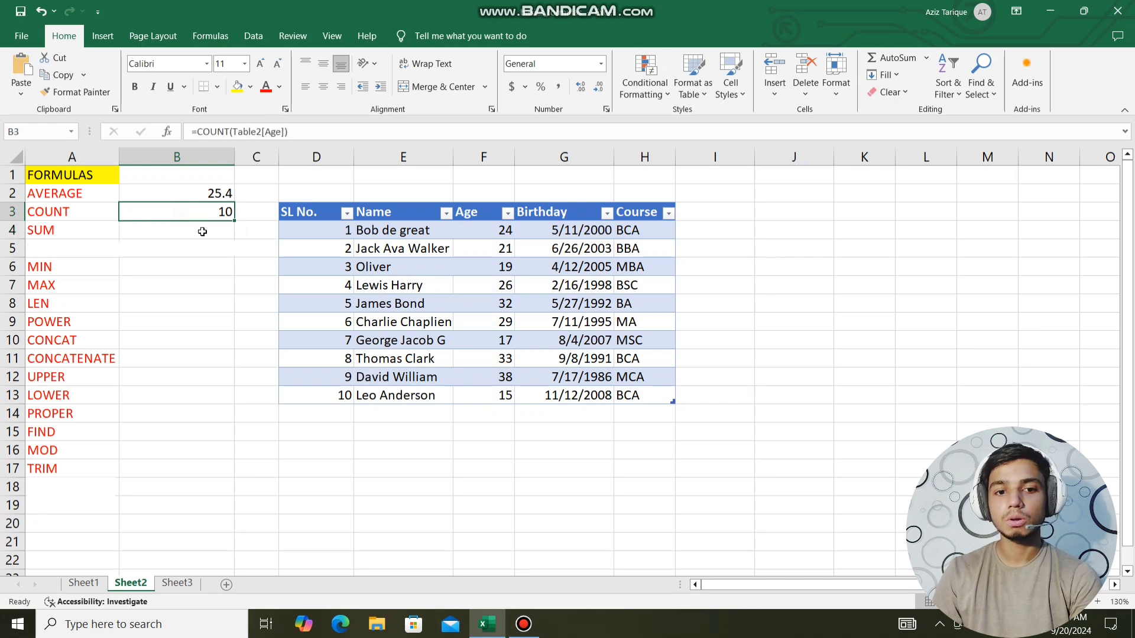
# Start a SUM formula in cell B4, leaving it open for its arguments.
pyautogui.click(202, 232)
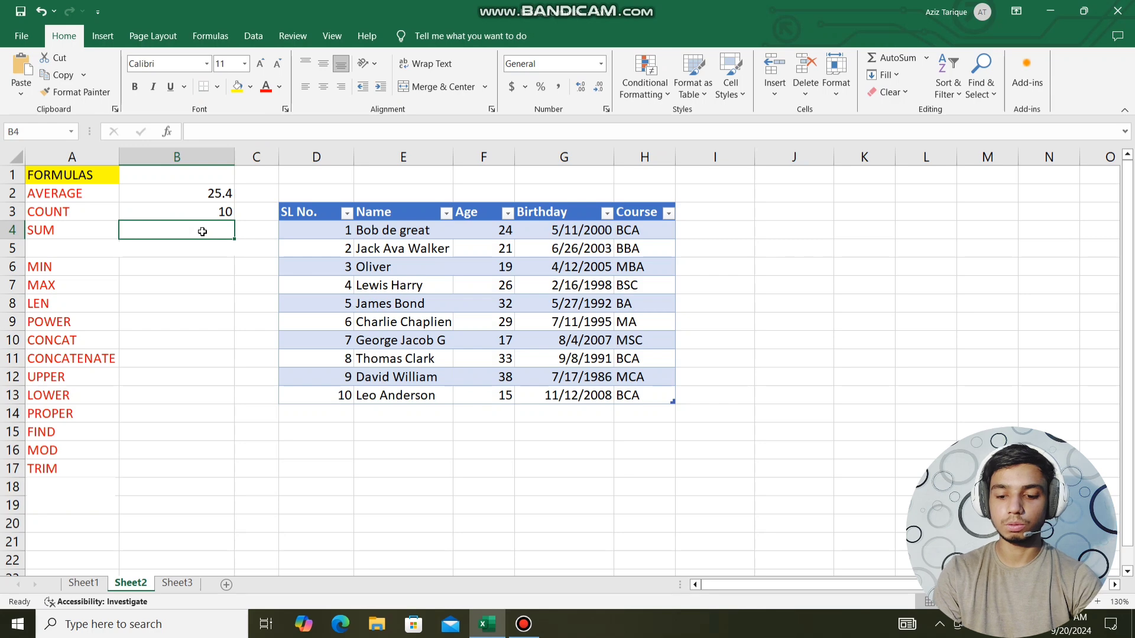
pyautogui.write('=sum')
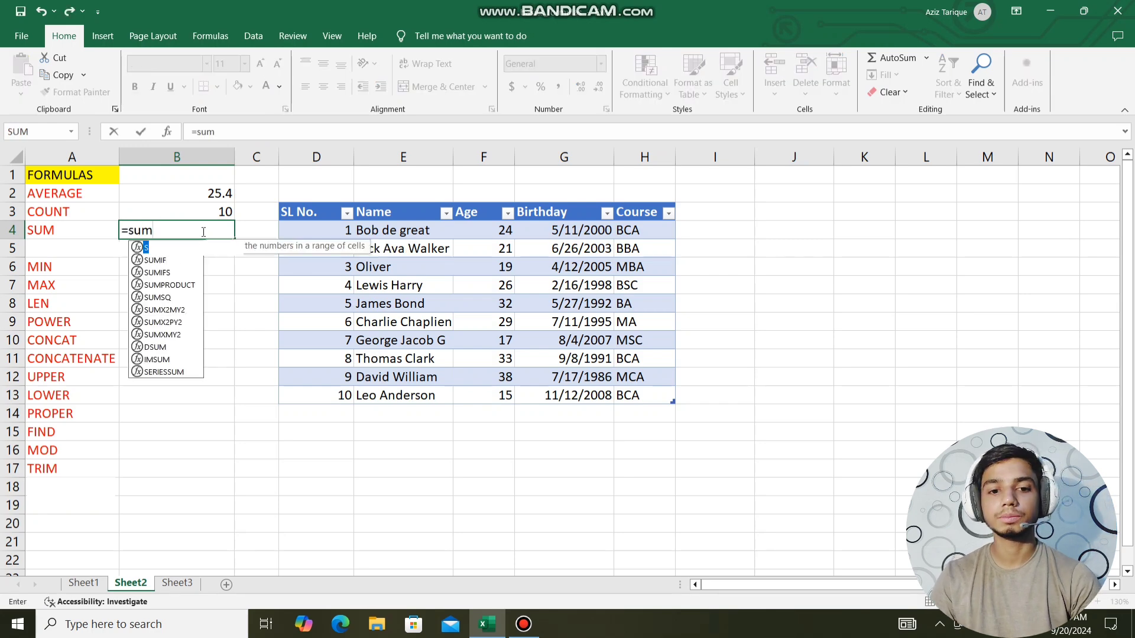
pyautogui.press('Tab')
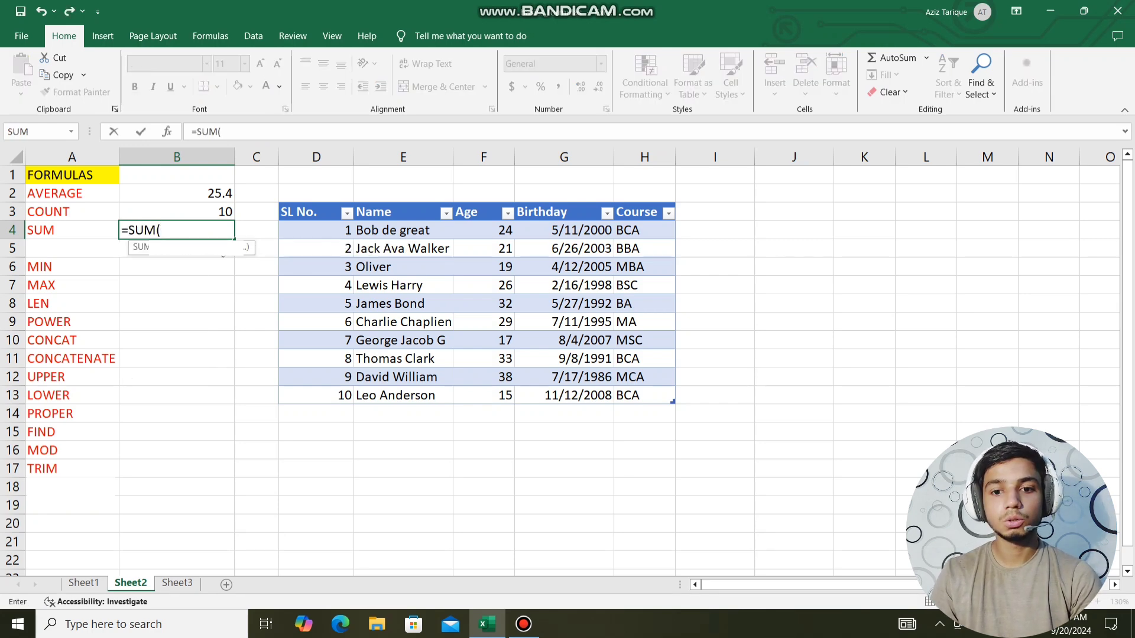
pyautogui.click(485, 232)
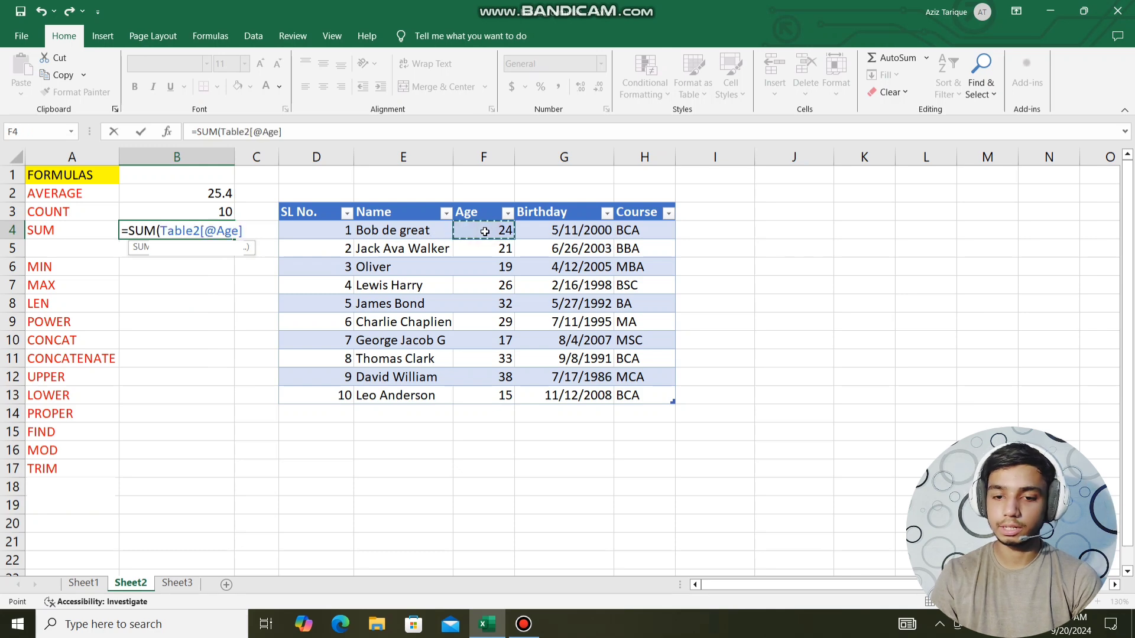
pyautogui.write(',')
pyautogui.click(489, 247)
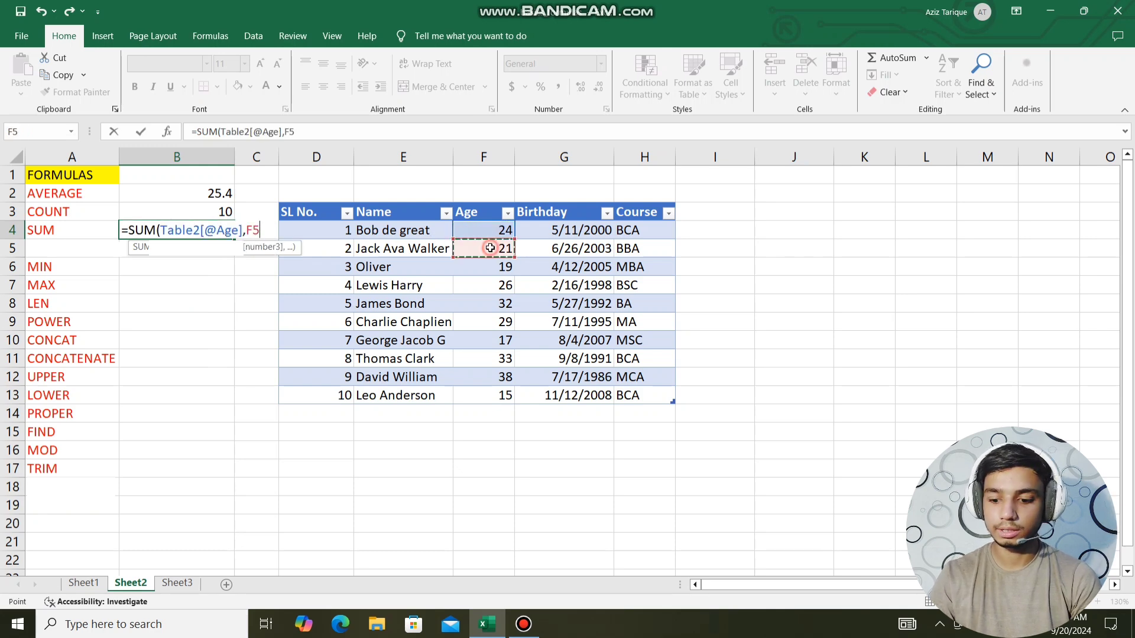
pyautogui.write(',')
pyautogui.click(496, 270)
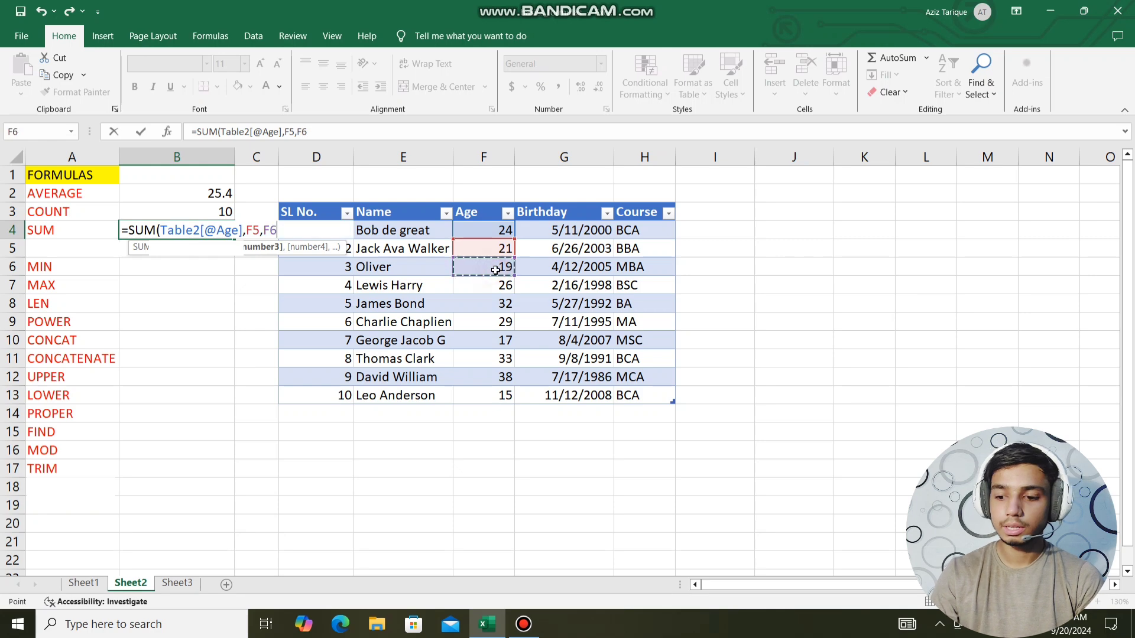
pyautogui.press('BackSpace')
pyautogui.press('BackSpace')
pyautogui.press('BackSpace')
pyautogui.press('BackSpace')
pyautogui.press('BackSpace')
pyautogui.press('BackSpace')
pyautogui.press('BackSpace')
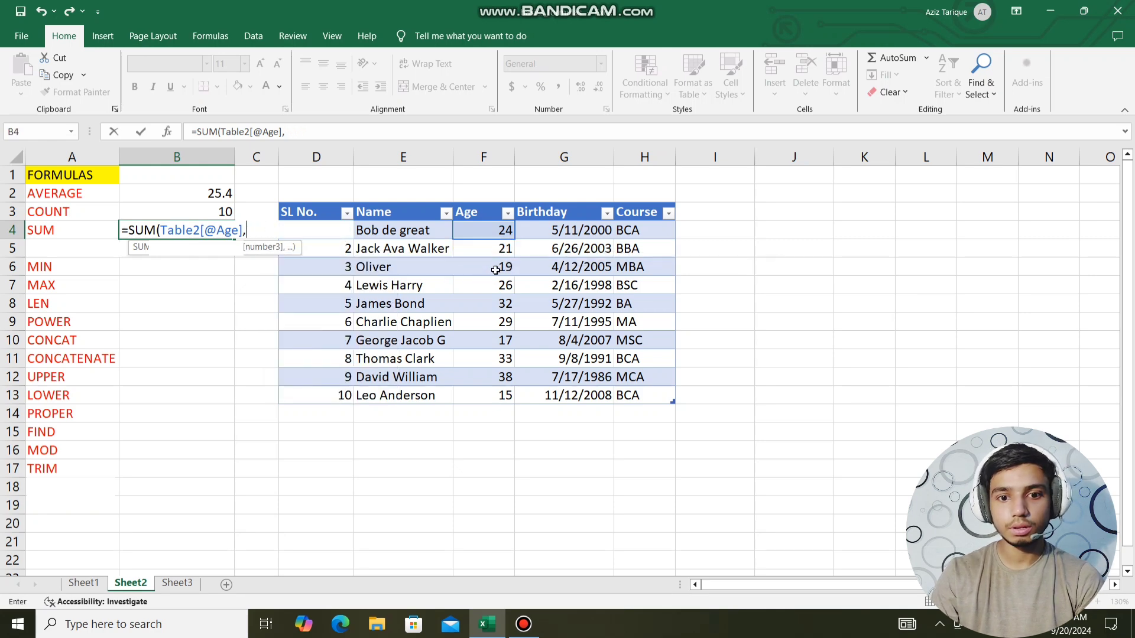
pyautogui.press('BackSpace')
pyautogui.press('BackSpace')
pyautogui.press('BackSpace')
pyautogui.press('BackSpace')
pyautogui.press('BackSpace')
pyautogui.press('BackSpace')
pyautogui.press('BackSpace')
pyautogui.press('BackSpace')
pyautogui.press('BackSpace')
pyautogui.press('BackSpace')
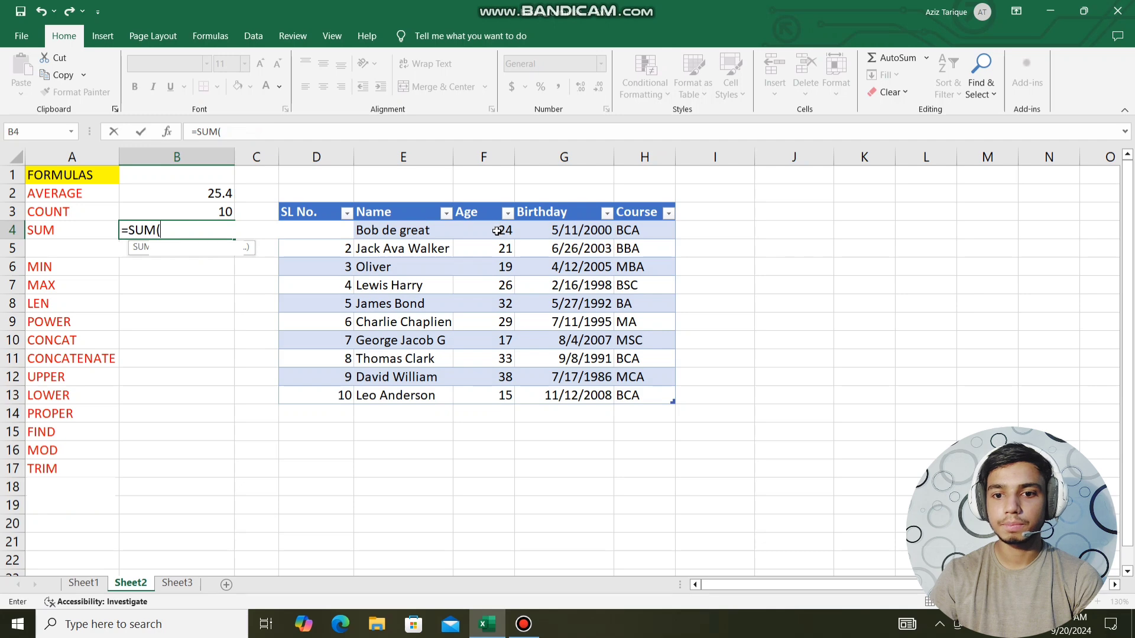
# Complete the SUM formula in cell B4 with the table's whole Age column.
pyautogui.moveTo(496, 231); pyautogui.dragTo(504, 396)
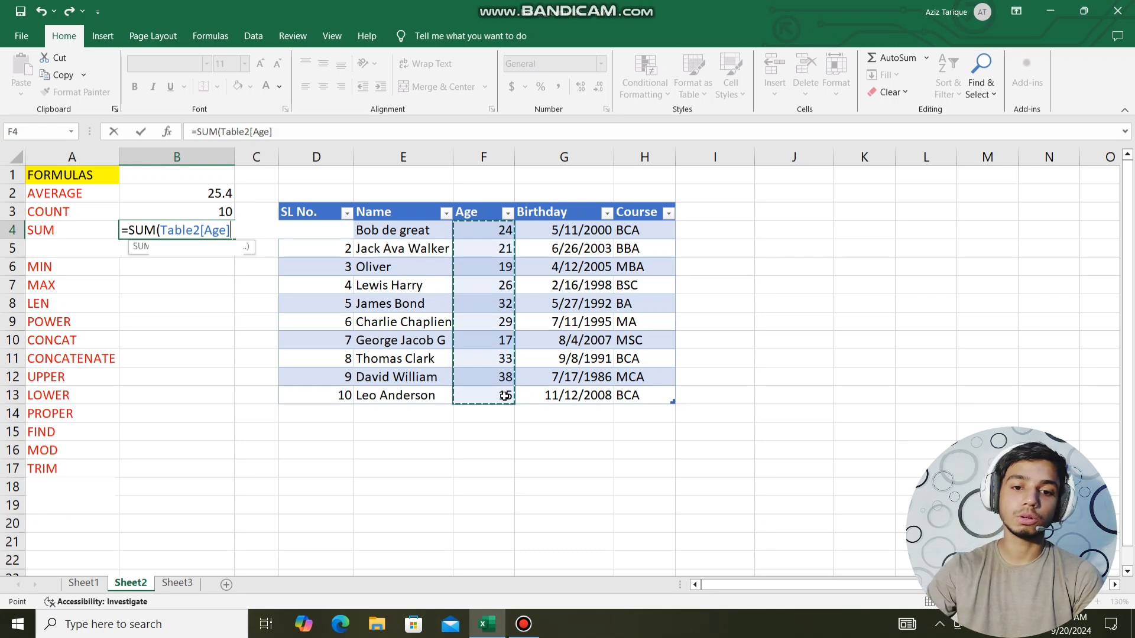
pyautogui.write(')')
pyautogui.press('Return')
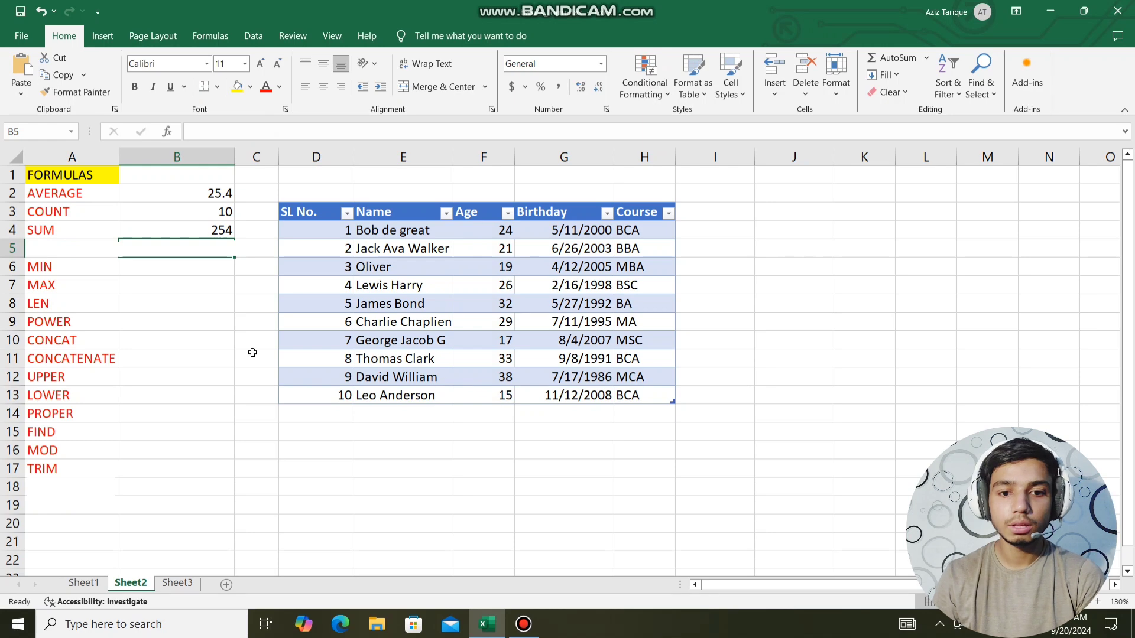
pyautogui.click(214, 231)
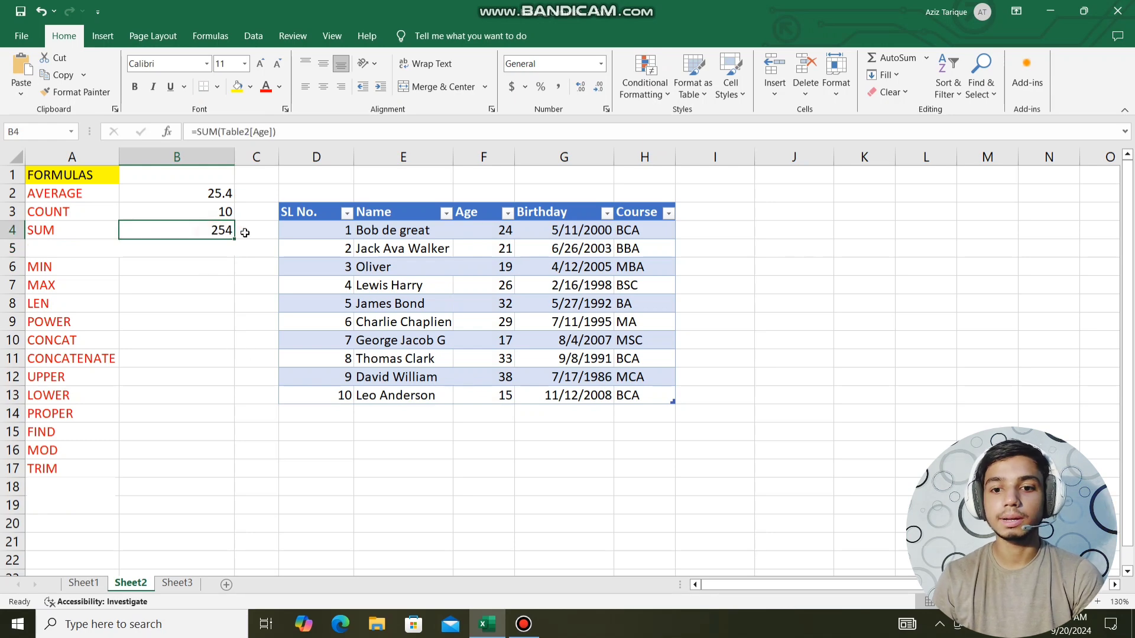
pyautogui.press('Down')
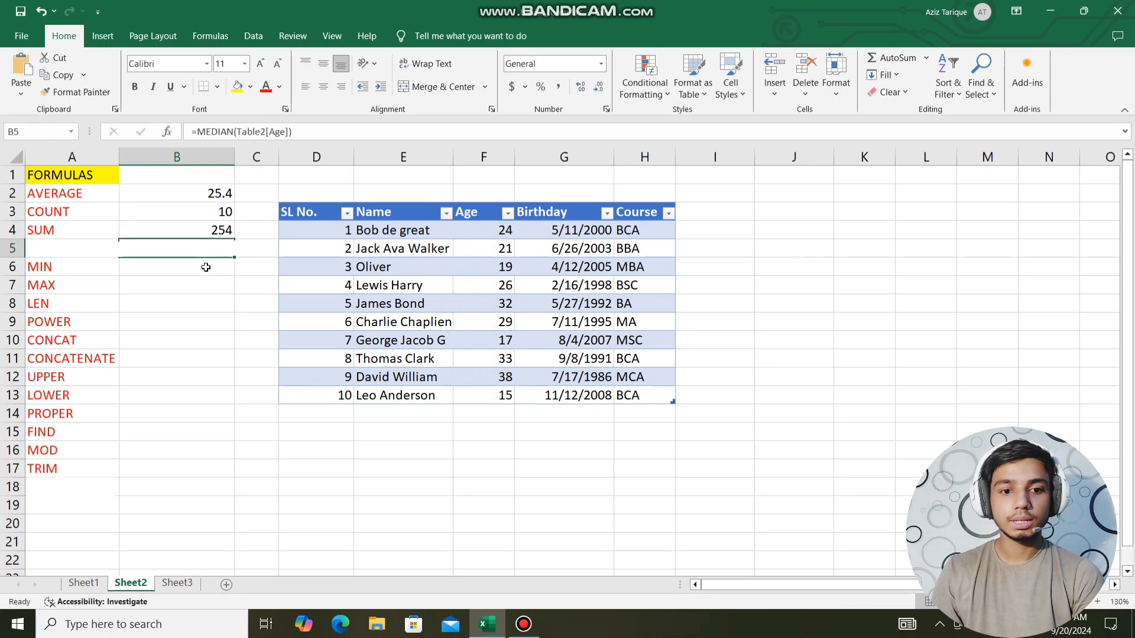
# Enter a MIN formula in cell B6 over the table's Age column and check the youngest age in the table.
pyautogui.click(205, 268)
pyautogui.write('=min')
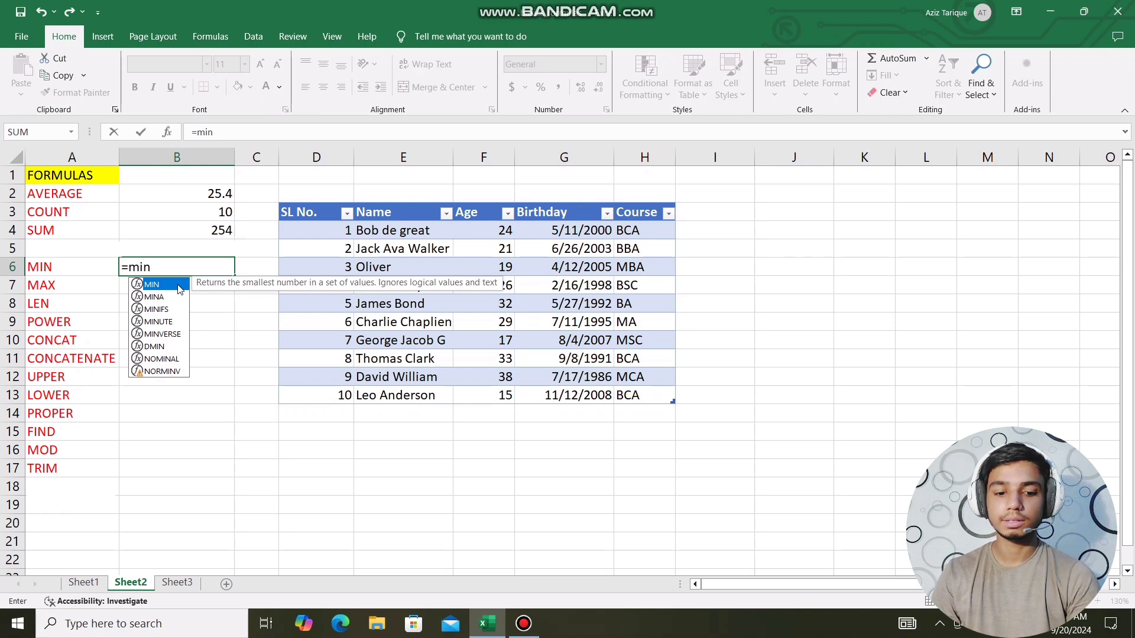
pyautogui.doubleClick(179, 289)
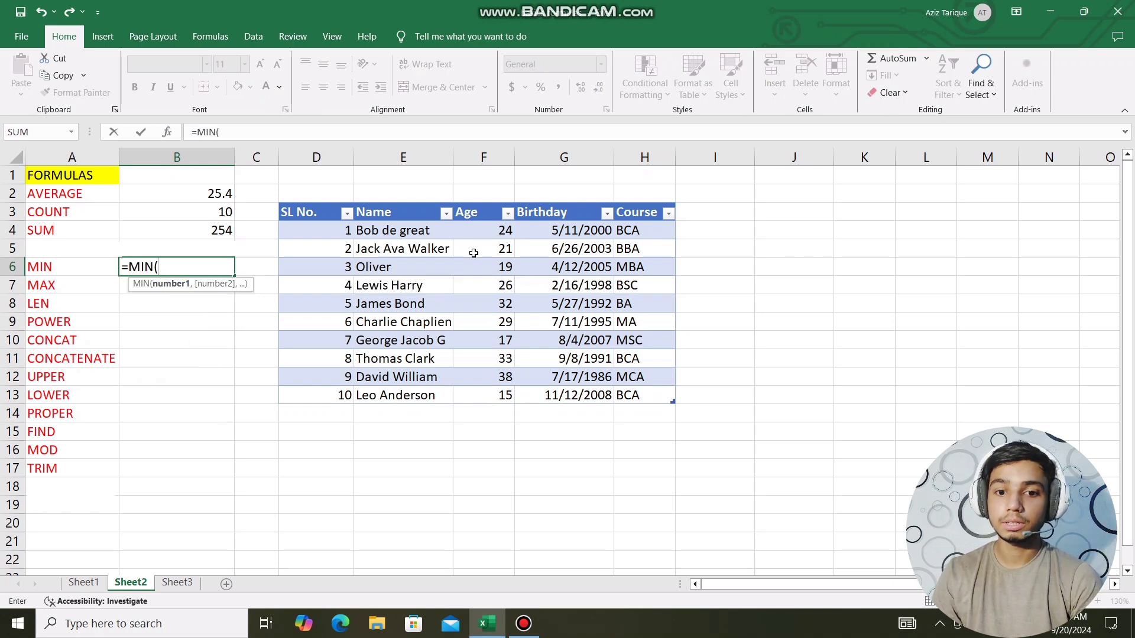
pyautogui.moveTo(484, 229); pyautogui.dragTo(482, 396)
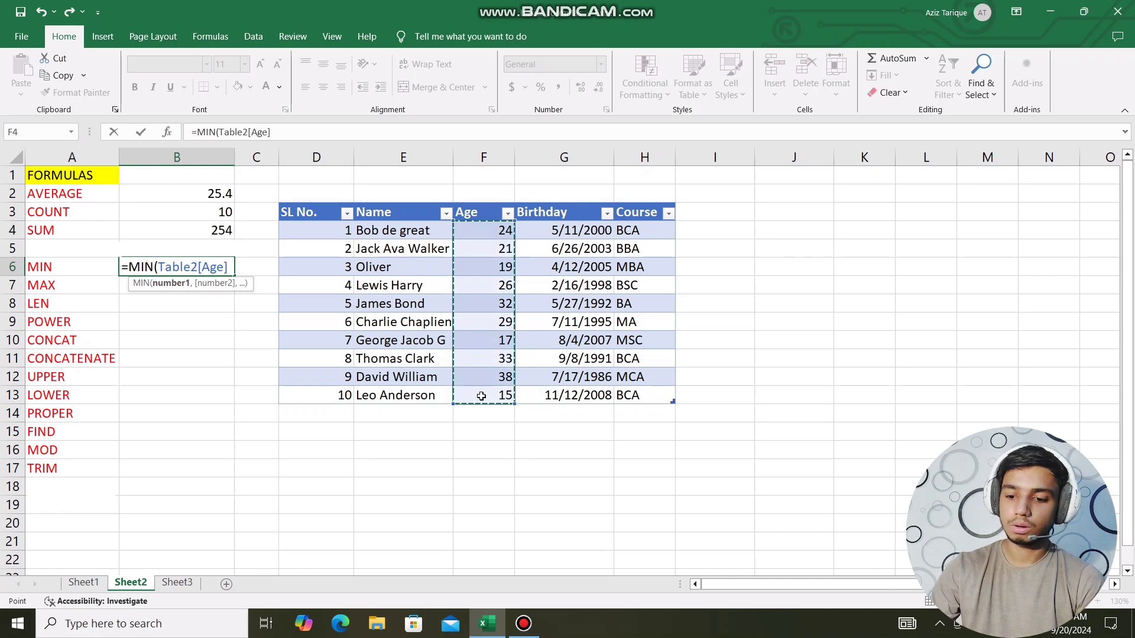
pyautogui.write(')')
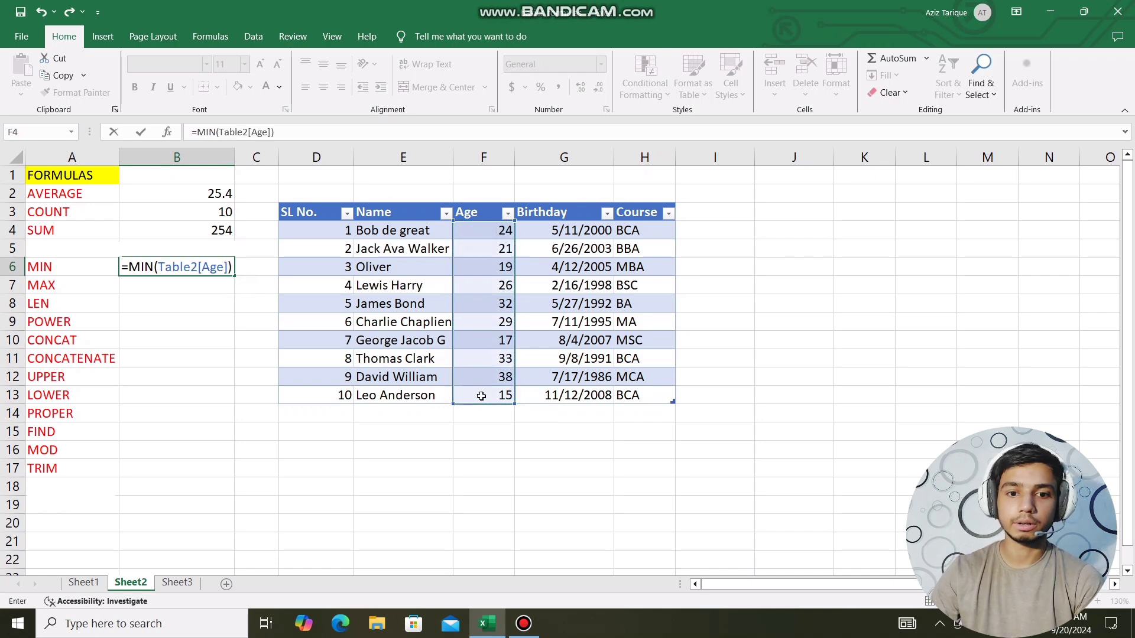
pyautogui.press('Return')
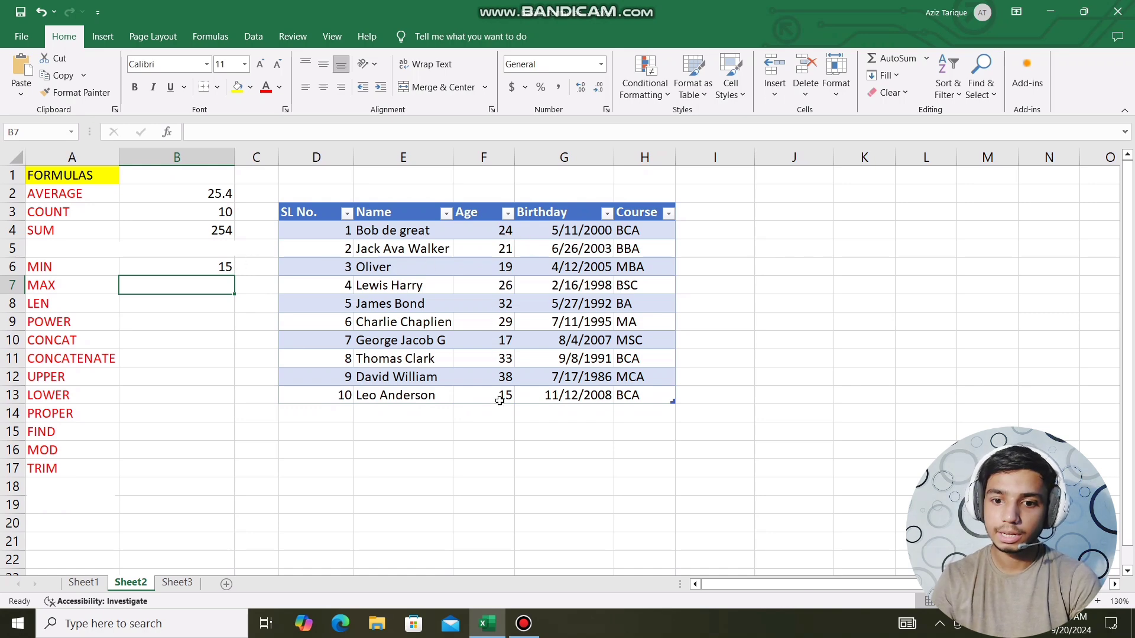
pyautogui.click(500, 400)
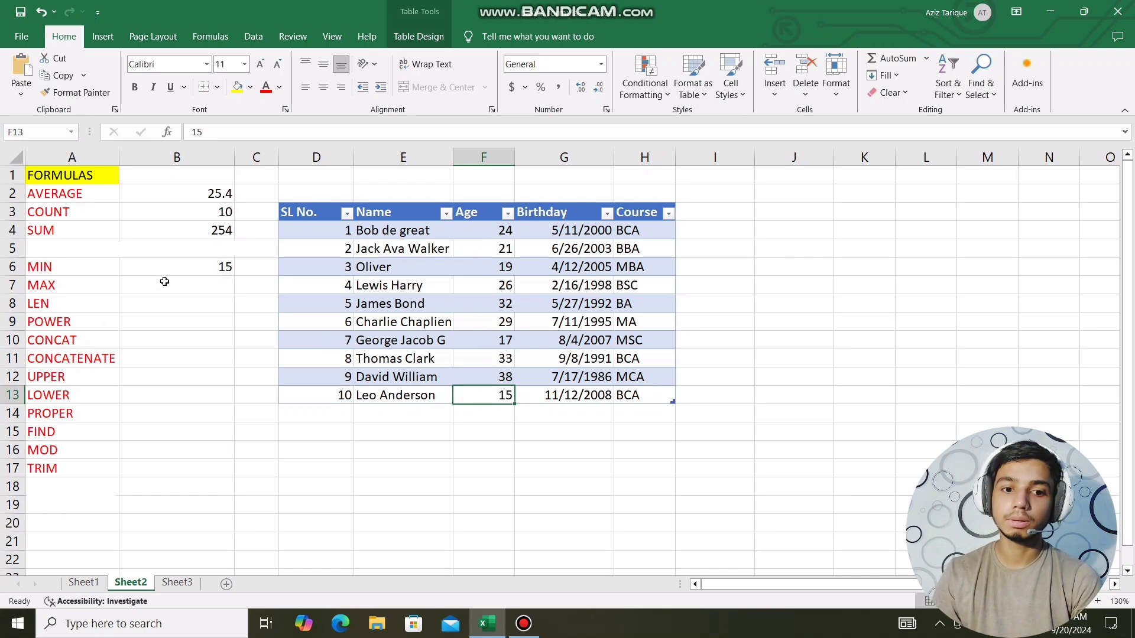
# Enter a MAX formula in cell B7 over the table's Age column and check the highest age in the table.
pyautogui.click(225, 284)
pyautogui.write('=max')
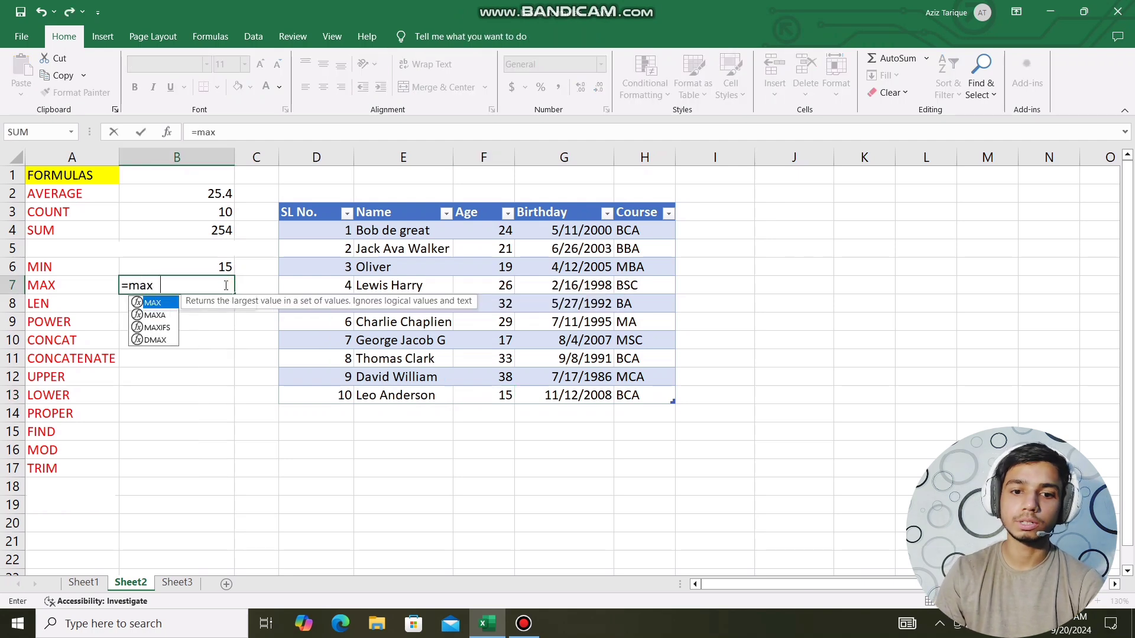
pyautogui.press('Tab')
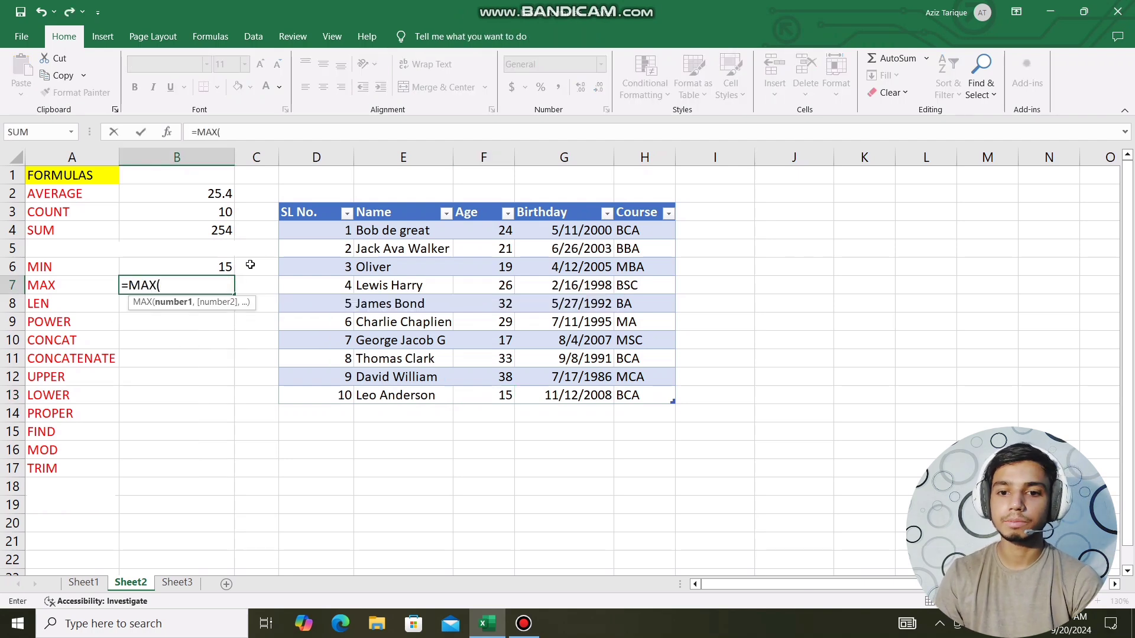
pyautogui.click(496, 231)
pyautogui.moveTo(496, 230); pyautogui.dragTo(493, 394)
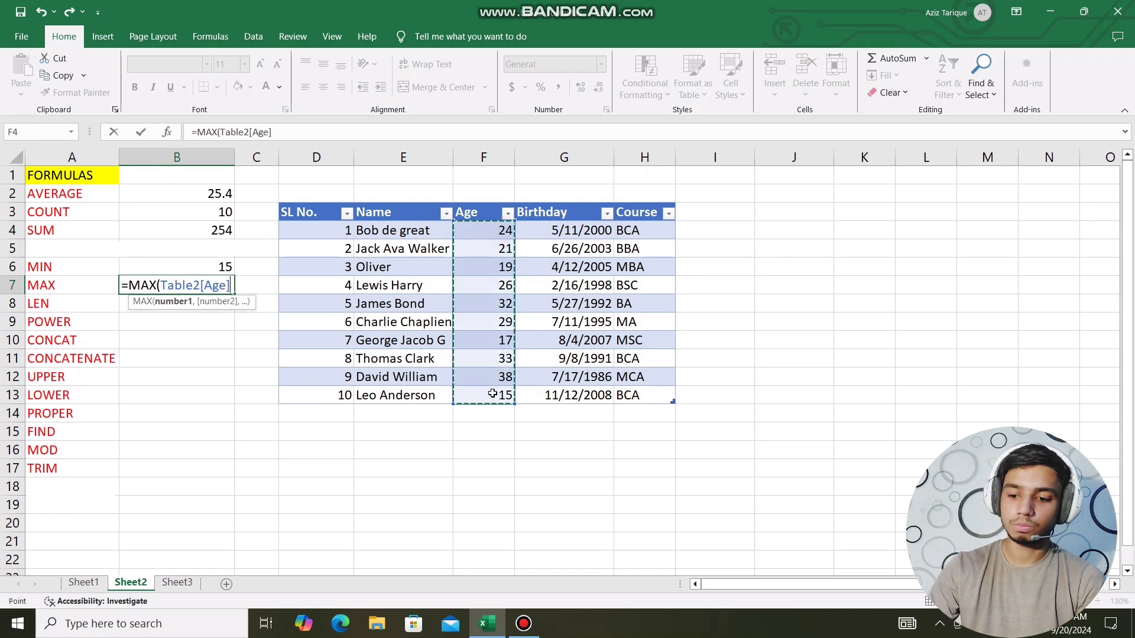
pyautogui.press('Return')
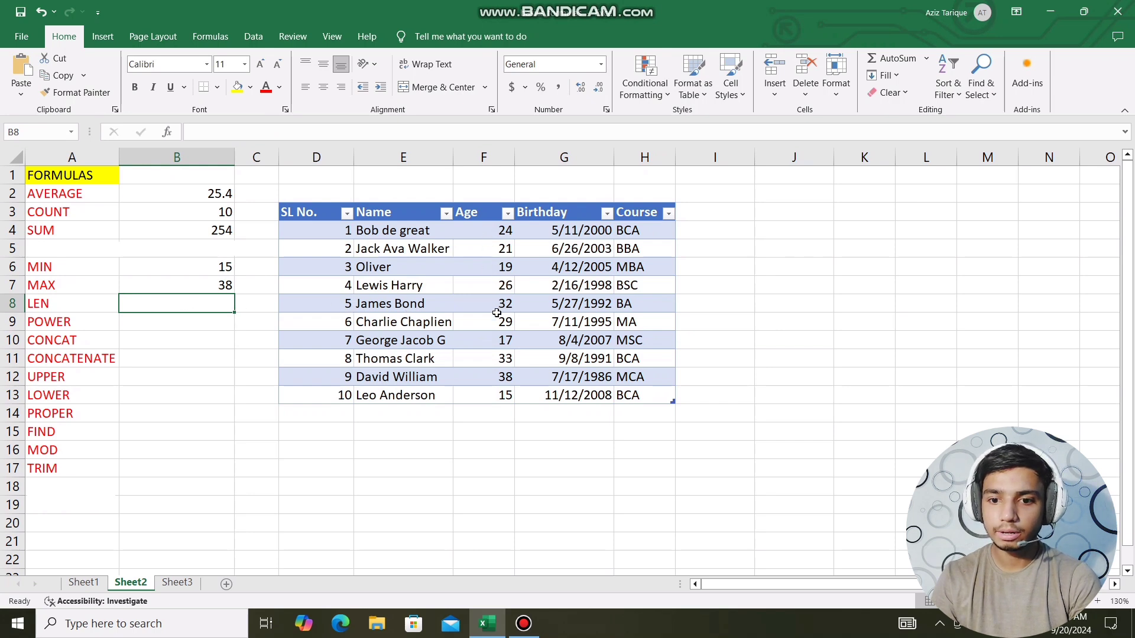
pyautogui.click(494, 379)
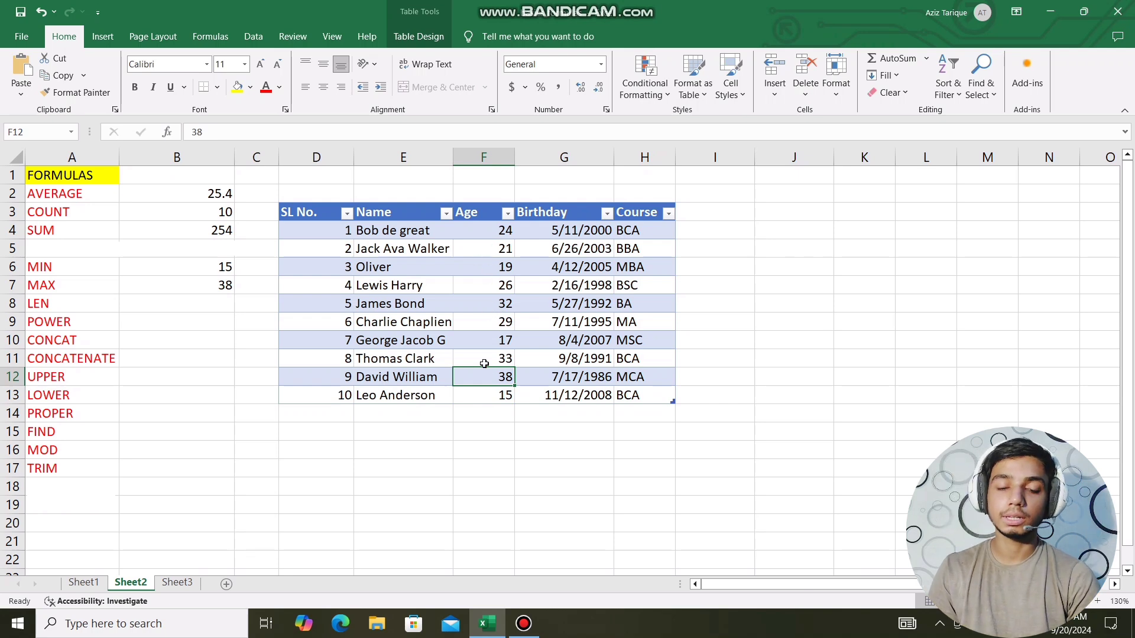
# Enter a LEN formula in cell B8 that counts the characters of the first student's name in E4.
pyautogui.click(222, 302)
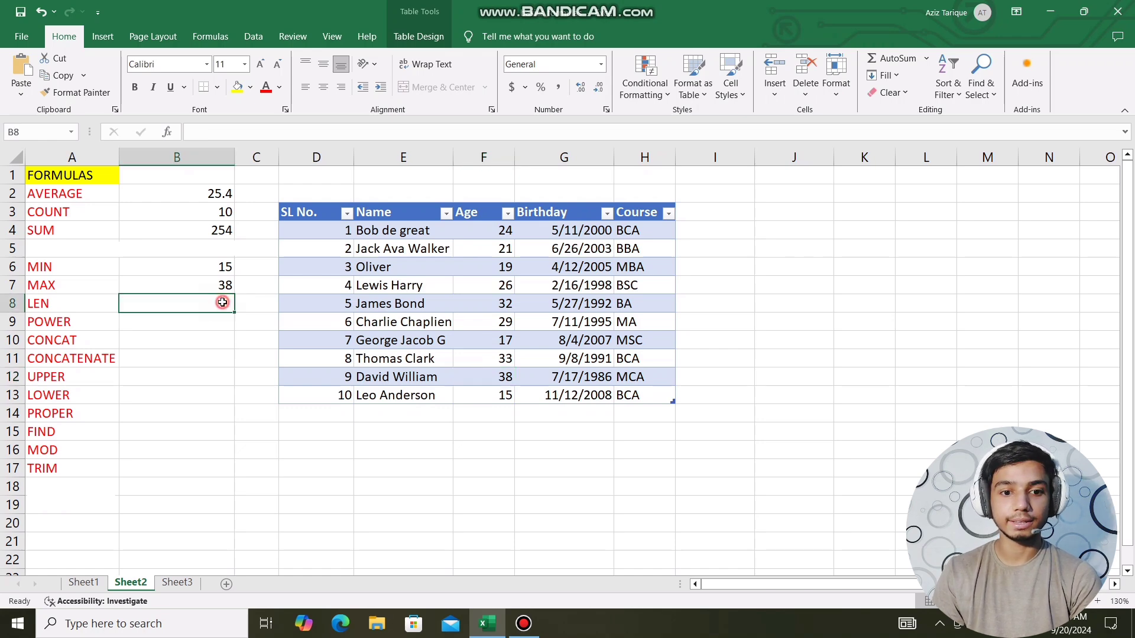
pyautogui.write('-')
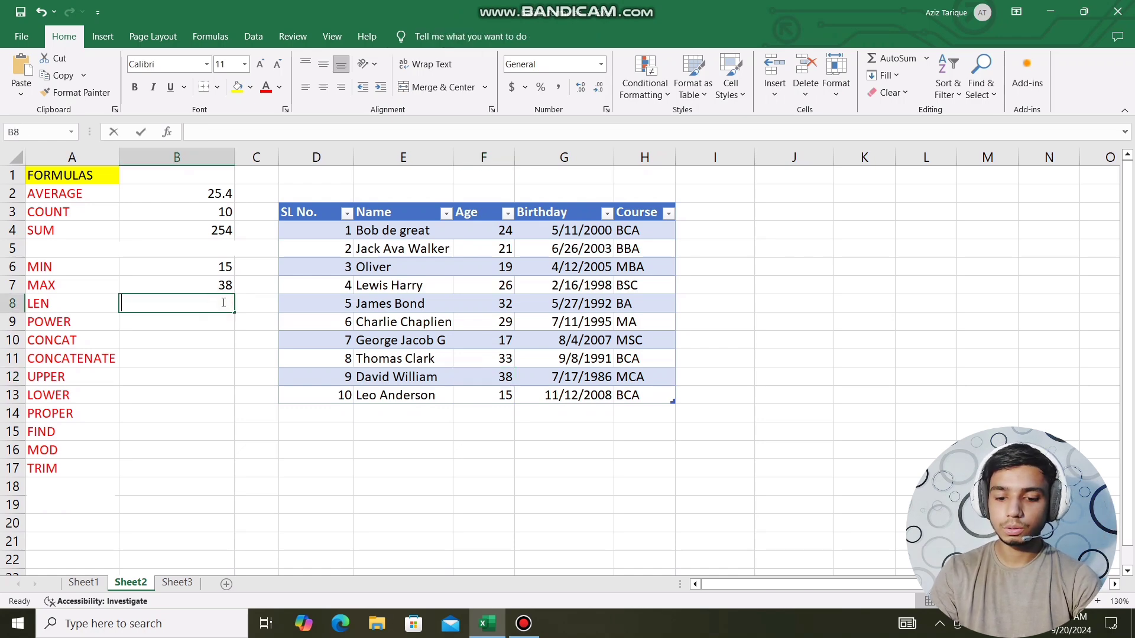
pyautogui.press('BackSpace')
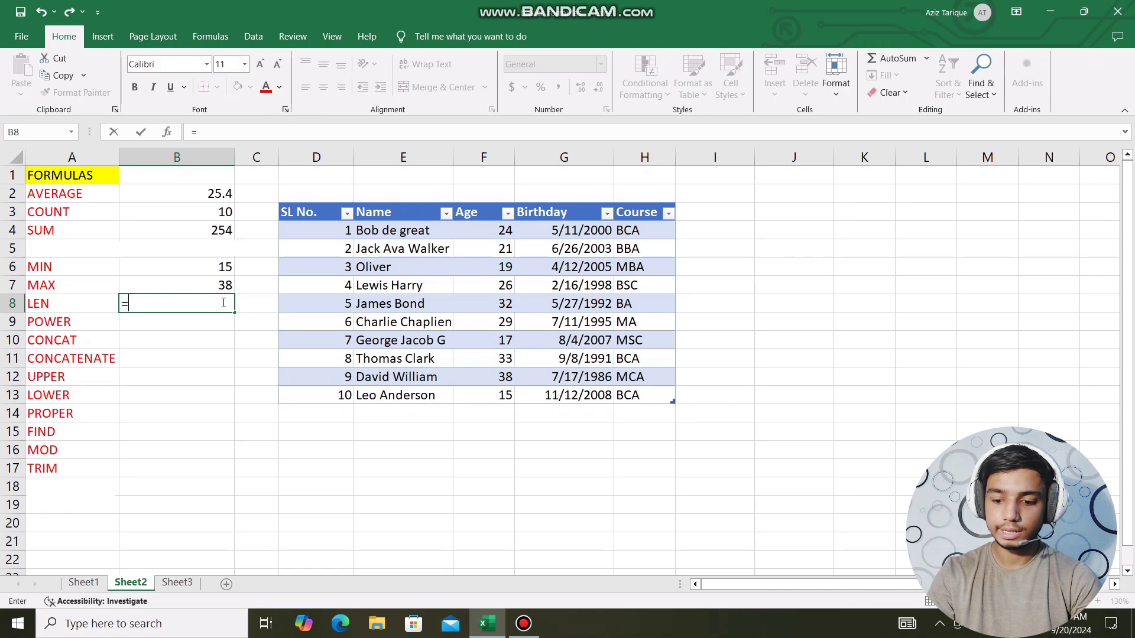
pyautogui.write('=len')
pyautogui.press('Tab')
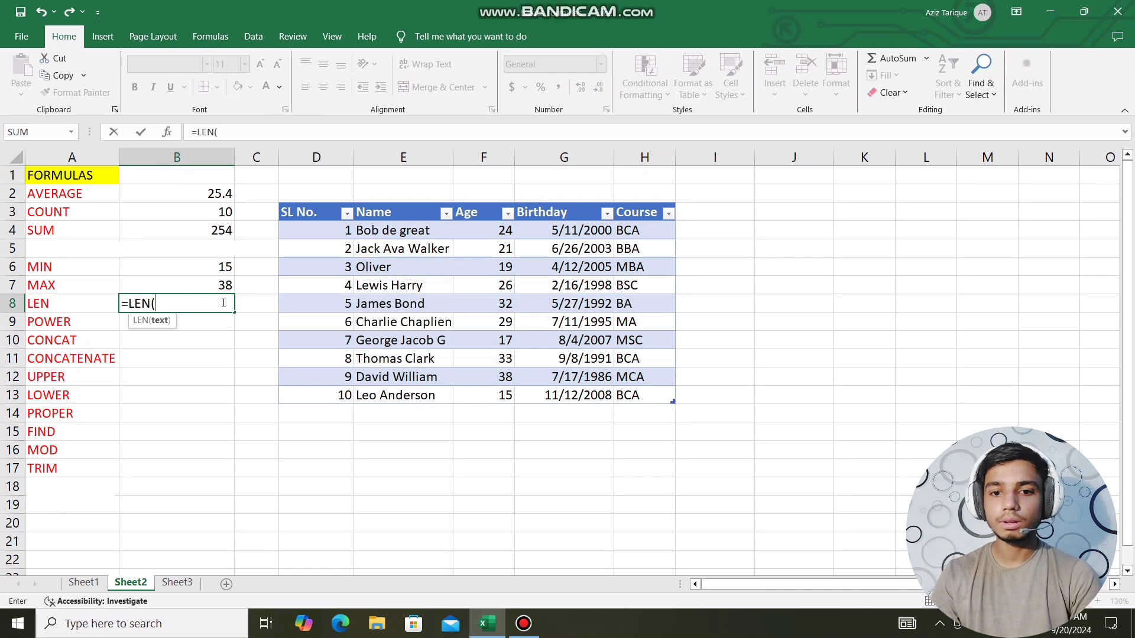
pyautogui.click(389, 232)
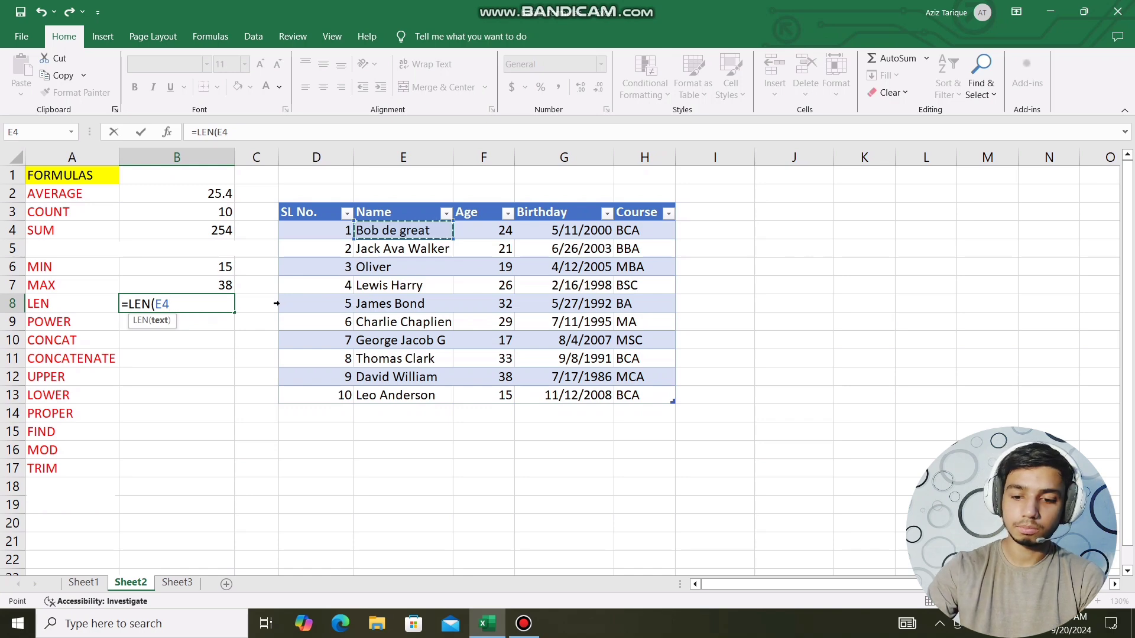
pyautogui.write(')')
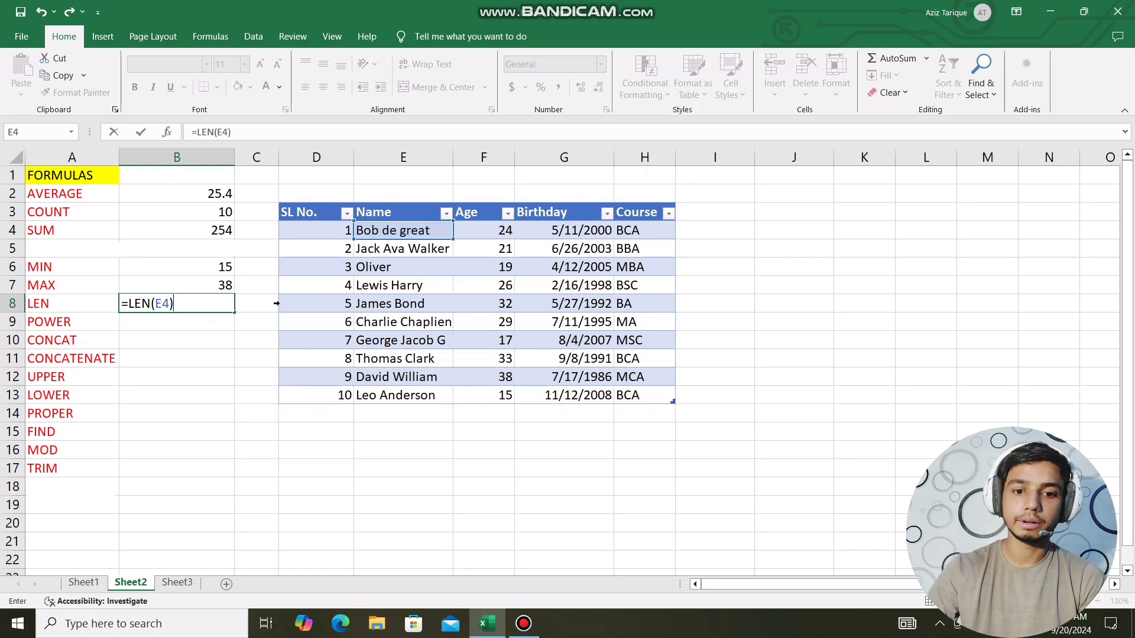
pyautogui.press('Return')
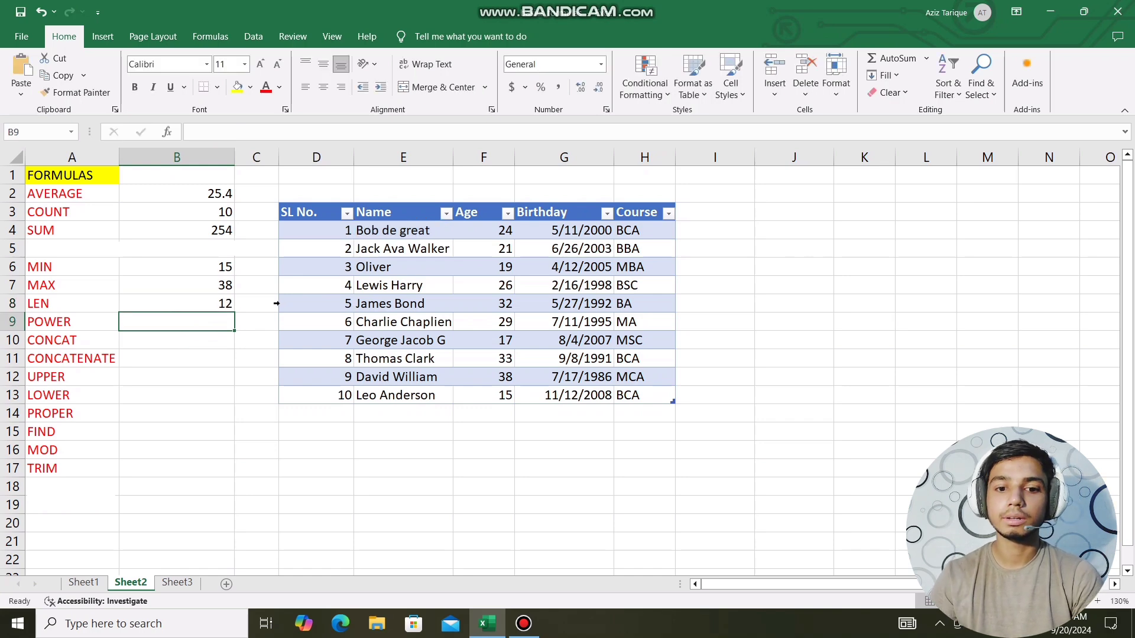
pyautogui.click(187, 307)
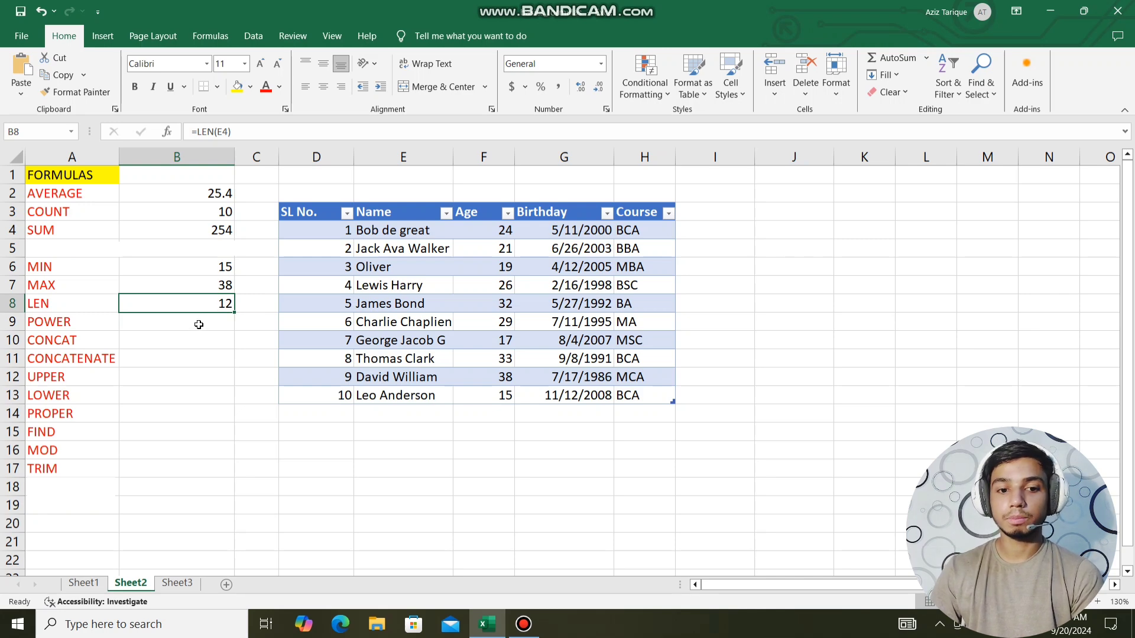
# Enter a POWER formula in cell B9 with D8 as the number and D5 as the power.
pyautogui.click(199, 324)
pyautogui.write('=')
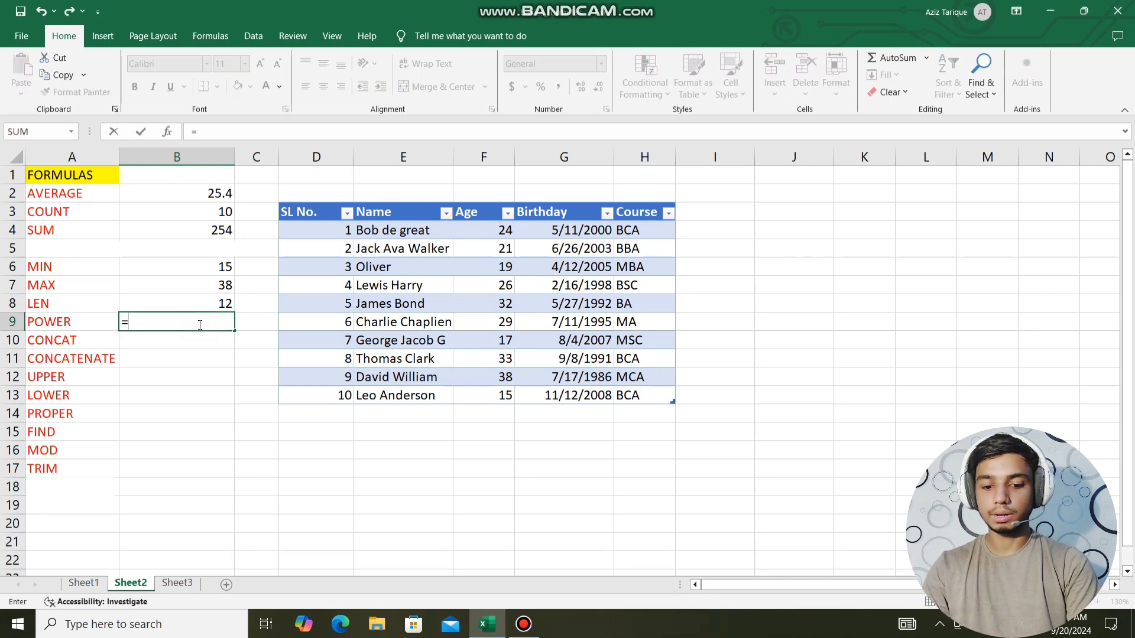
pyautogui.write('power')
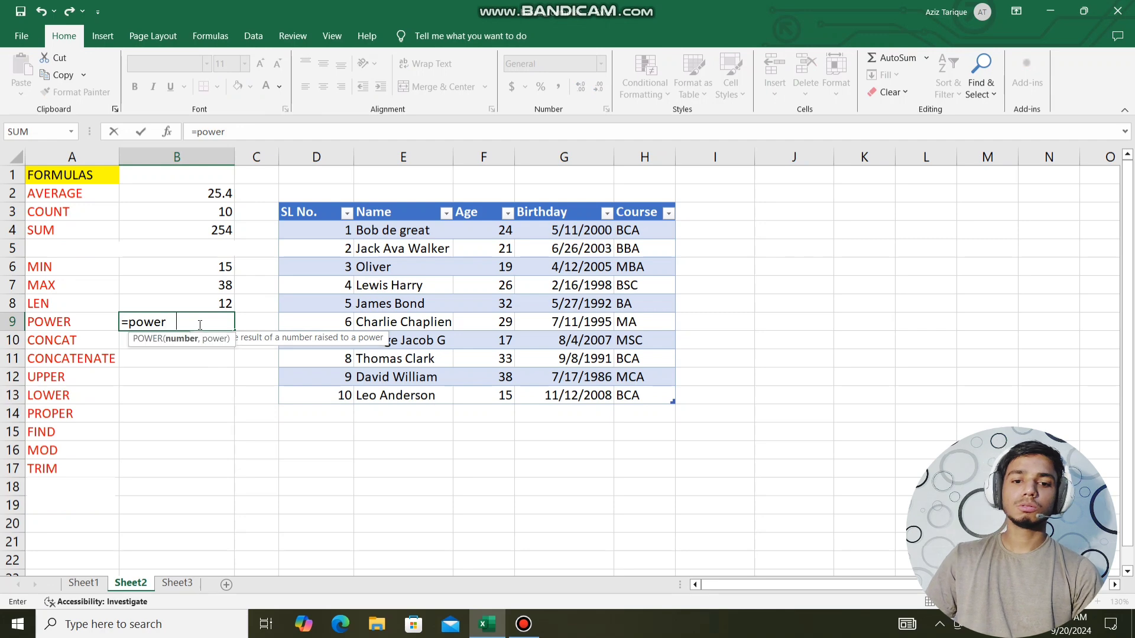
pyautogui.press('Tab')
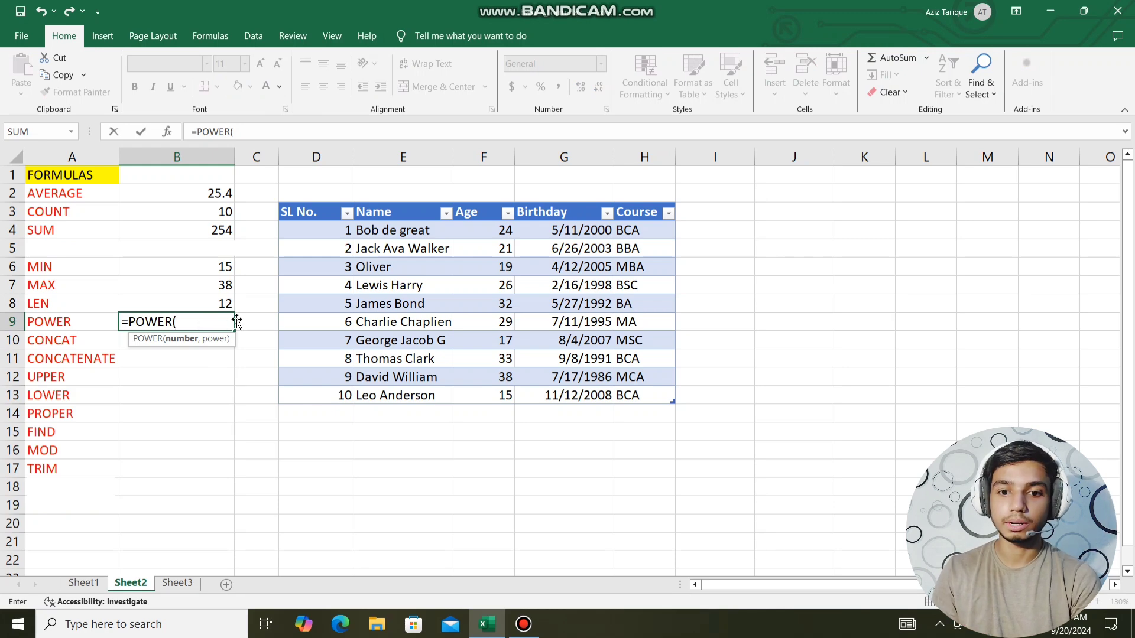
pyautogui.click(330, 307)
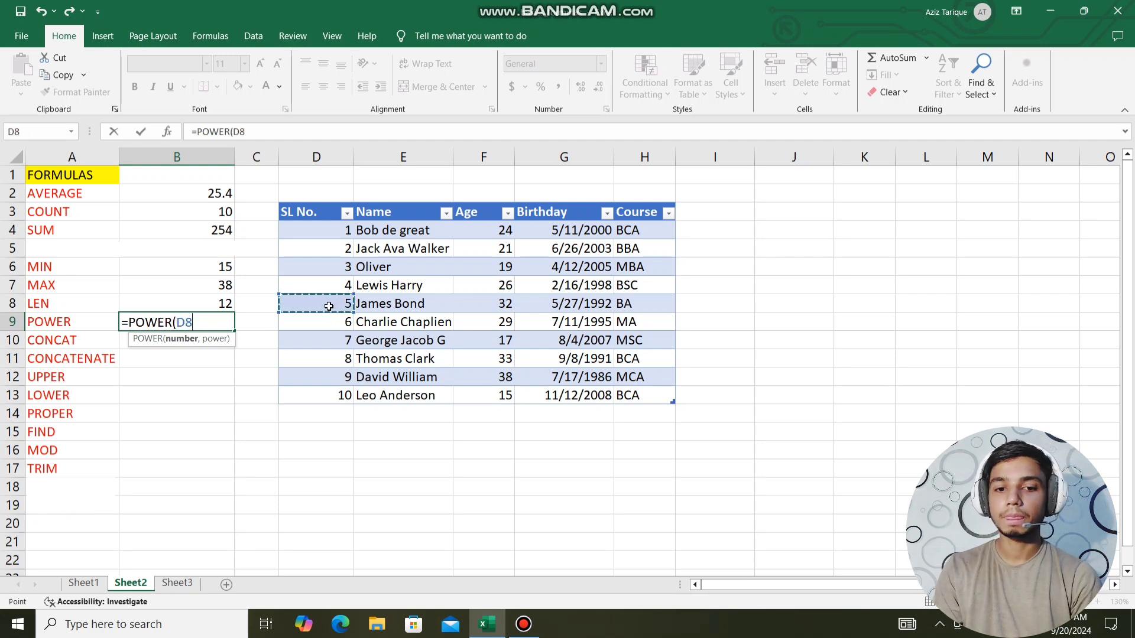
pyautogui.write(',')
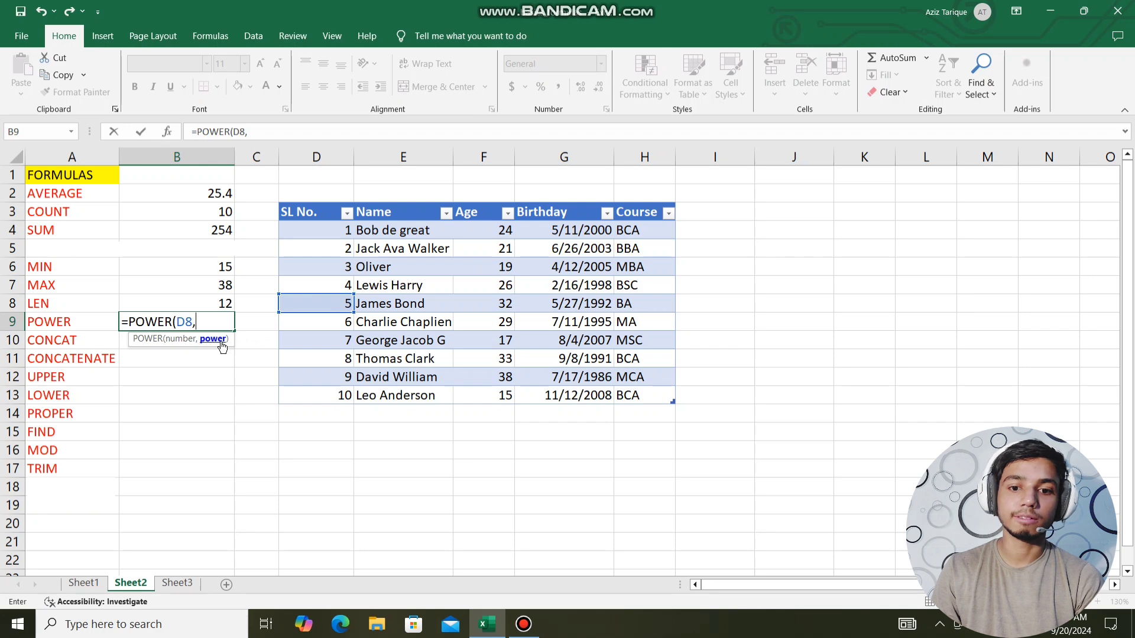
pyautogui.click(328, 251)
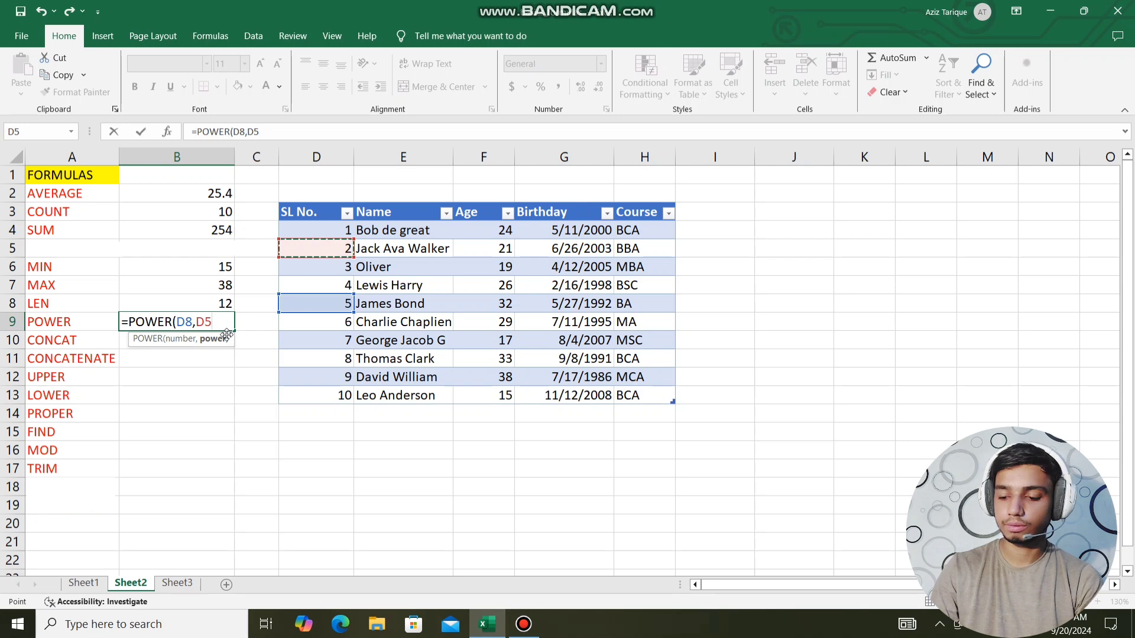
pyautogui.write(')')
pyautogui.press('Return')
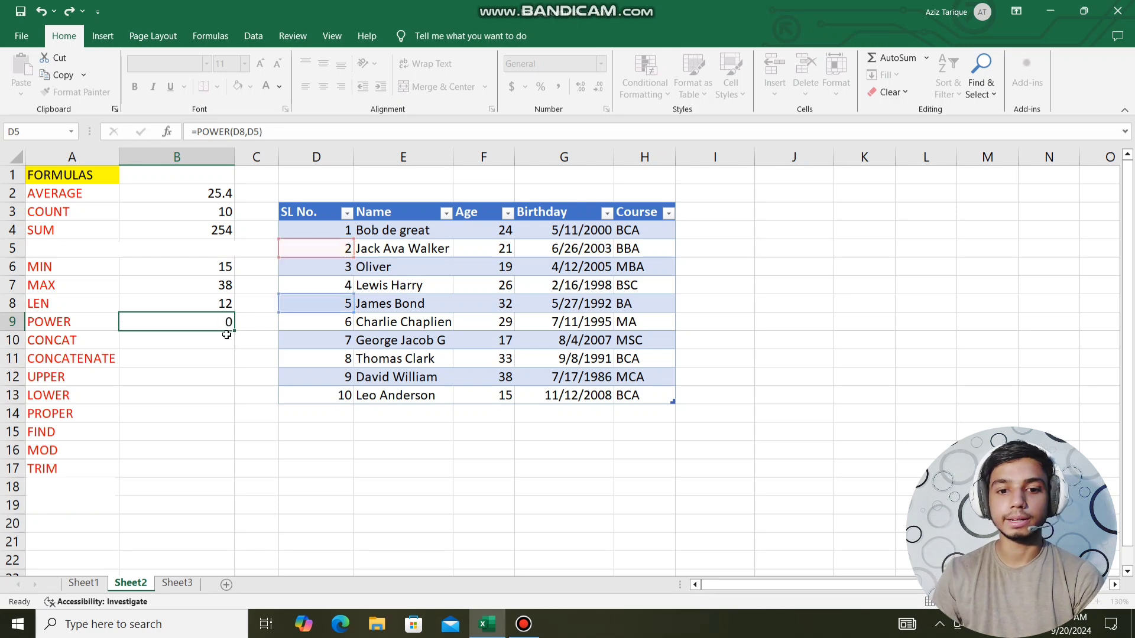
# Replace the formula in cell B9 with a POWER formula using D8 as the number and D6 as the power.
pyautogui.click(223, 324)
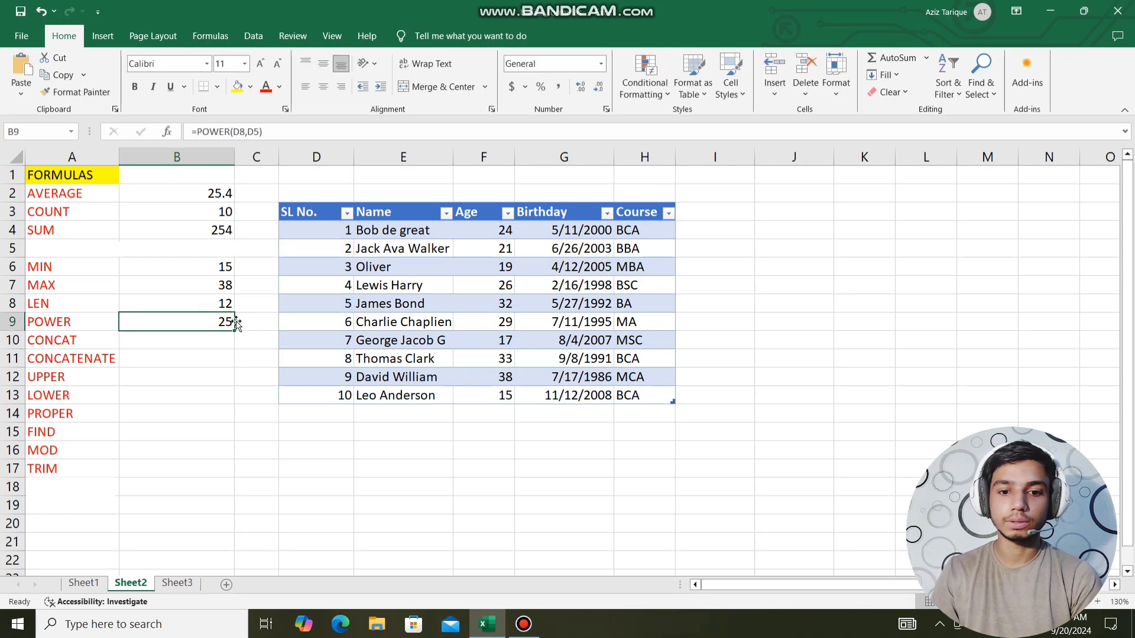
pyautogui.press('Delete')
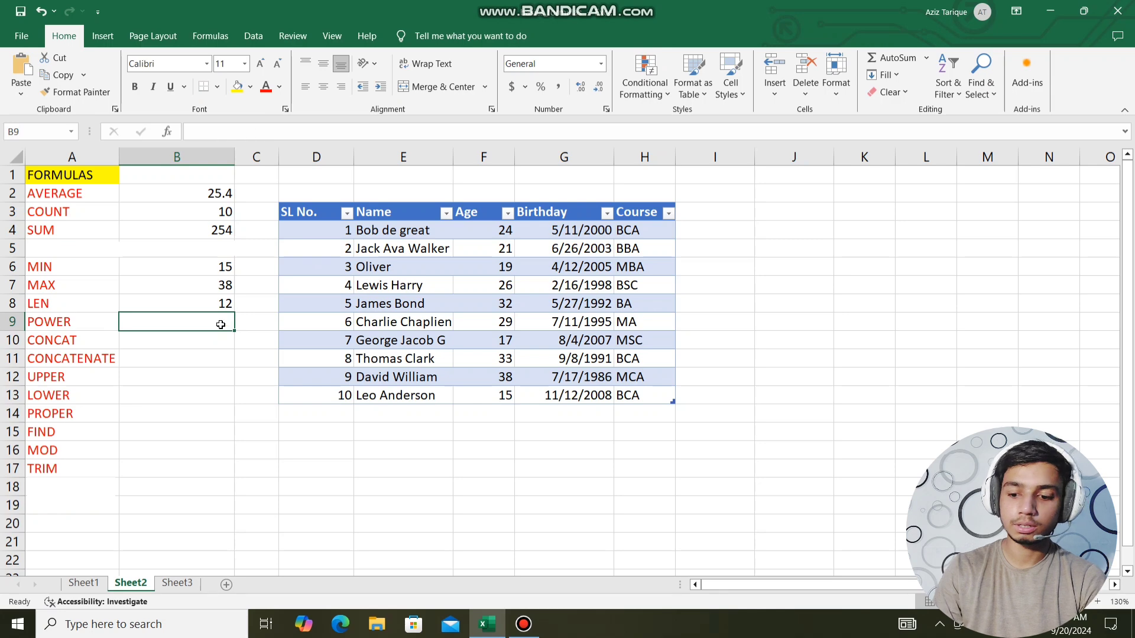
pyautogui.write('=')
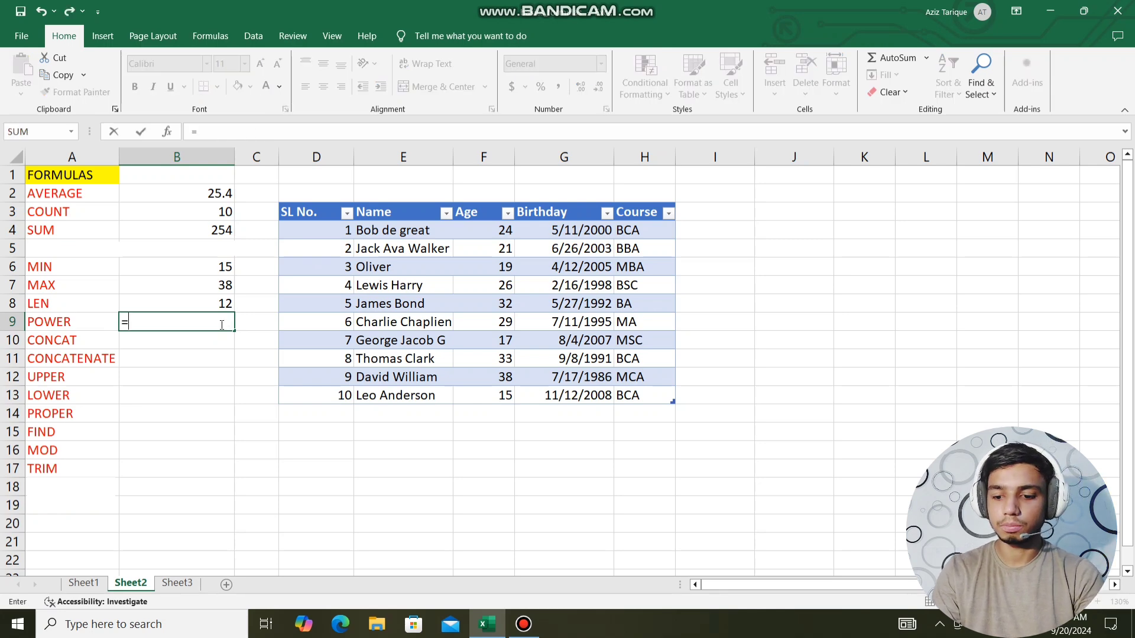
pyautogui.write('powe')
pyautogui.press('Tab')
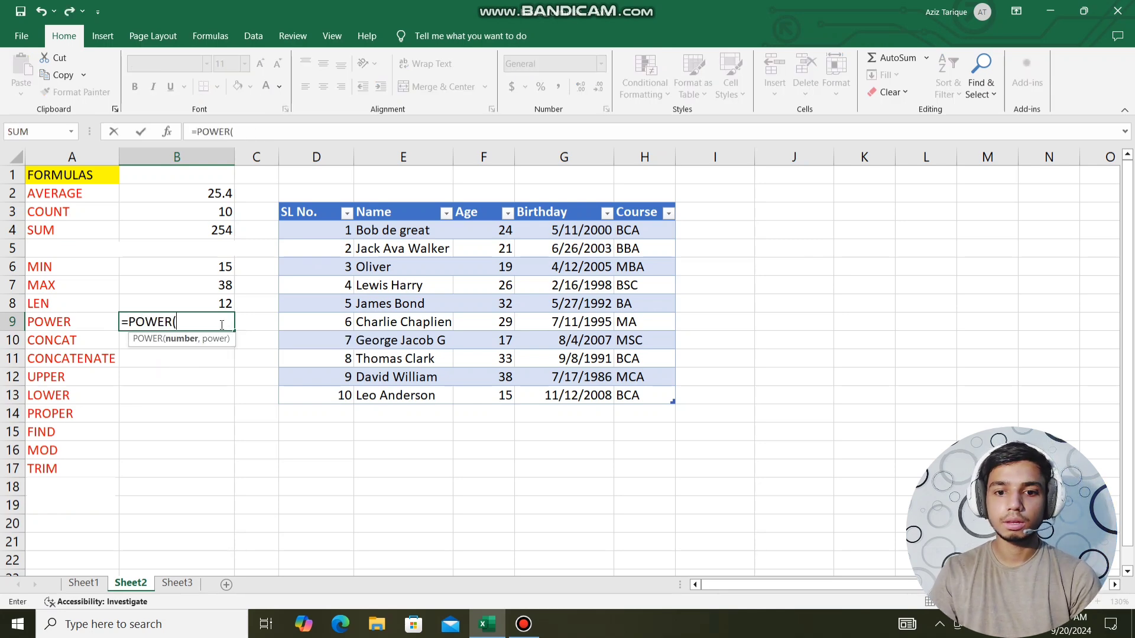
pyautogui.click(333, 302)
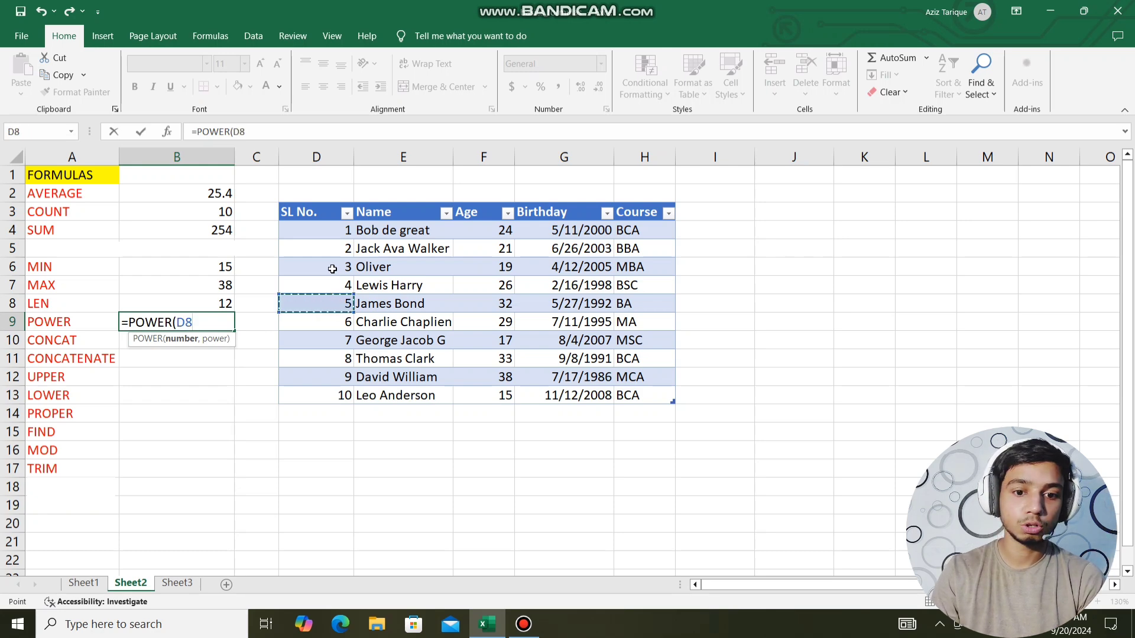
pyautogui.write(',')
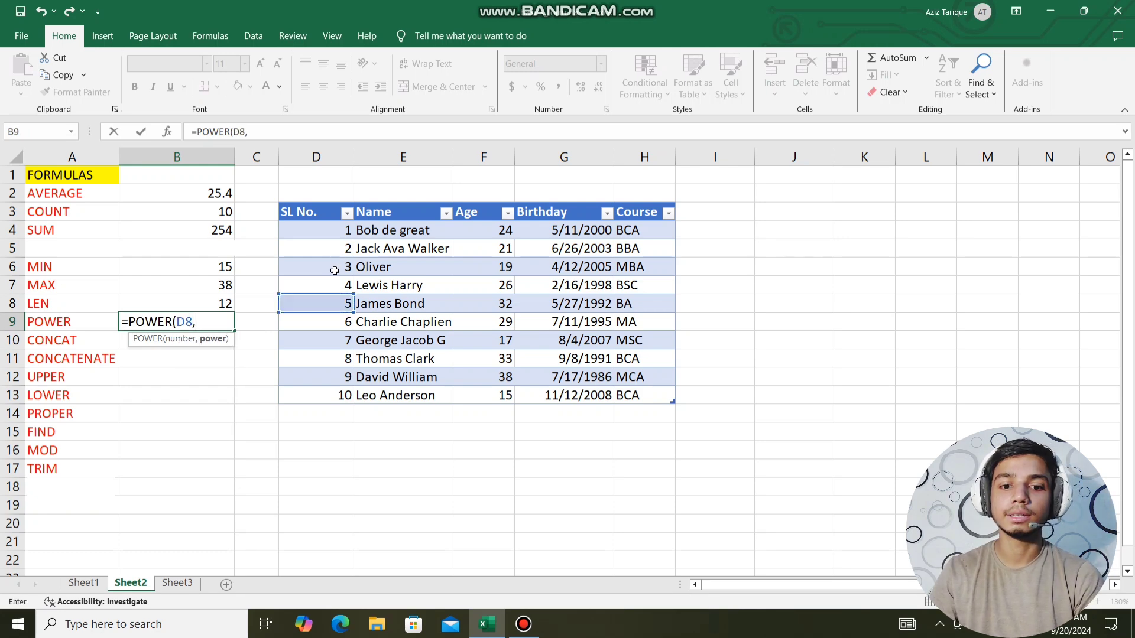
pyautogui.click(334, 270)
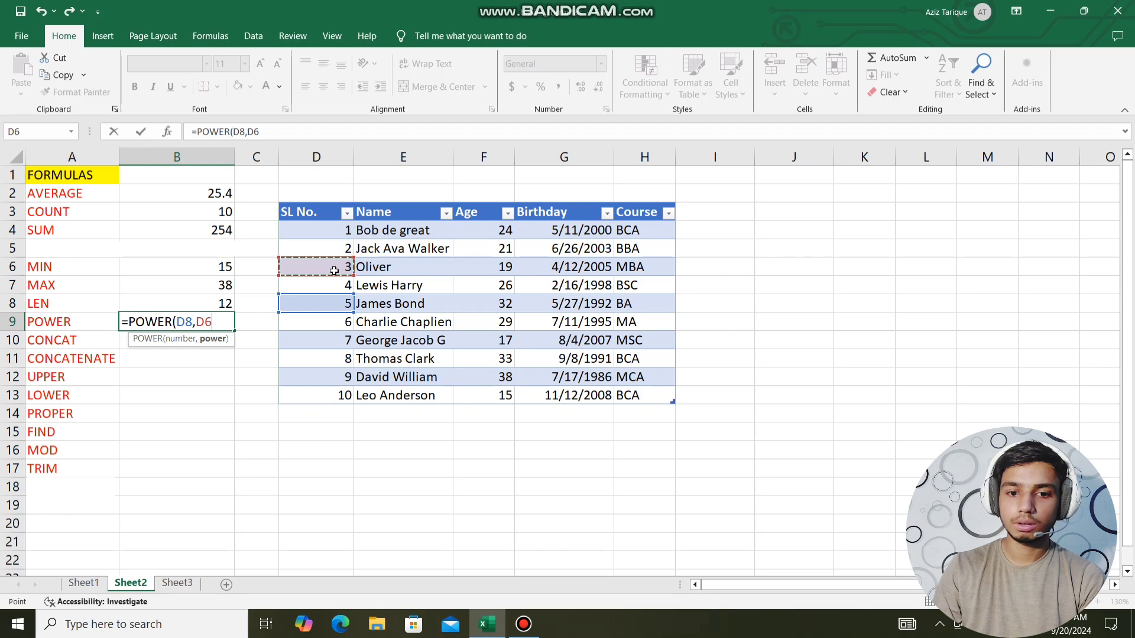
pyautogui.press('Return')
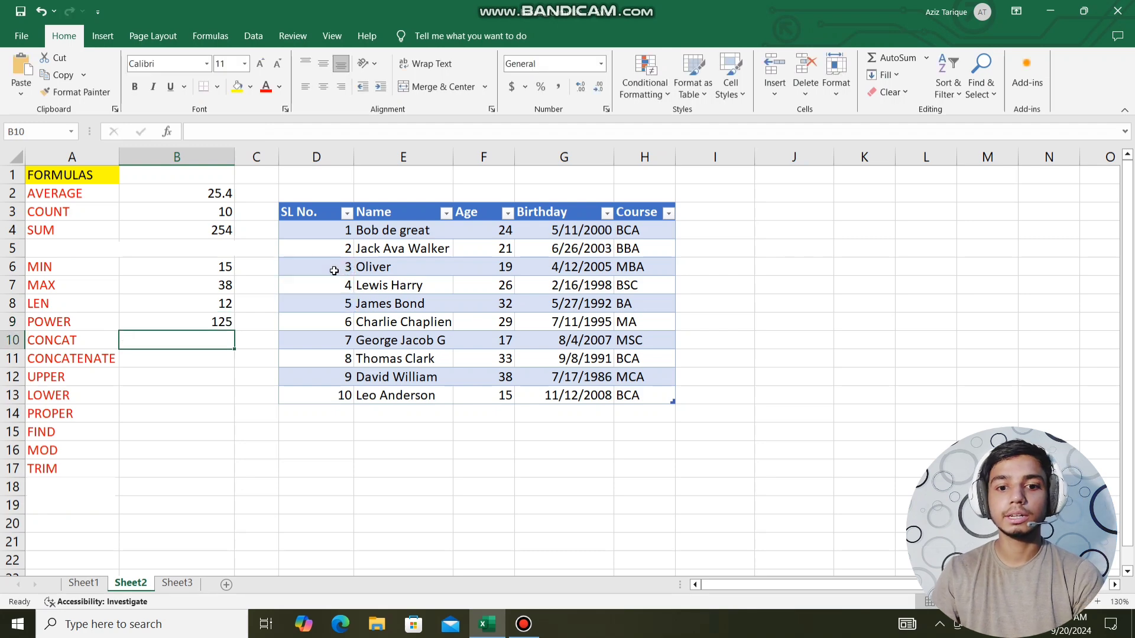
pyautogui.click(220, 325)
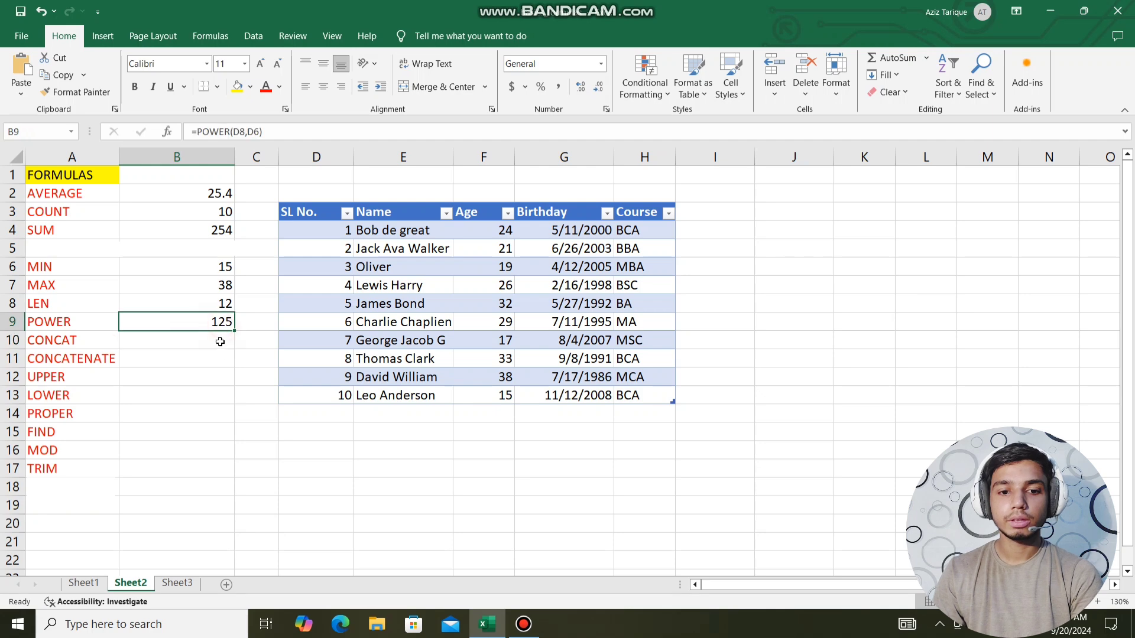
# Enter a CONCAT formula in cell B10 joining the third student's name, age and course from E6, F6 and H6.
pyautogui.click(217, 341)
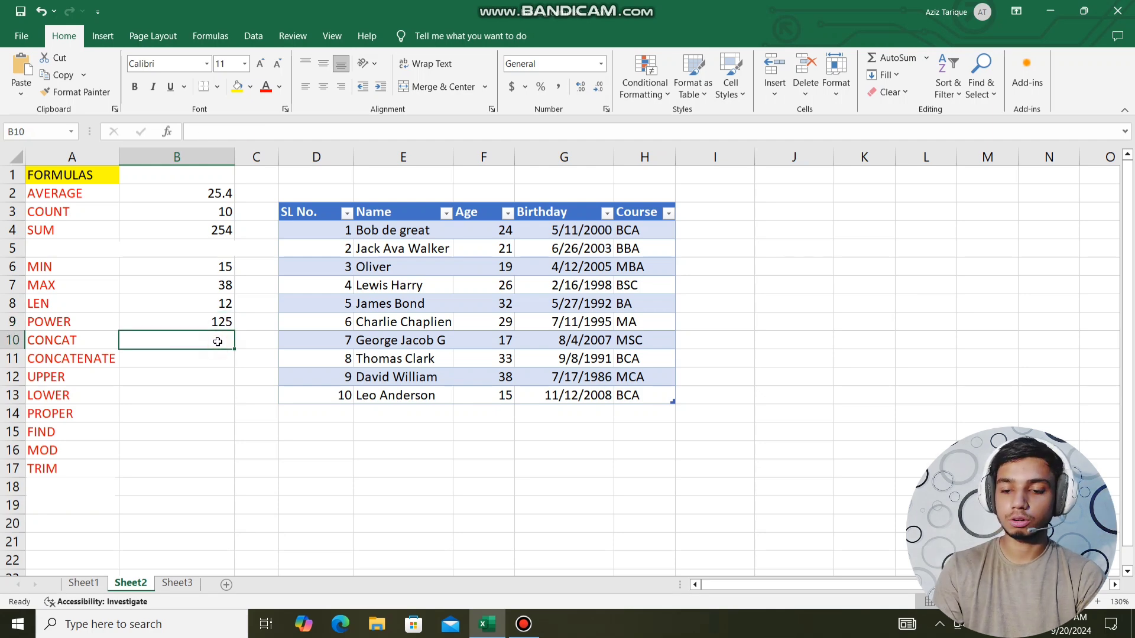
pyautogui.write('=c')
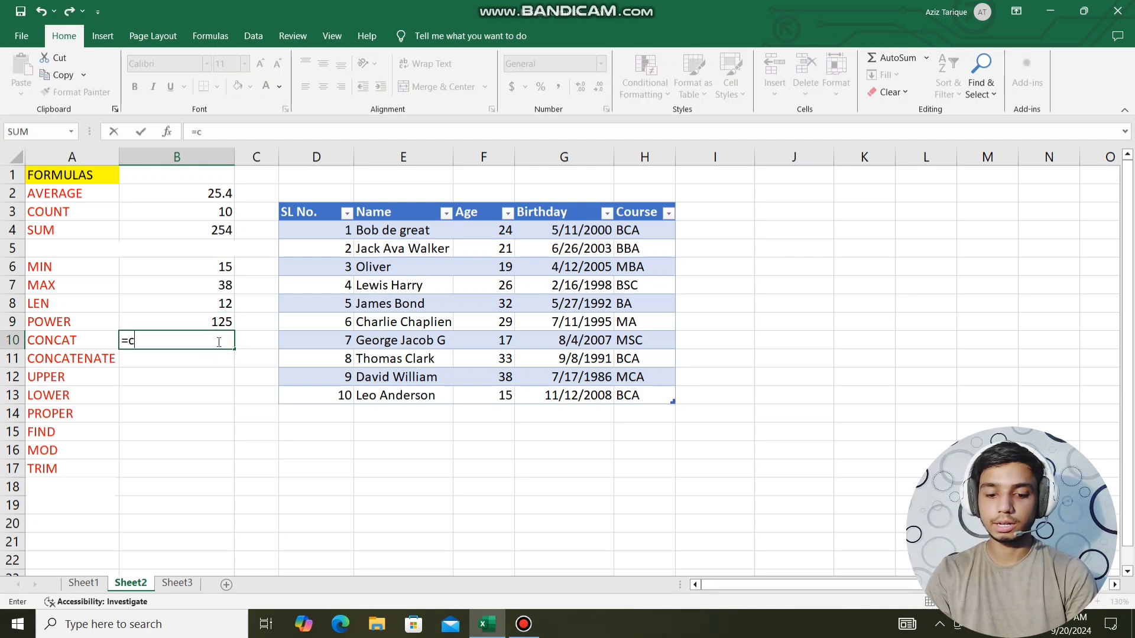
pyautogui.write('onc')
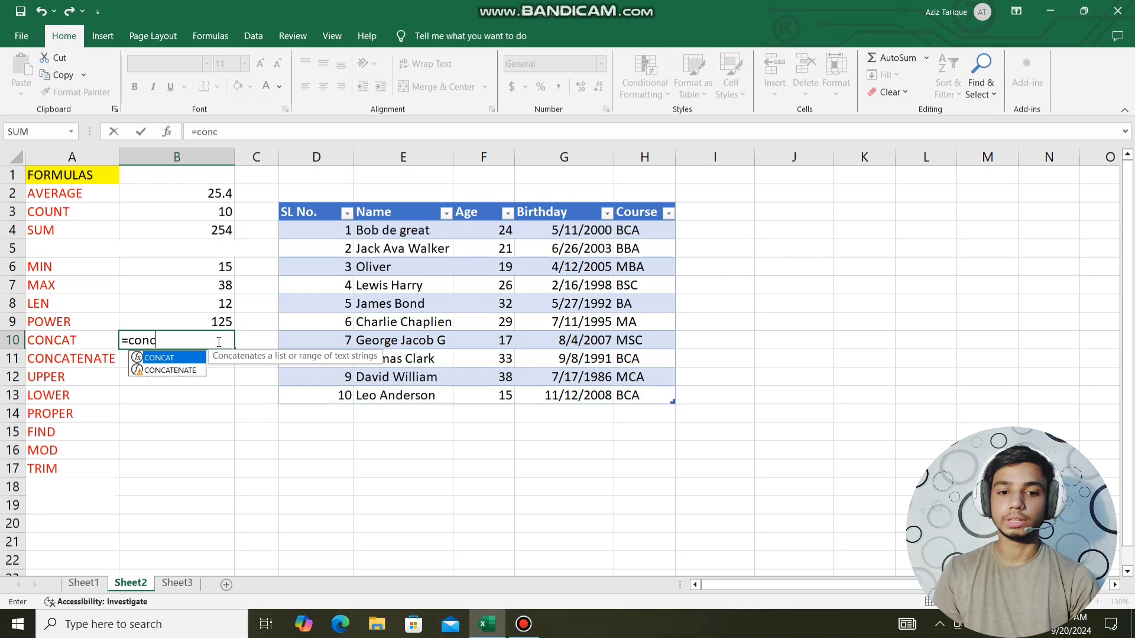
pyautogui.press('Tab')
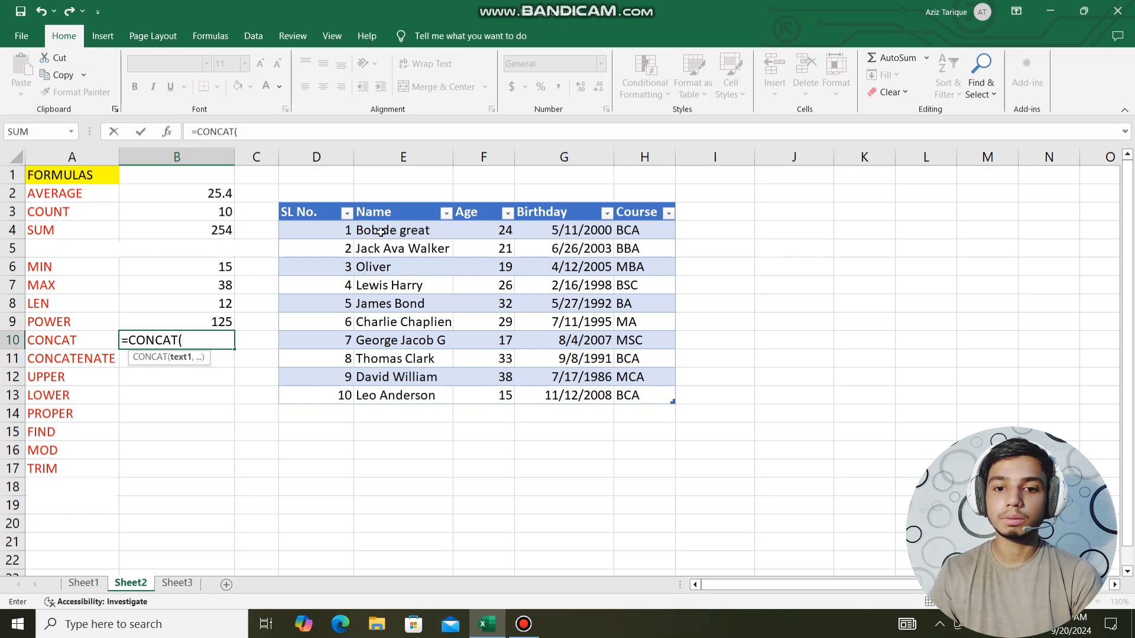
pyautogui.click(375, 267)
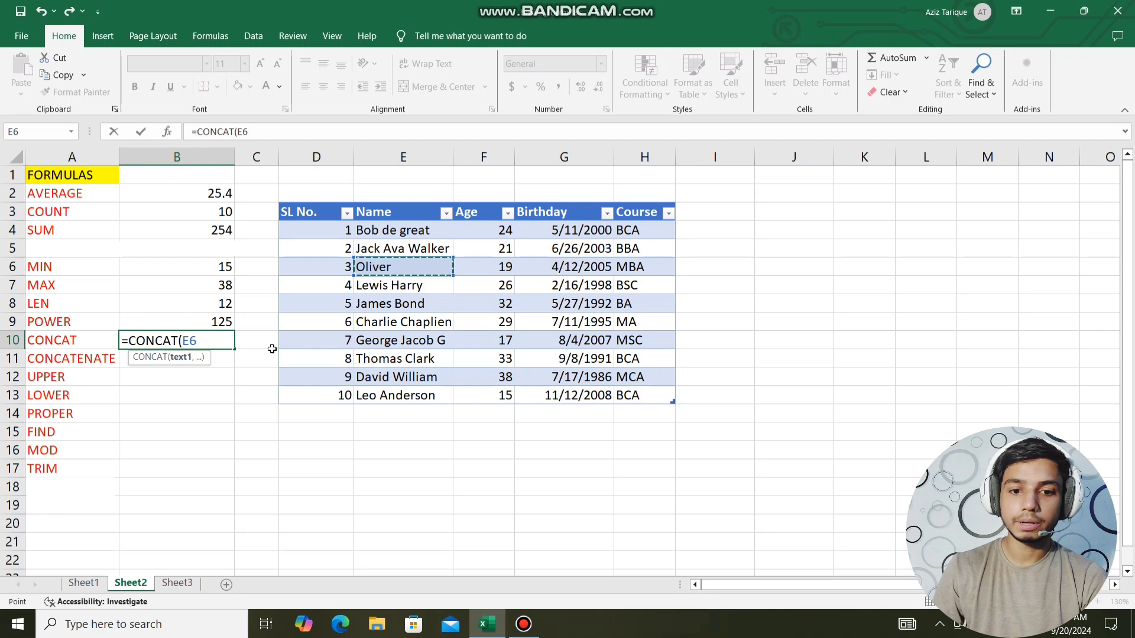
pyautogui.write(',')
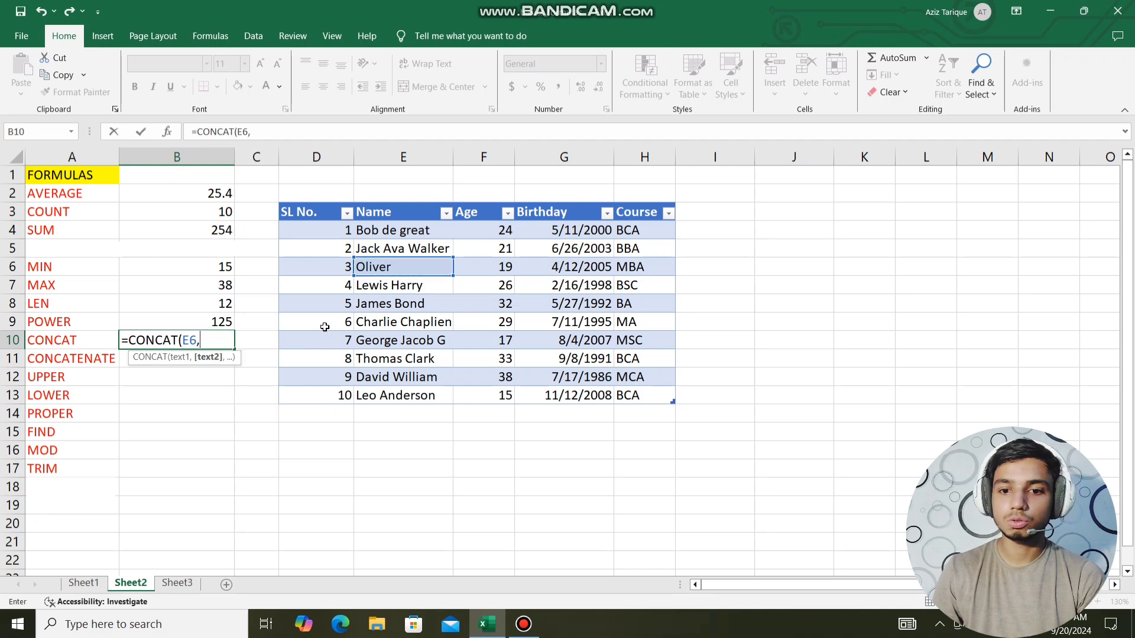
pyautogui.click(485, 267)
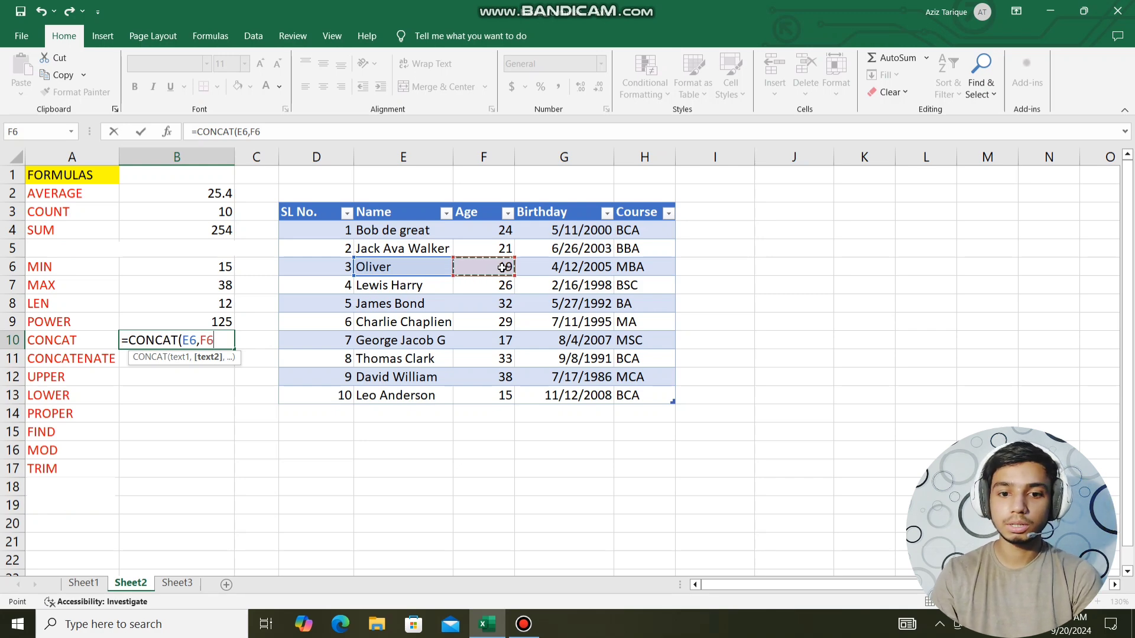
pyautogui.write(',')
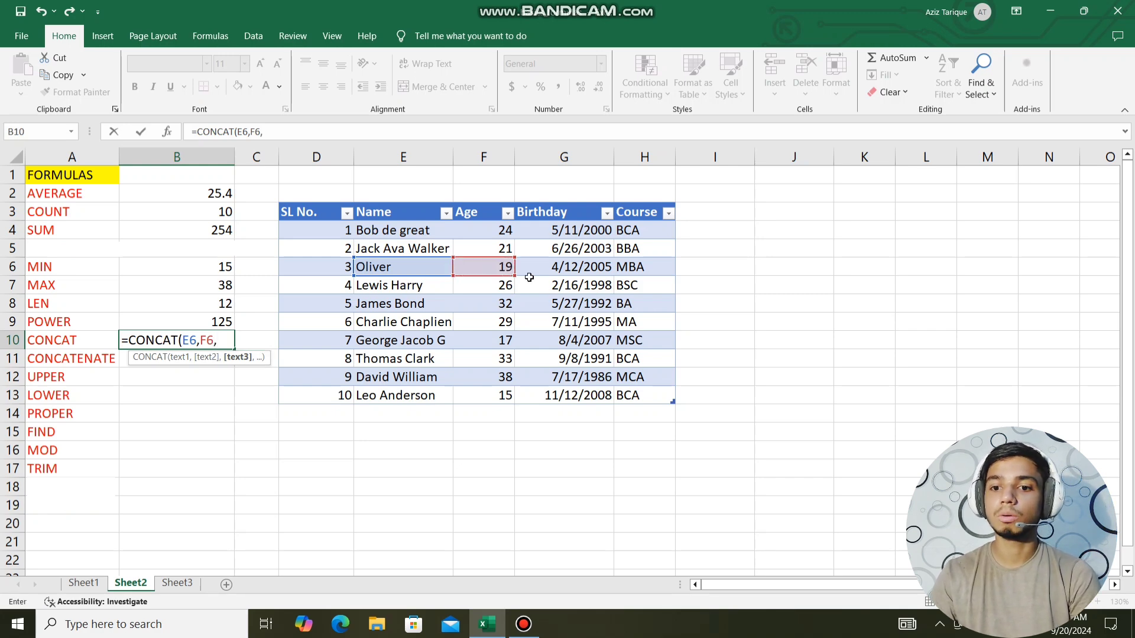
pyautogui.click(629, 269)
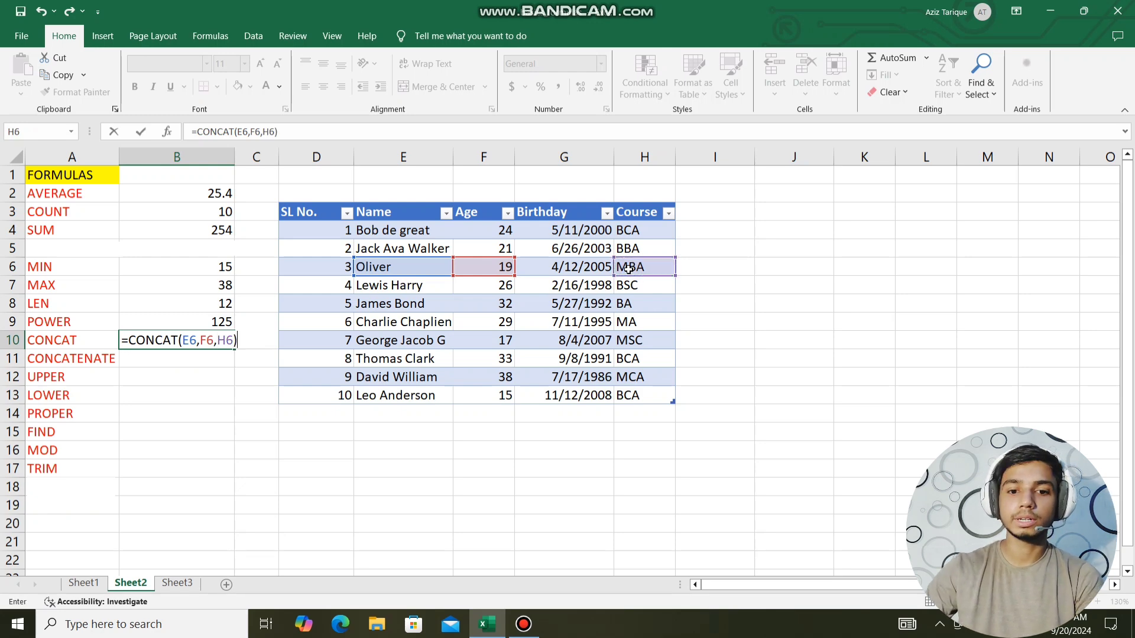
pyautogui.press('Return')
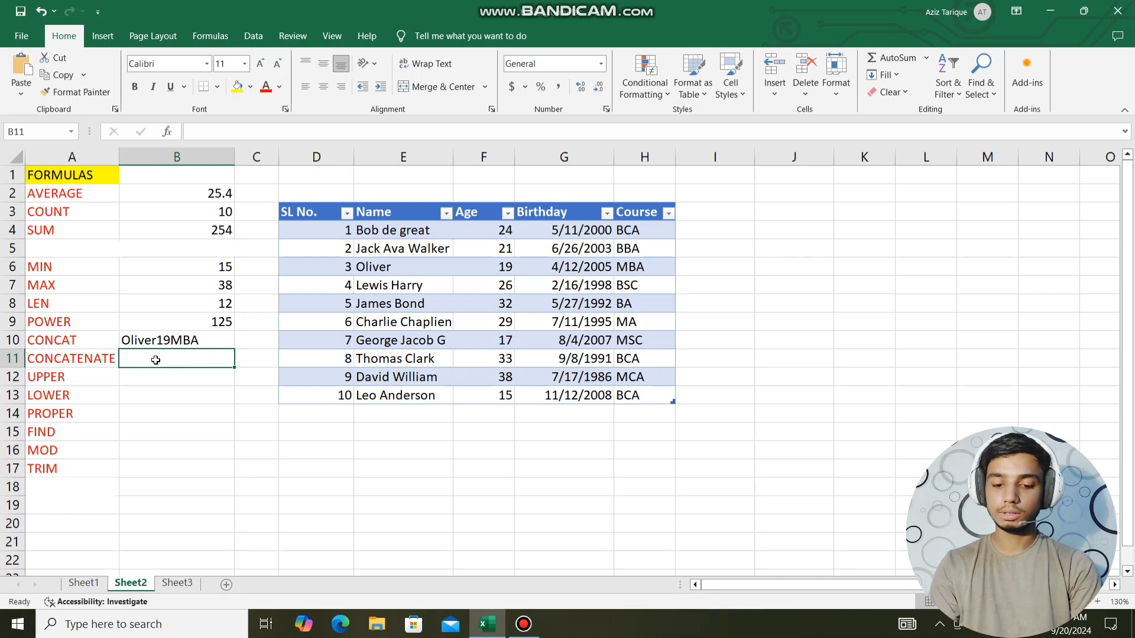
# Enter a CONCATENATE formula in cell B11 joining the third student's serial number, name and age from D6, E6 and F6.
pyautogui.write('=conc')
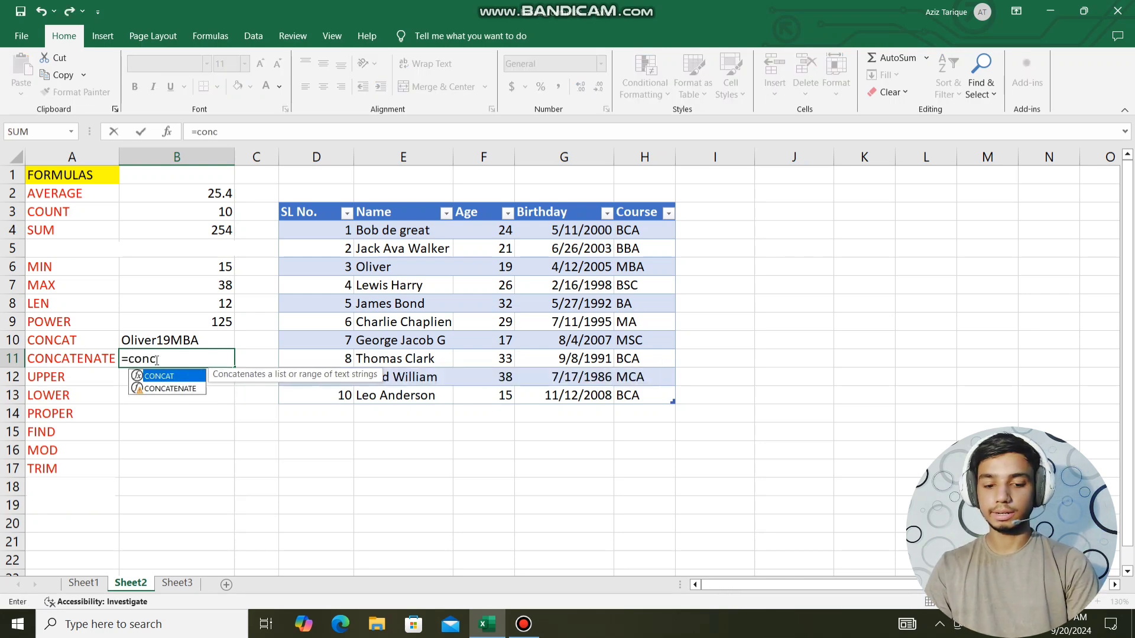
pyautogui.press('Down')
pyautogui.press('Tab')
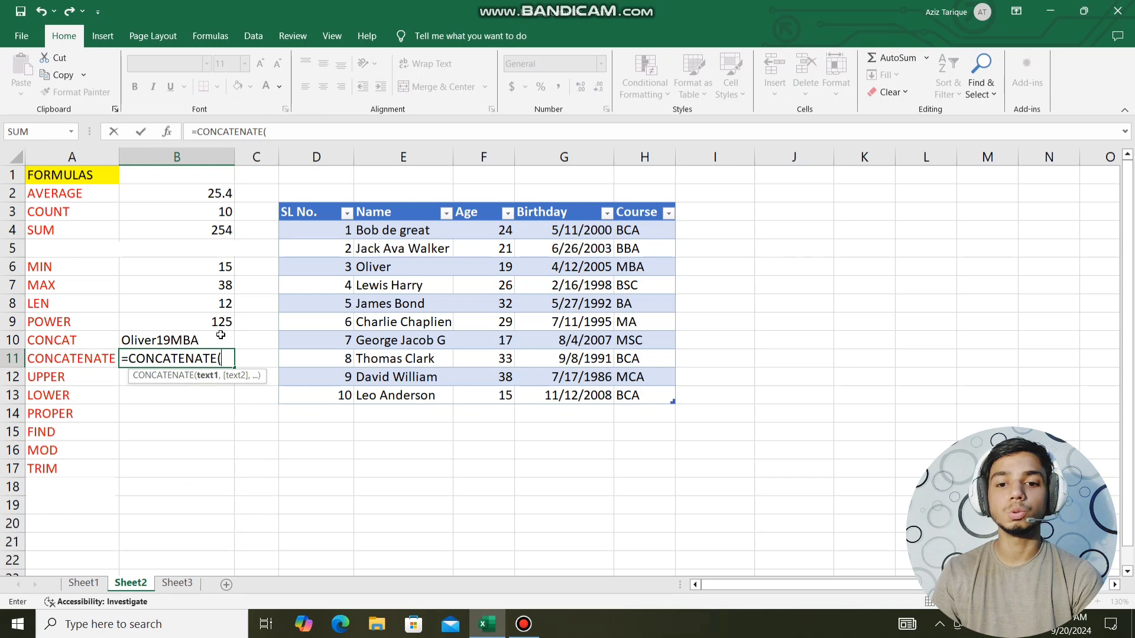
pyautogui.click(341, 270)
pyautogui.write(',')
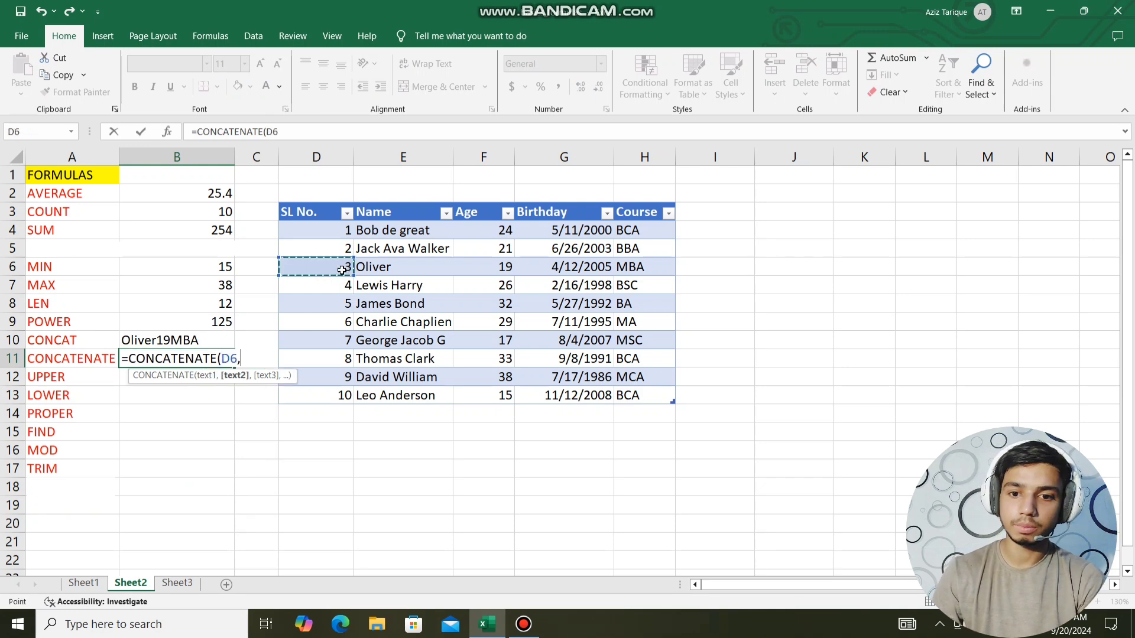
pyautogui.click(363, 269)
pyautogui.write(',')
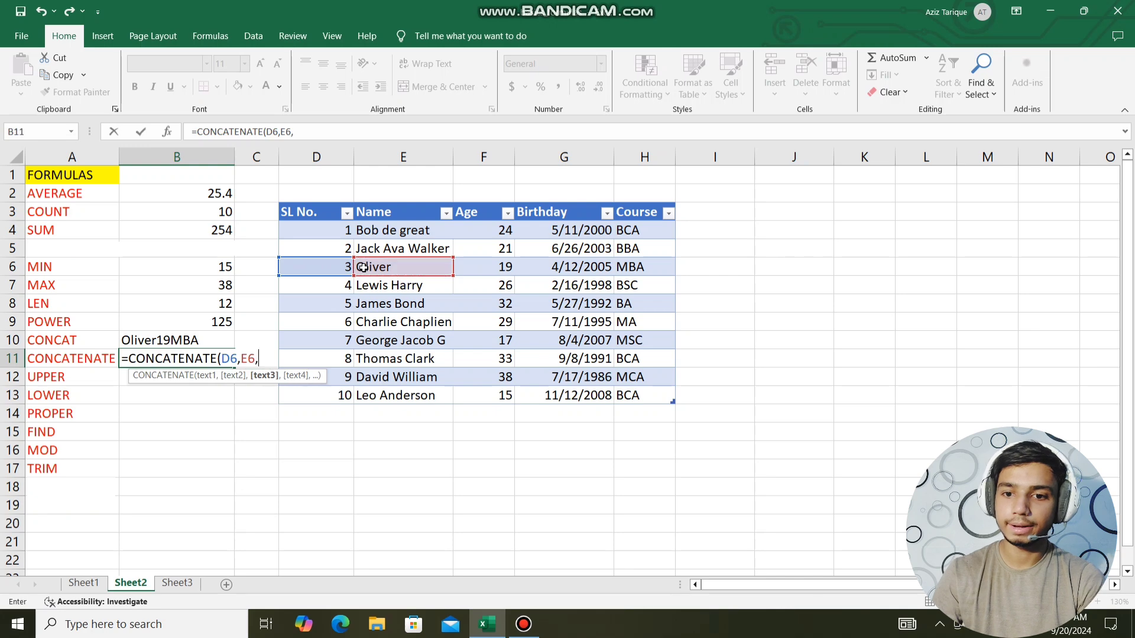
pyautogui.click(492, 267)
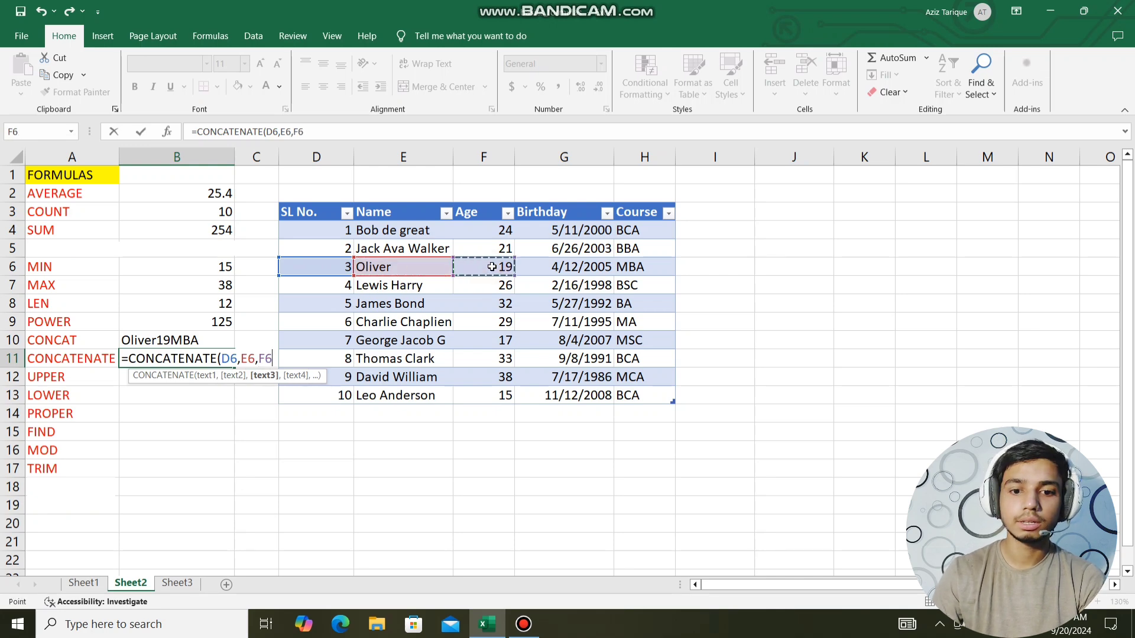
pyautogui.press('Return')
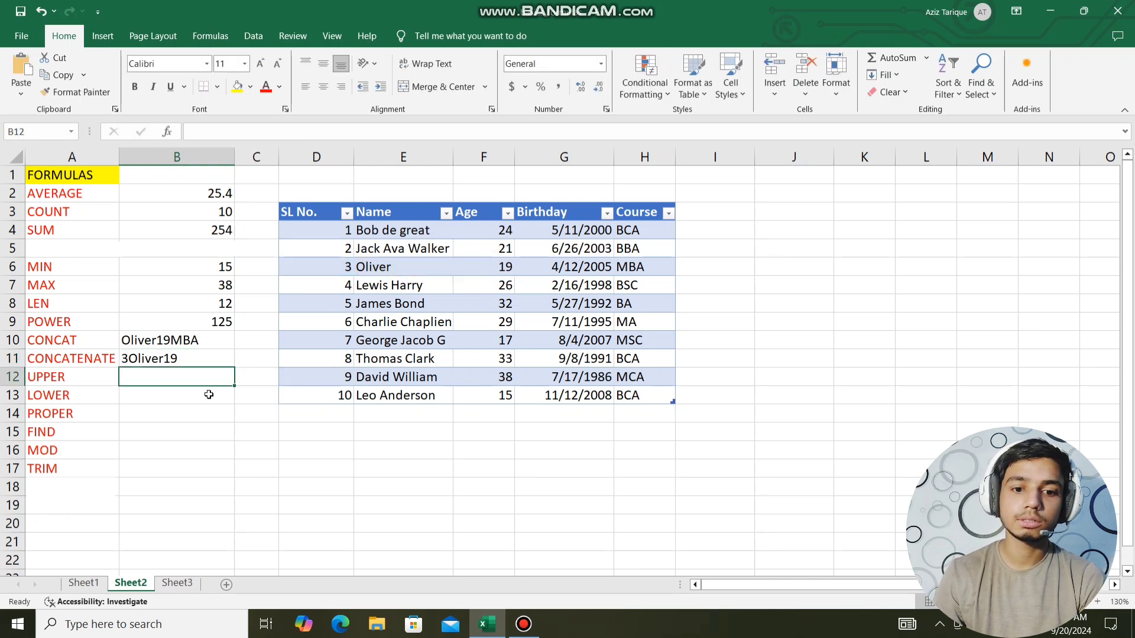
pyautogui.click(149, 363)
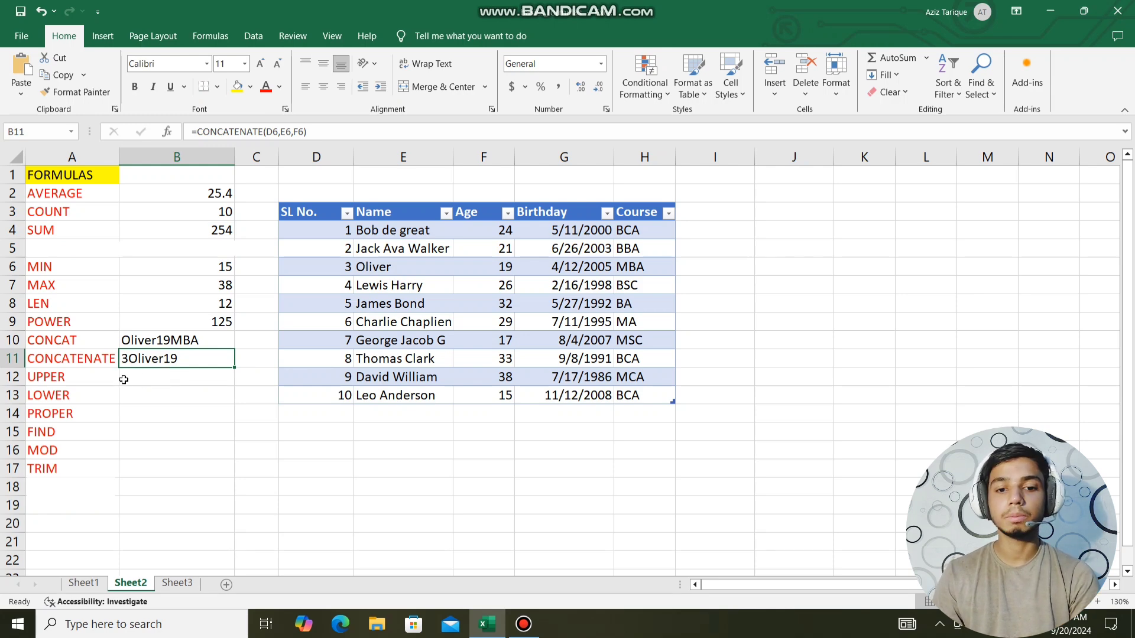
# Enter an UPPER formula in cell B12 that converts the first student's name in E4 to uppercase.
pyautogui.click(149, 380)
pyautogui.write('=')
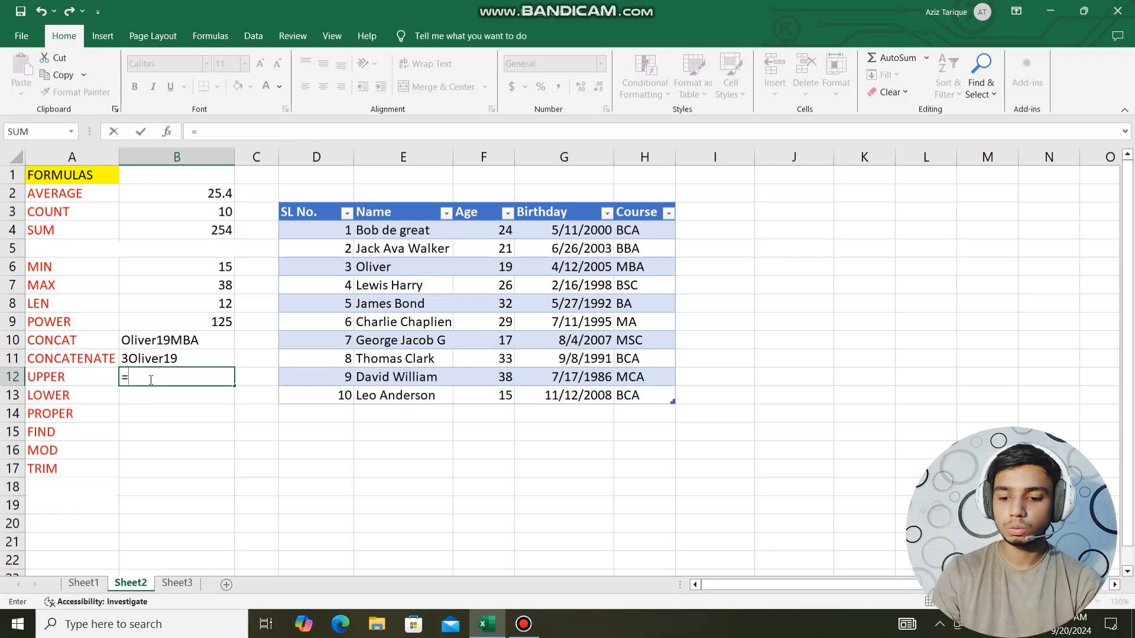
pyautogui.write('uppe')
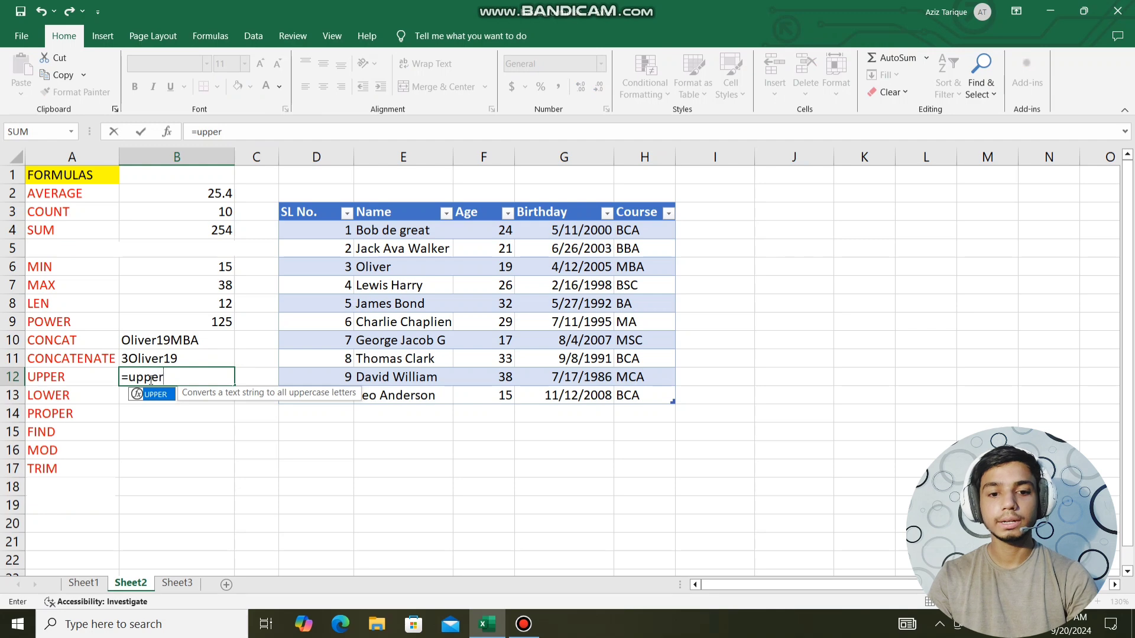
pyautogui.write('r')
pyautogui.press('Tab')
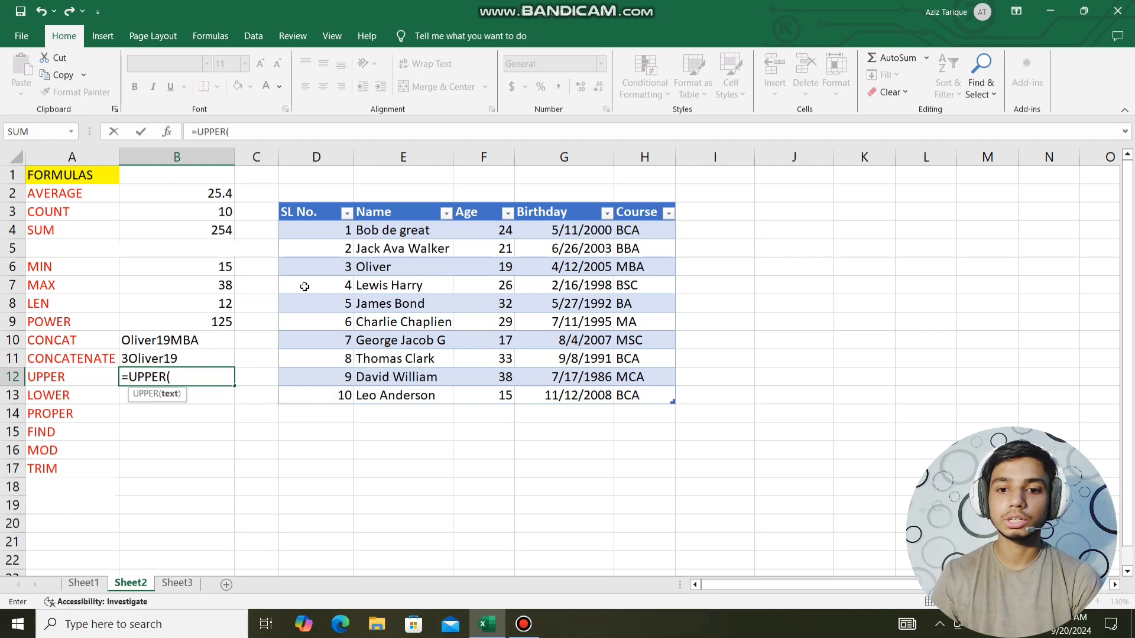
pyautogui.click(398, 234)
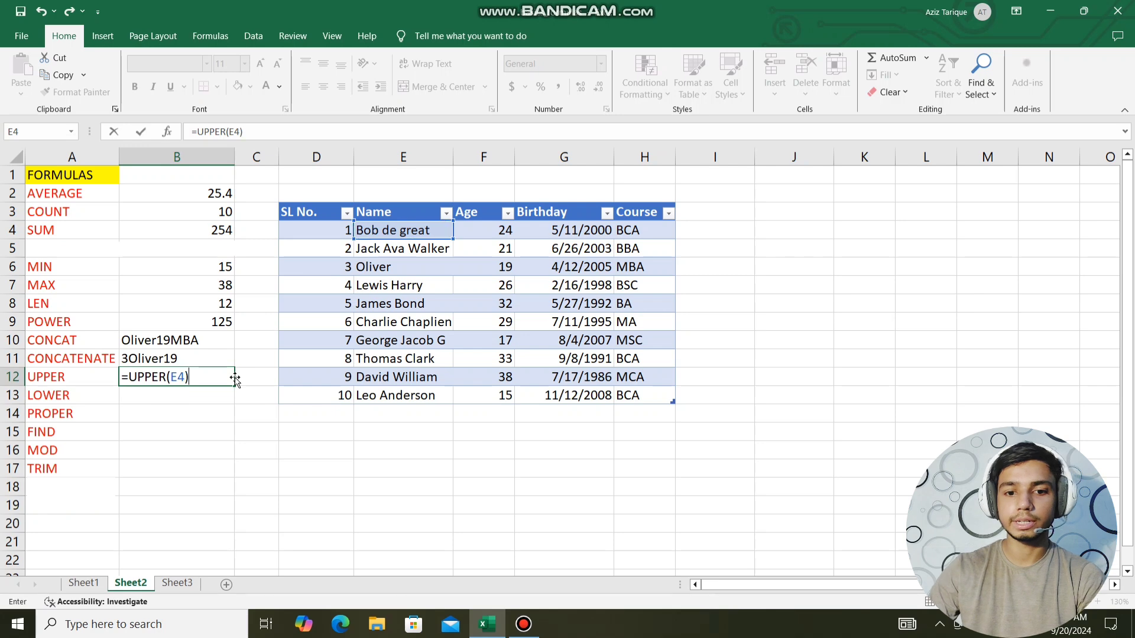
pyautogui.press('Return')
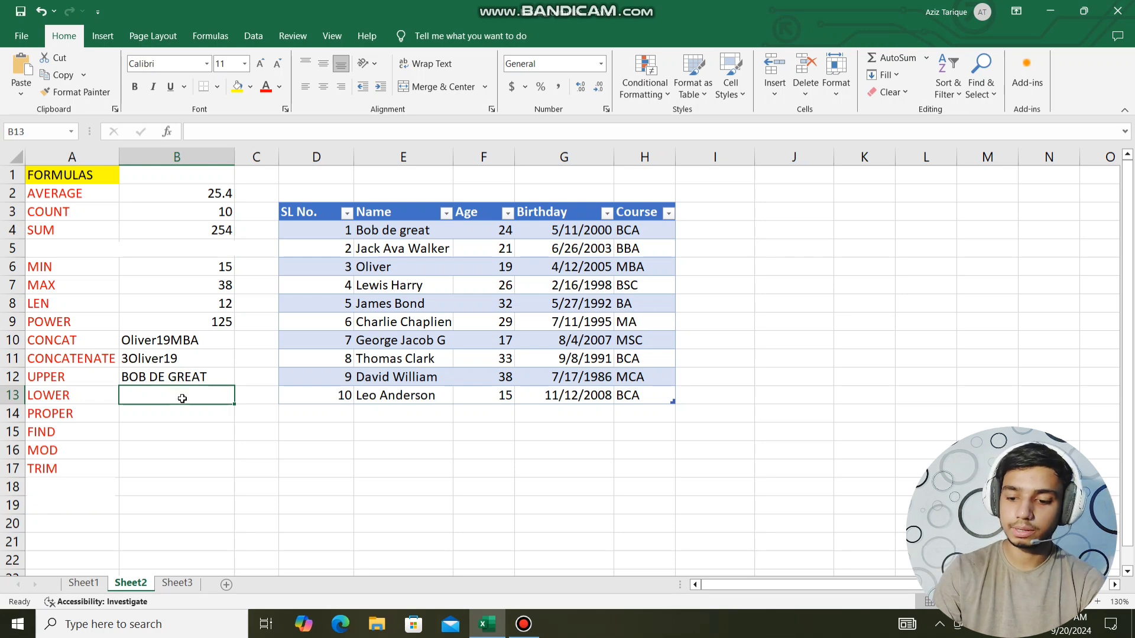
# Enter a LOWER formula in cell B13 that converts the first student's name in E4 to lowercase.
pyautogui.write('=lower')
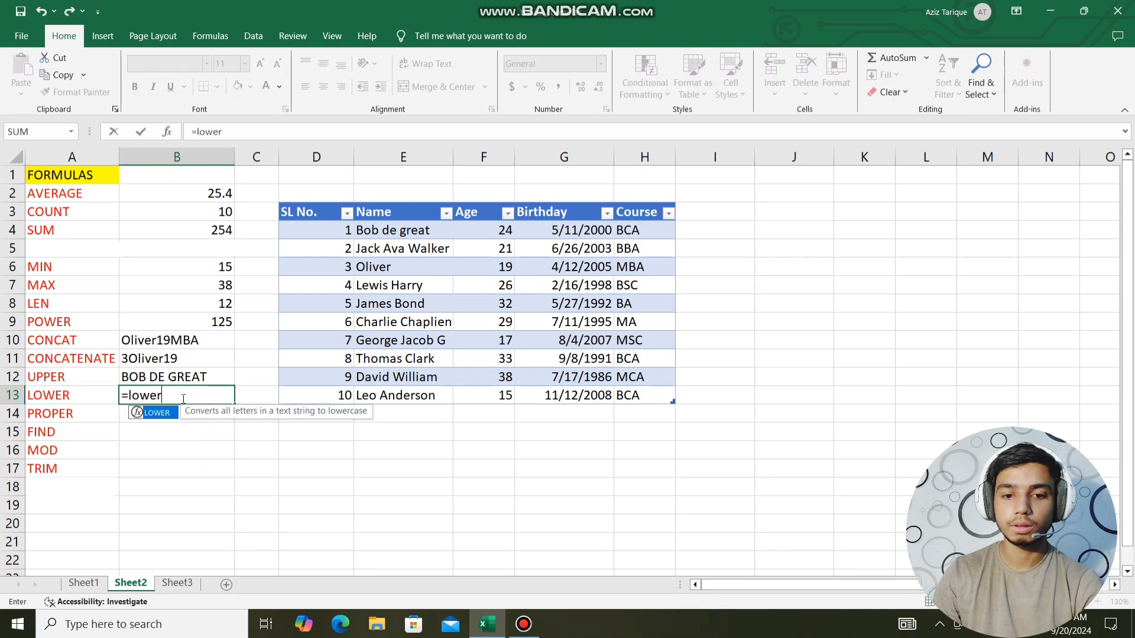
pyautogui.press('Tab')
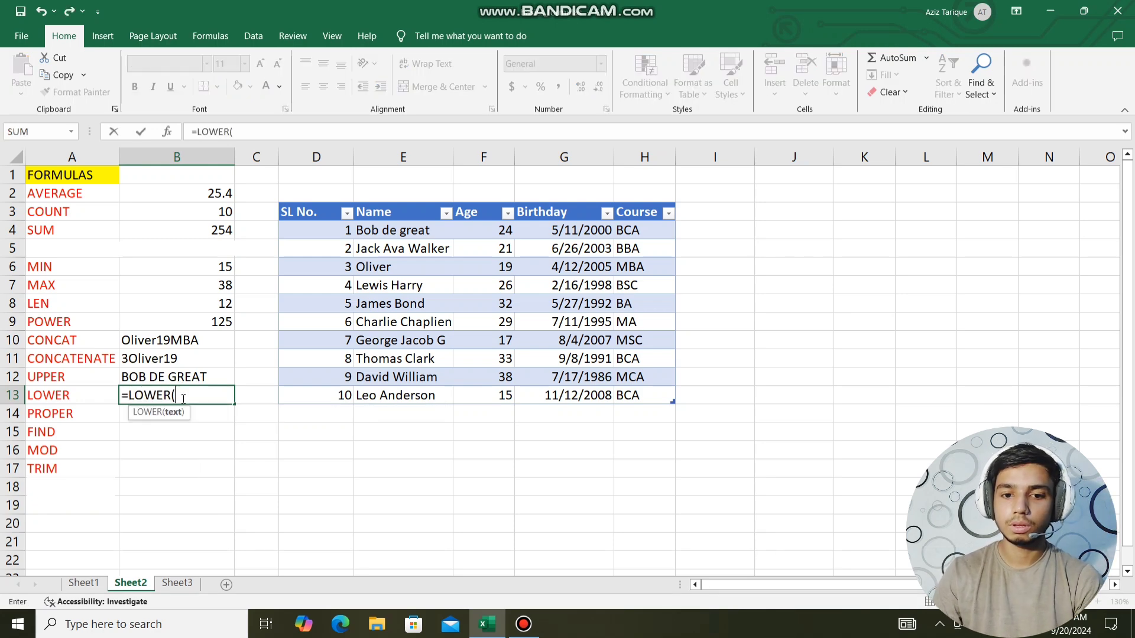
pyautogui.click(399, 233)
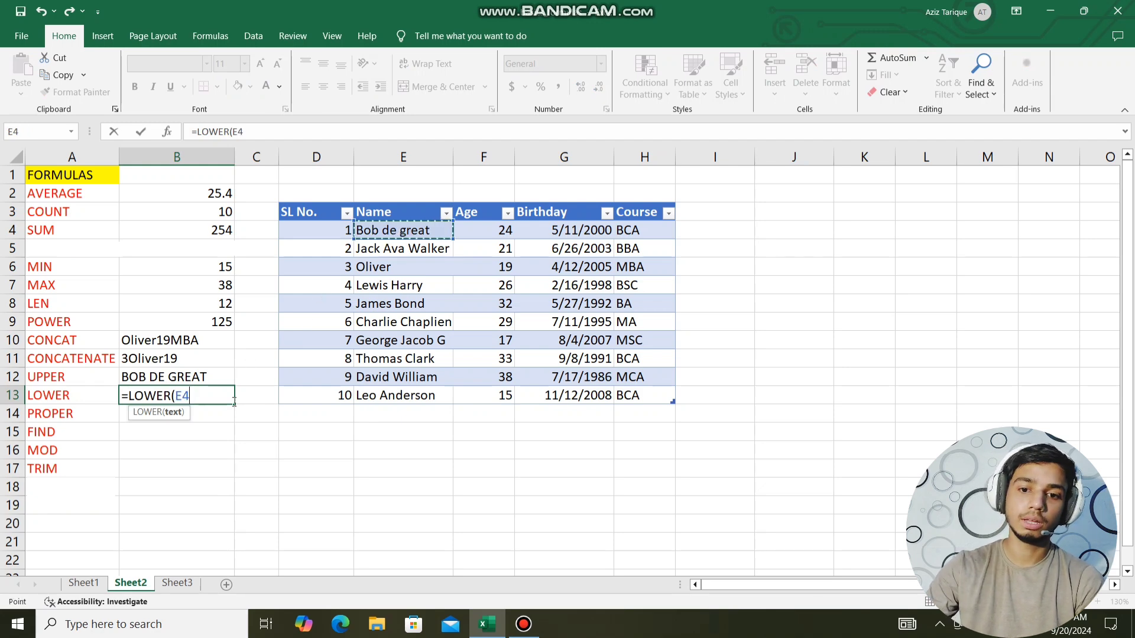
pyautogui.write(')')
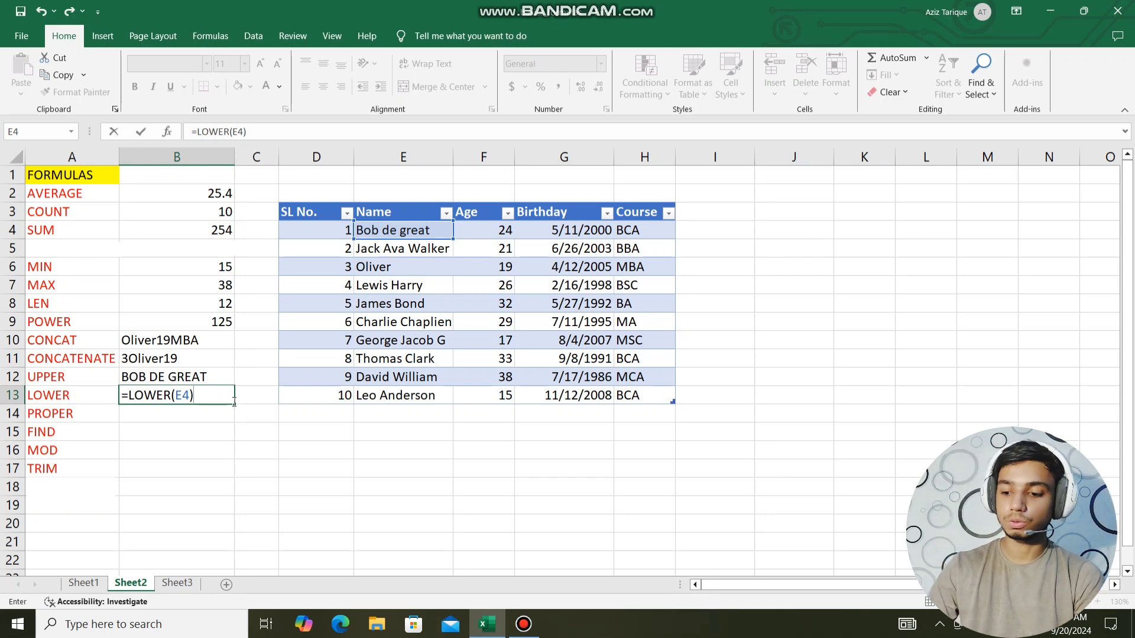
pyautogui.press('Return')
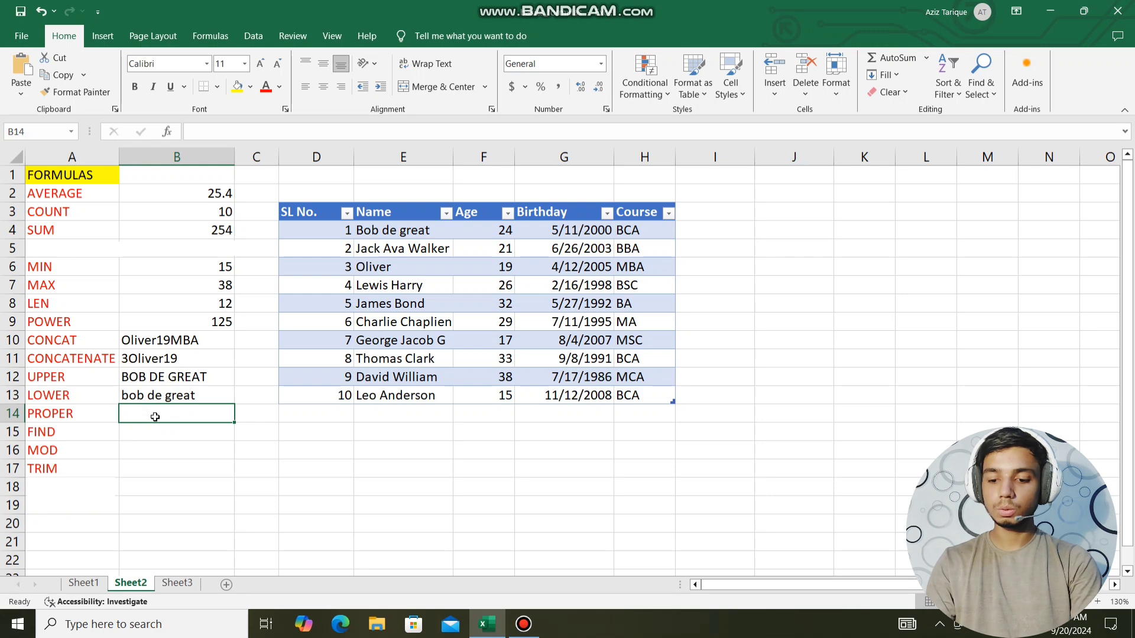
# Enter a PROPER formula in cell B14 for the first student's name in E4 and compare it with the original.
pyautogui.write('=proper')
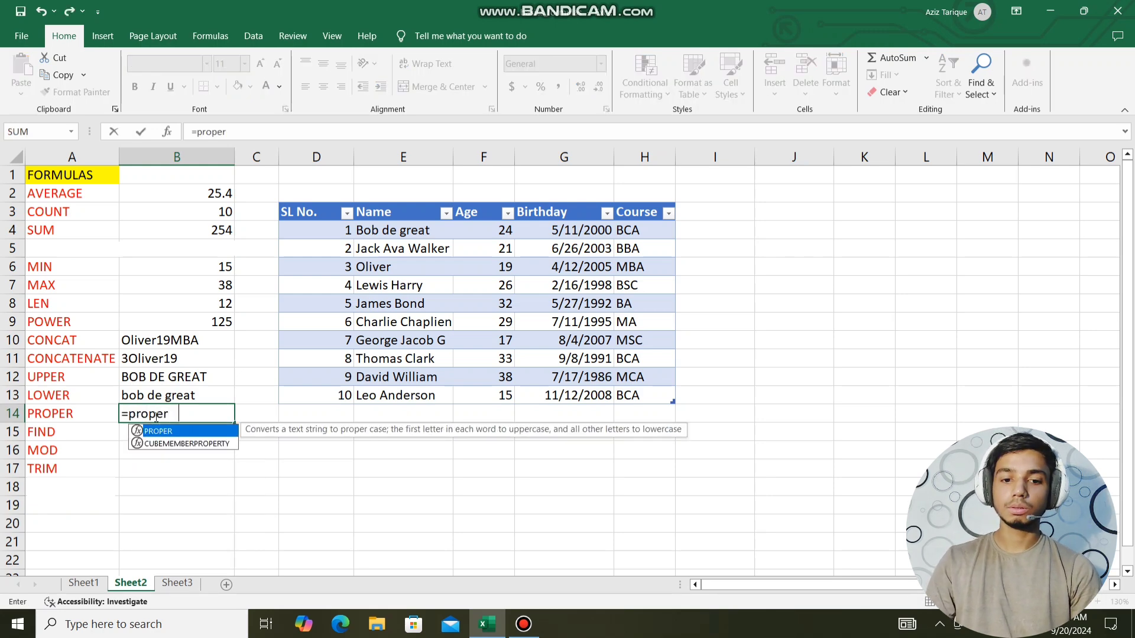
pyautogui.press('Tab')
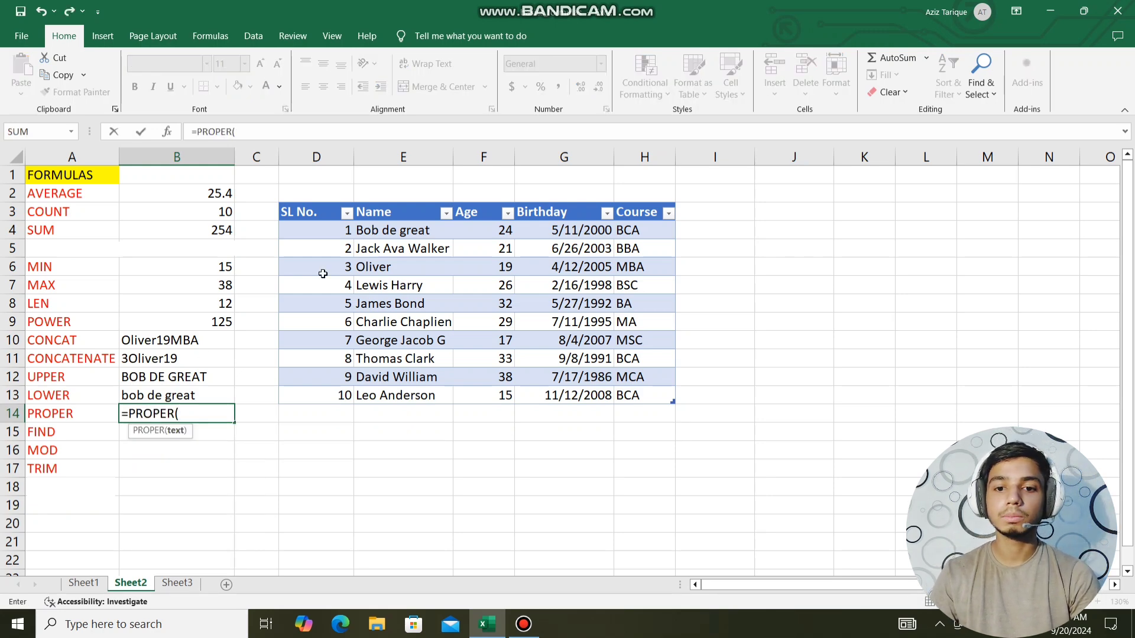
pyautogui.click(392, 232)
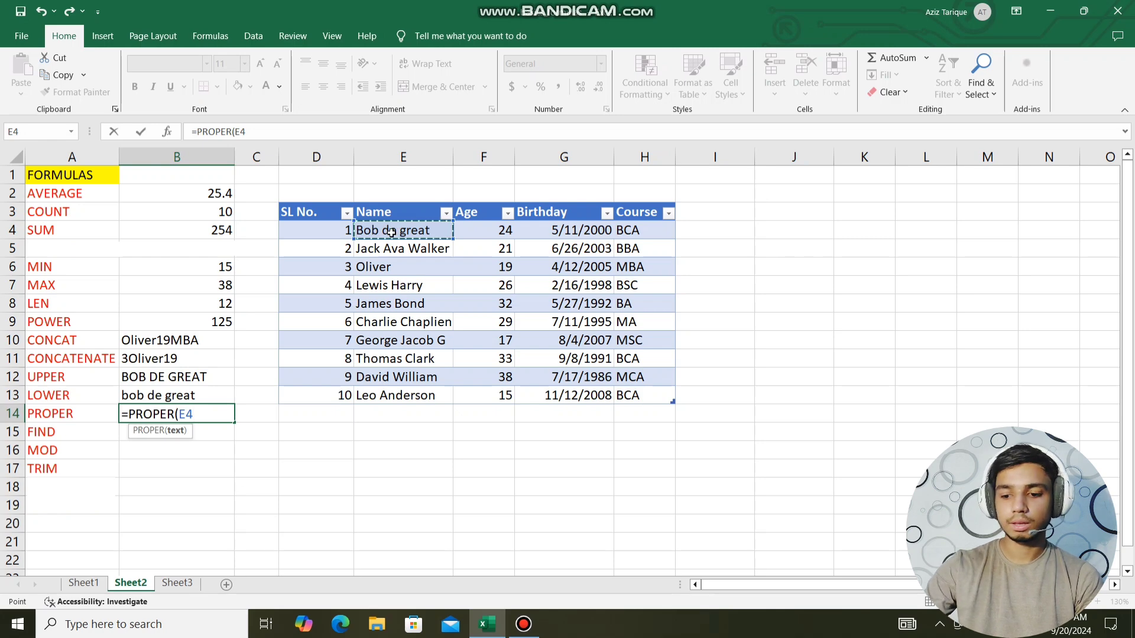
pyautogui.write(')')
pyautogui.press('Return')
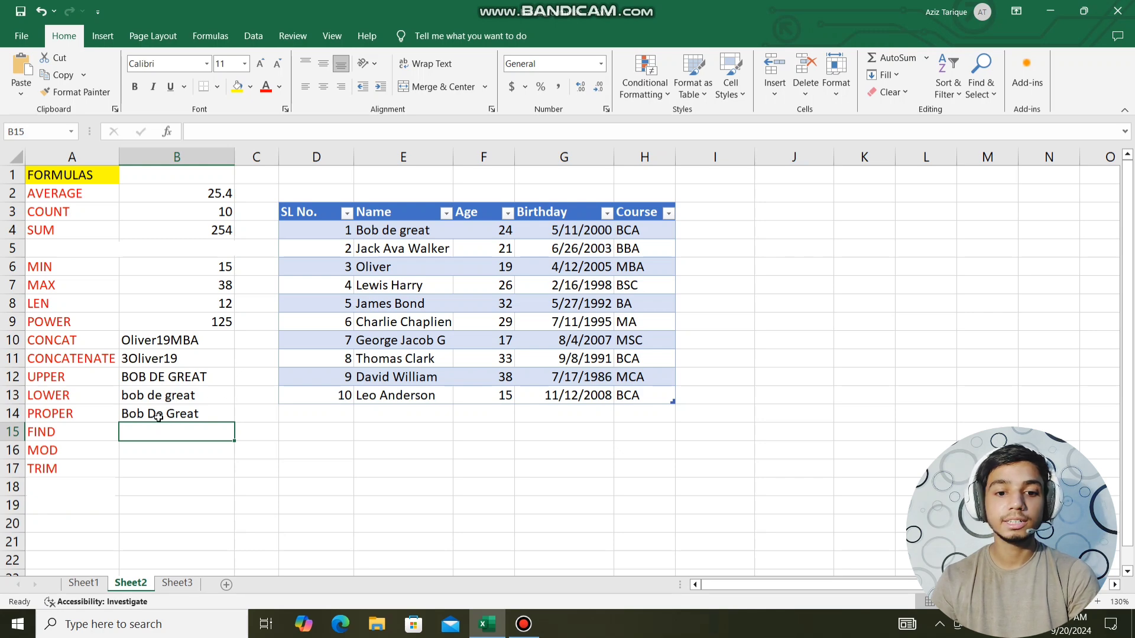
pyautogui.click(389, 235)
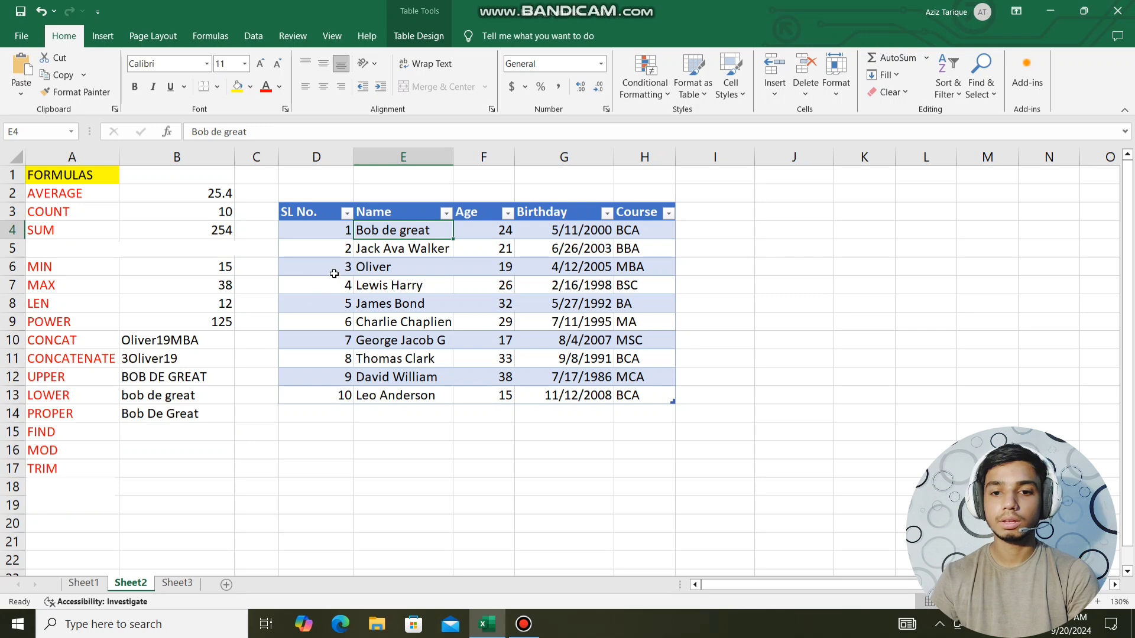
pyautogui.click(172, 416)
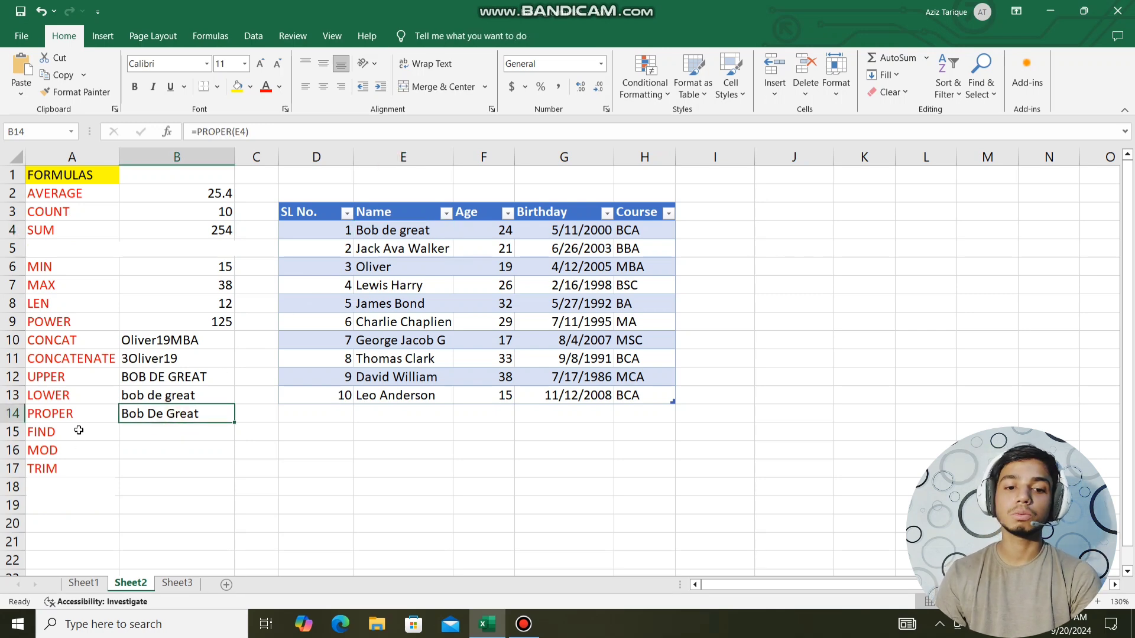
# Enter a FIND formula in cell B15 that locates the fifth student's surname within the full name in E8, starting at character 1.
pyautogui.click(181, 432)
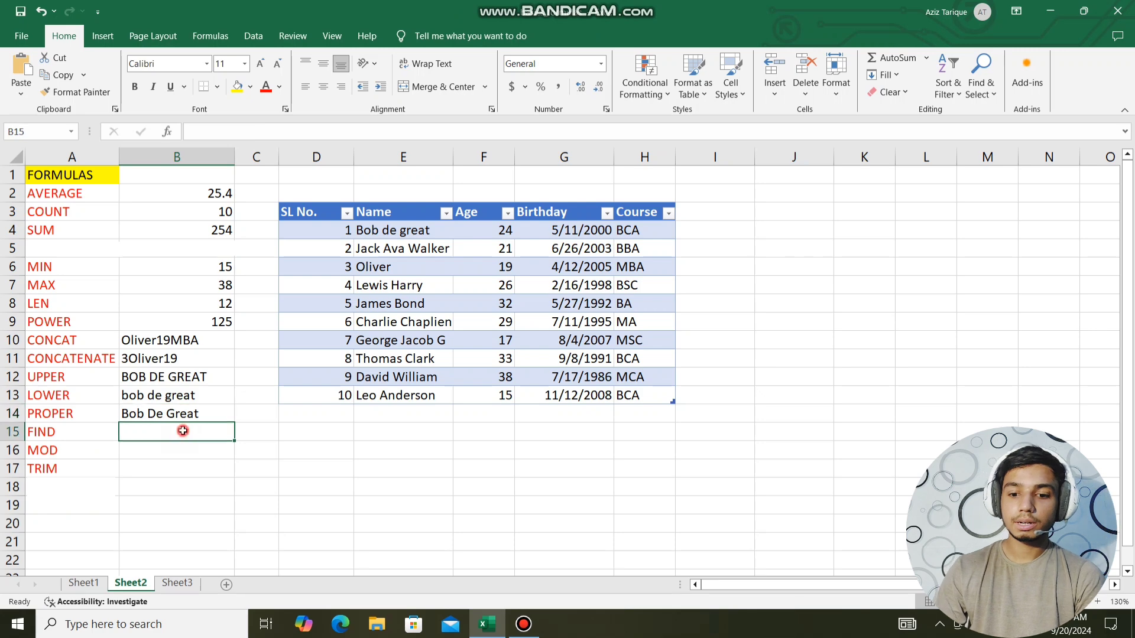
pyautogui.write('=')
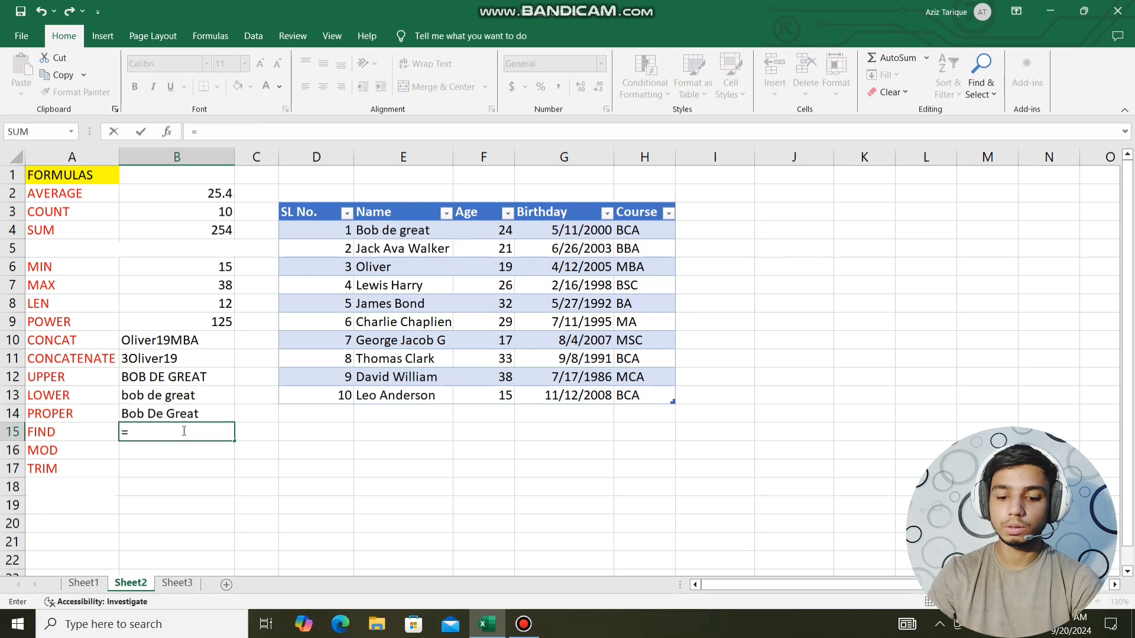
pyautogui.write('find')
pyautogui.press('Tab')
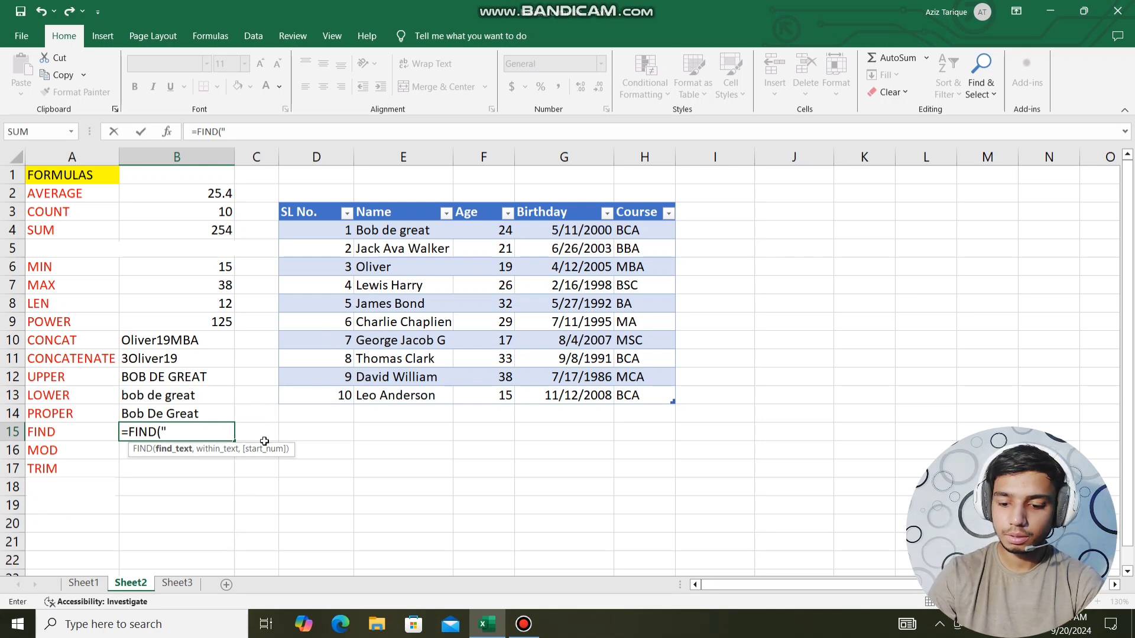
pyautogui.write('Bond')
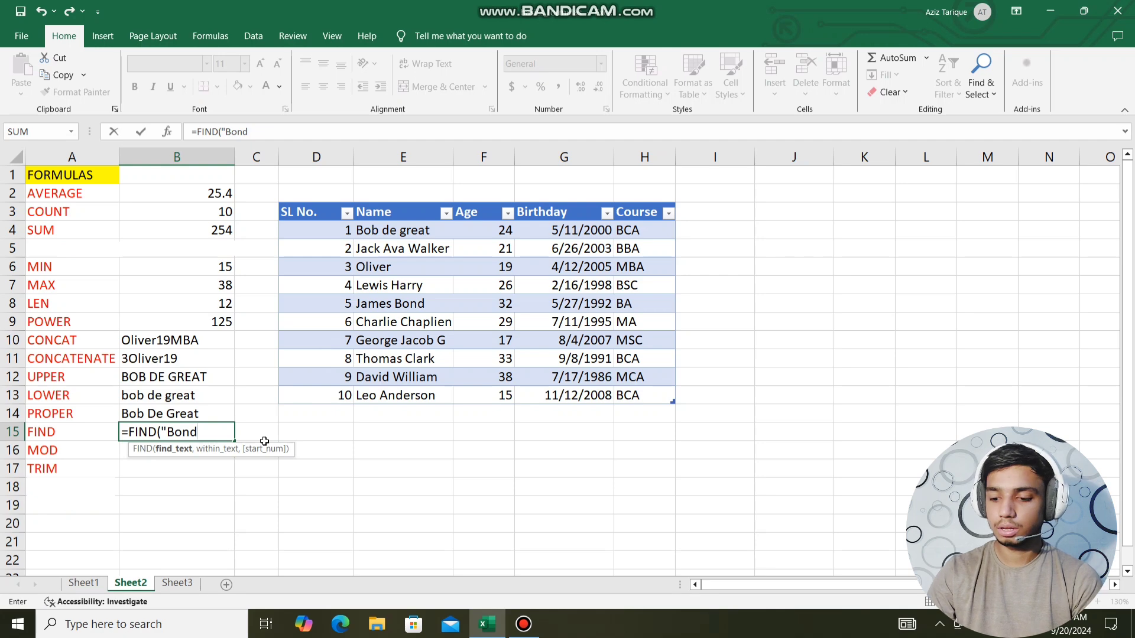
pyautogui.write('"')
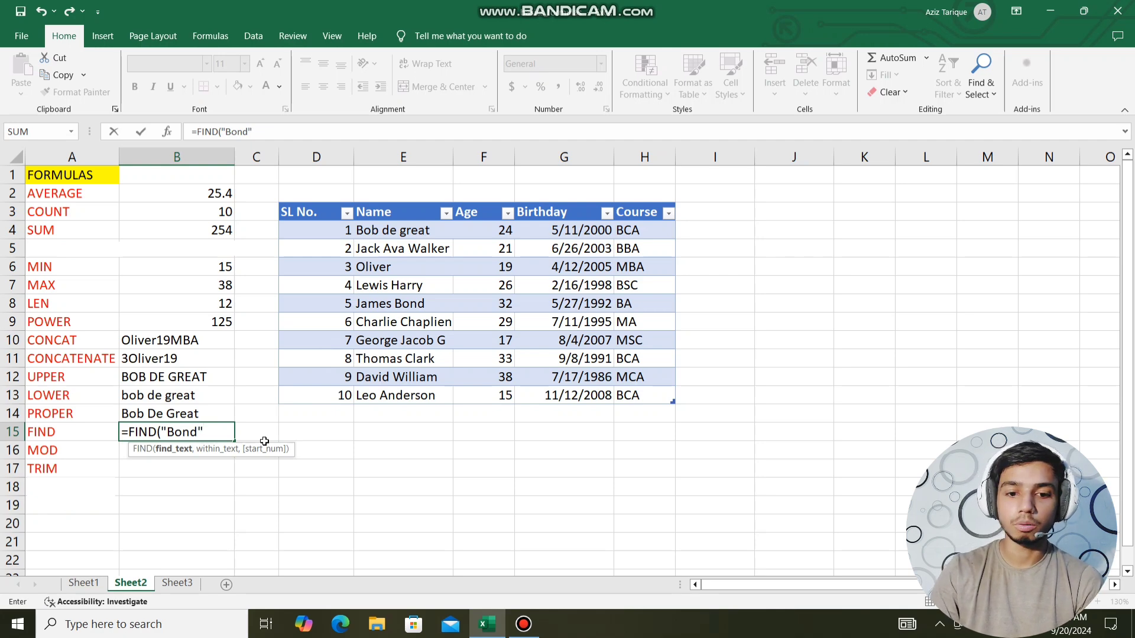
pyautogui.write(',')
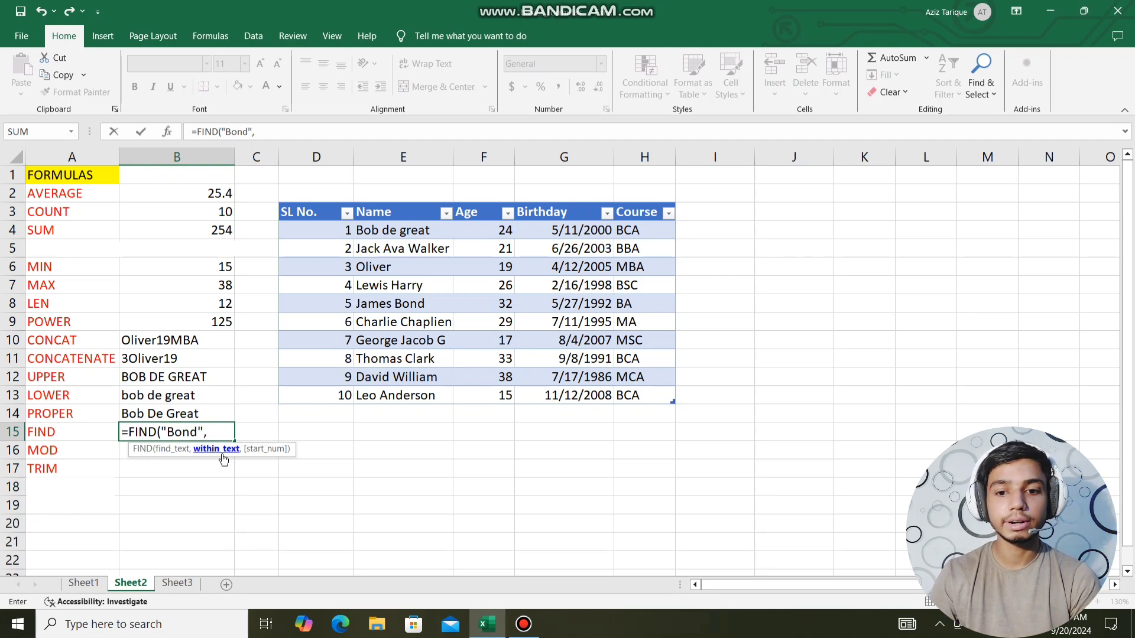
pyautogui.click(418, 304)
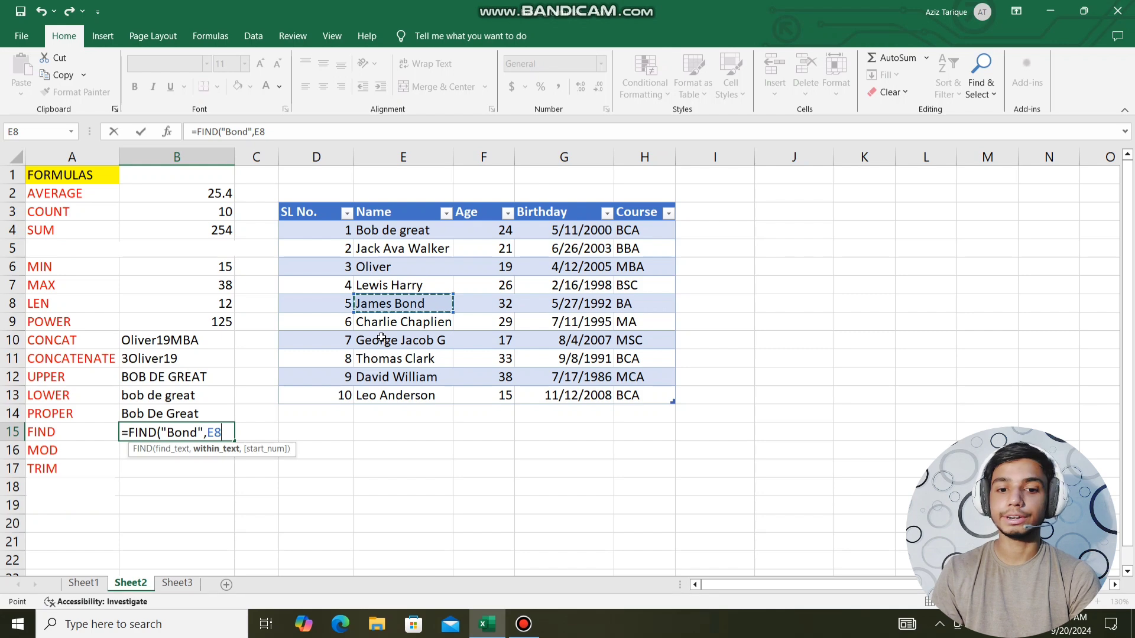
pyautogui.write(',')
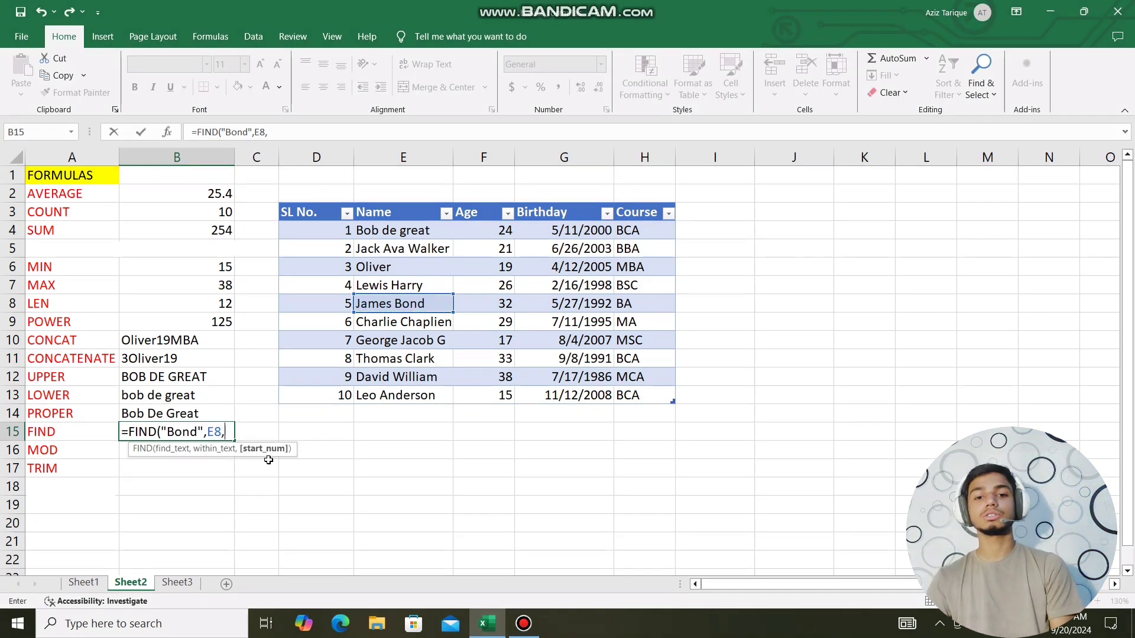
pyautogui.write('1')
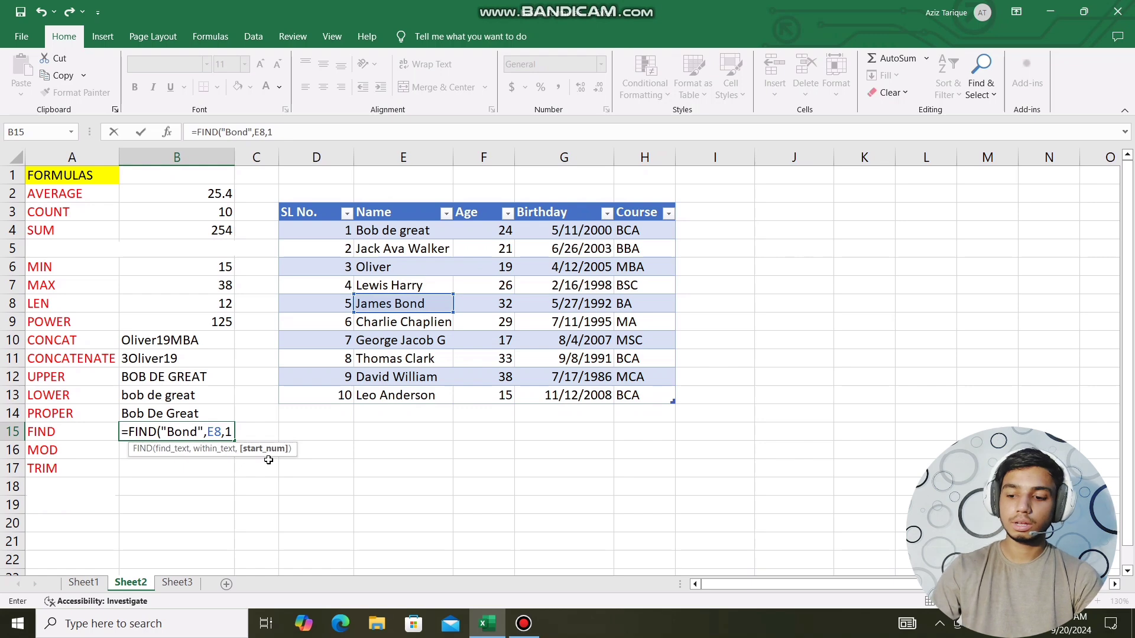
pyautogui.write(')')
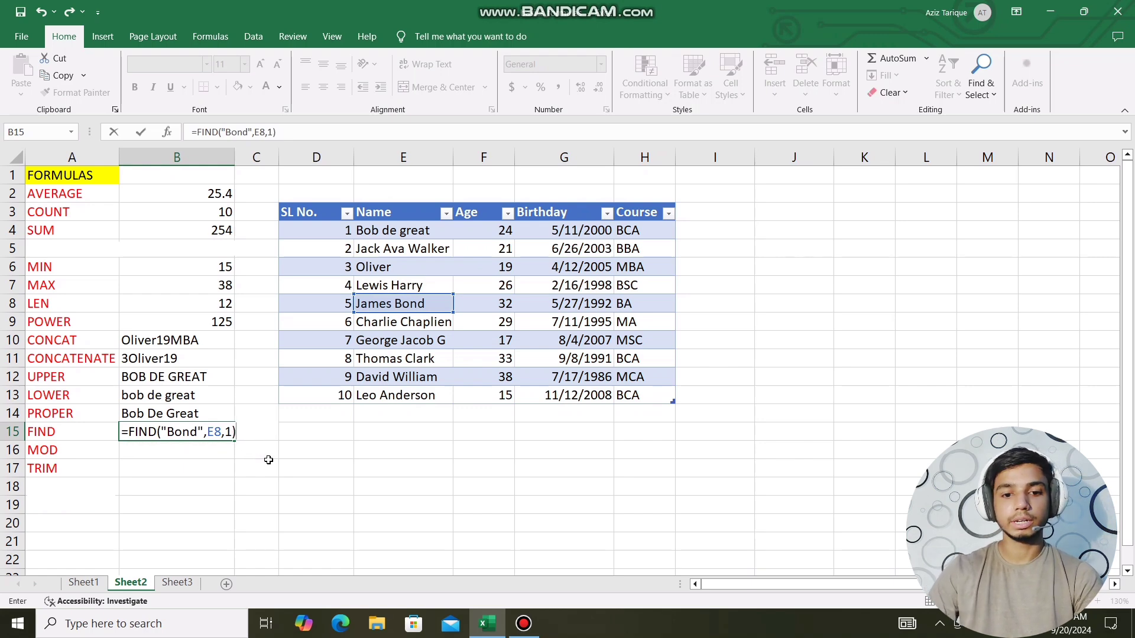
pyautogui.press('Return')
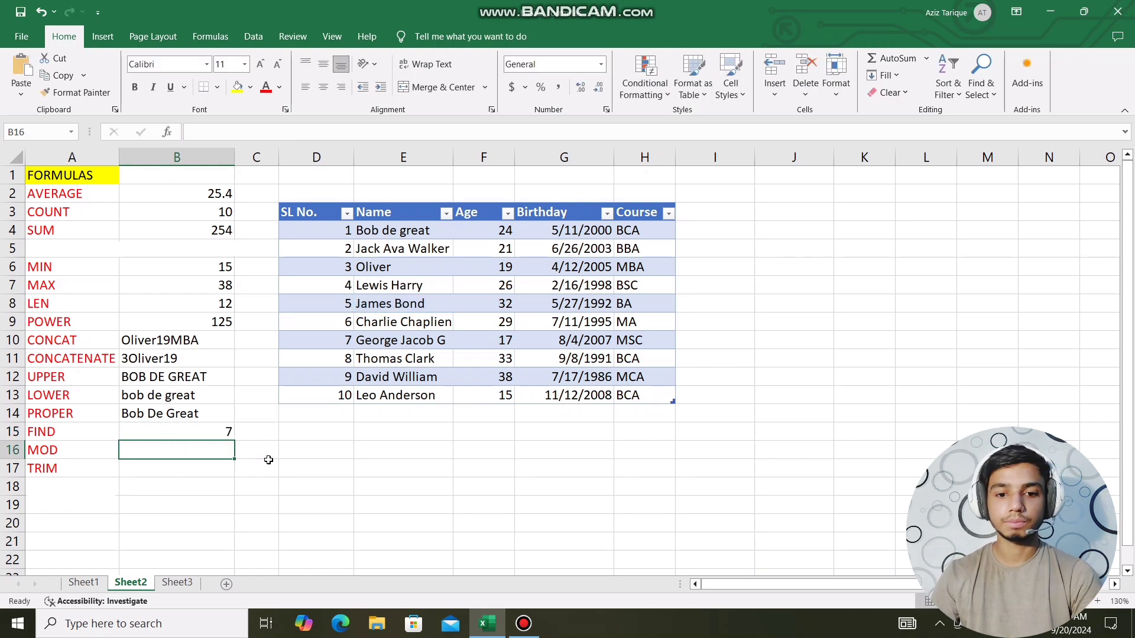
pyautogui.click(214, 434)
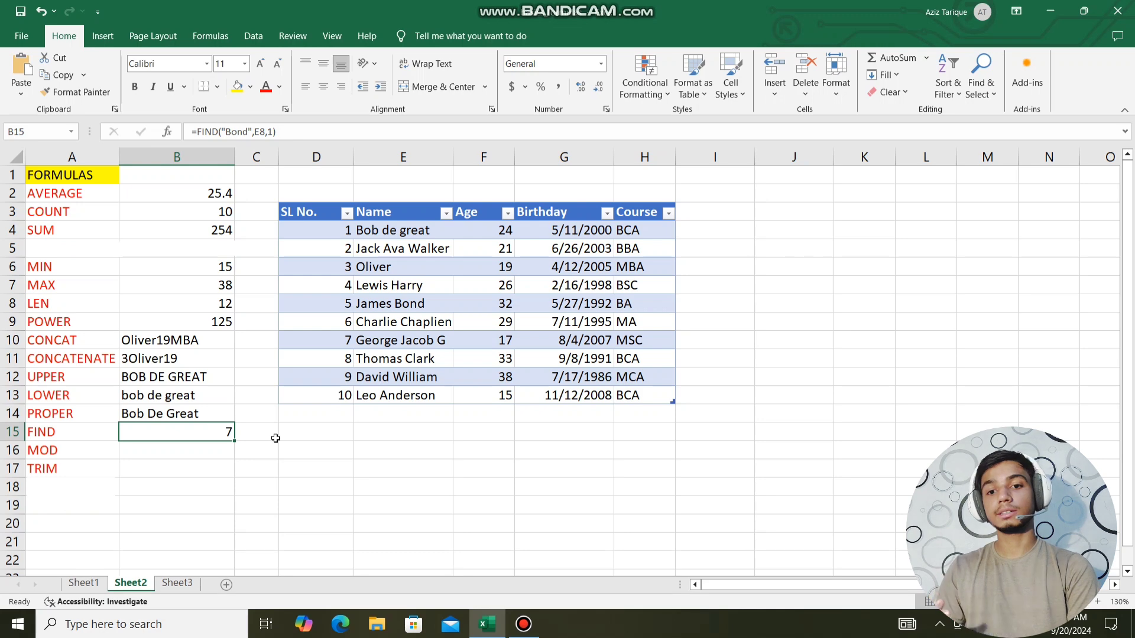
# Enter a MOD formula in cell B16 with D8 as the number and D5 as the divisor.
pyautogui.click(210, 455)
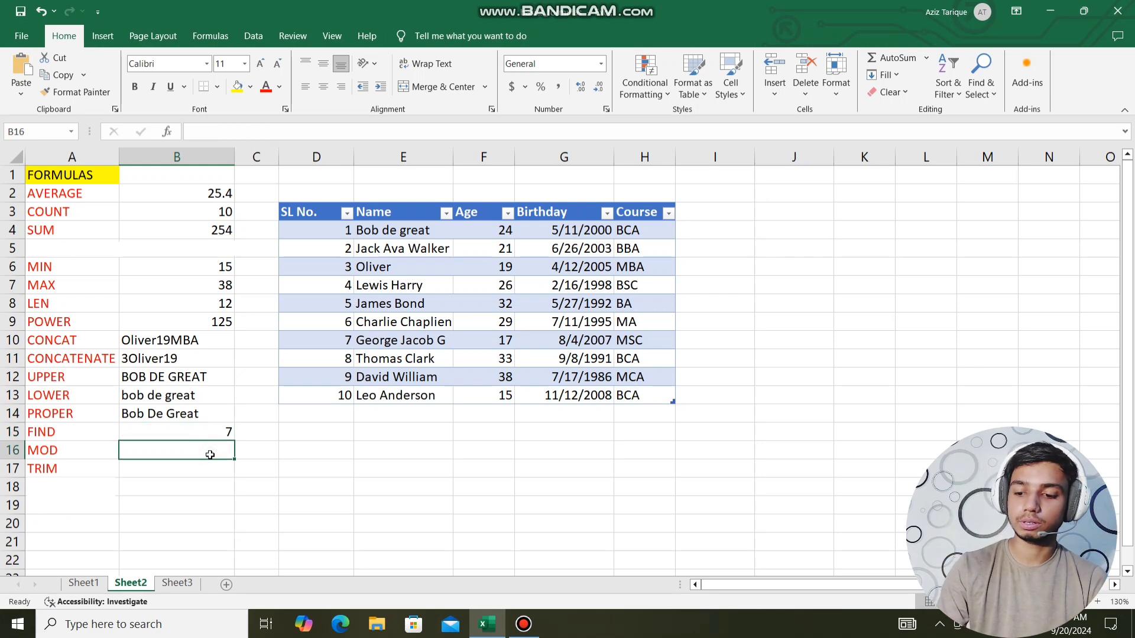
pyautogui.write('=')
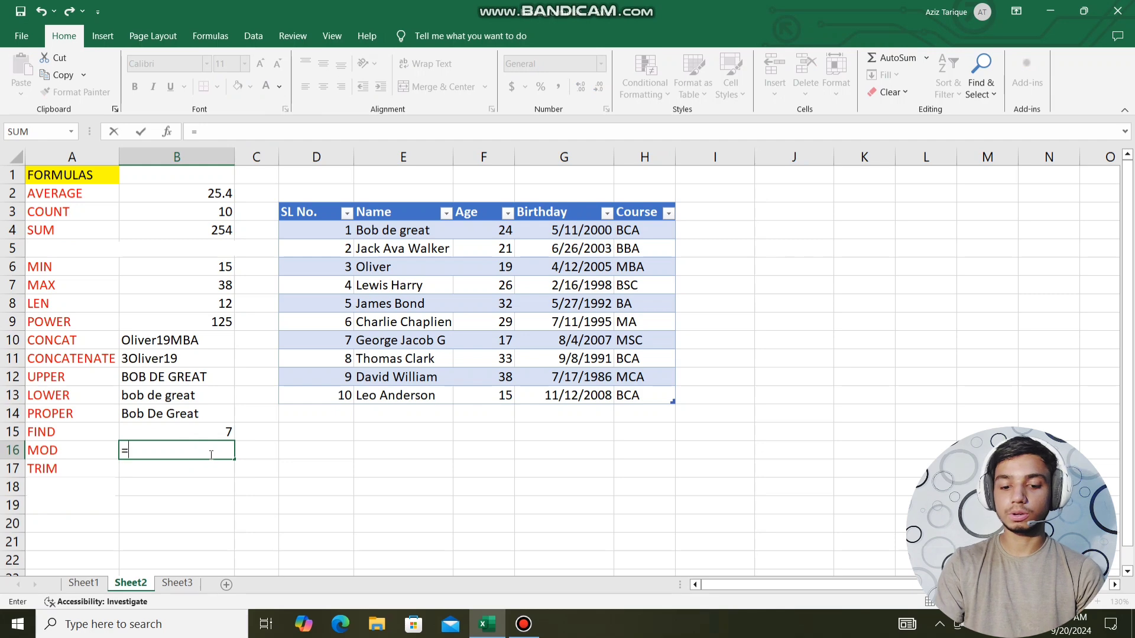
pyautogui.write('mod')
pyautogui.press('Tab')
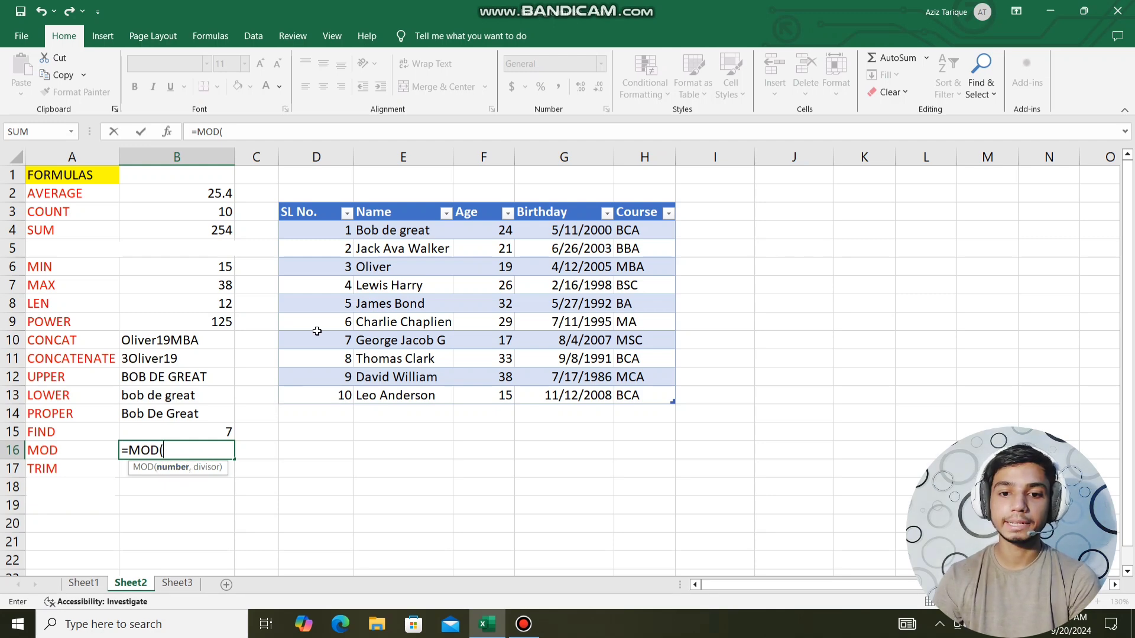
pyautogui.click(318, 304)
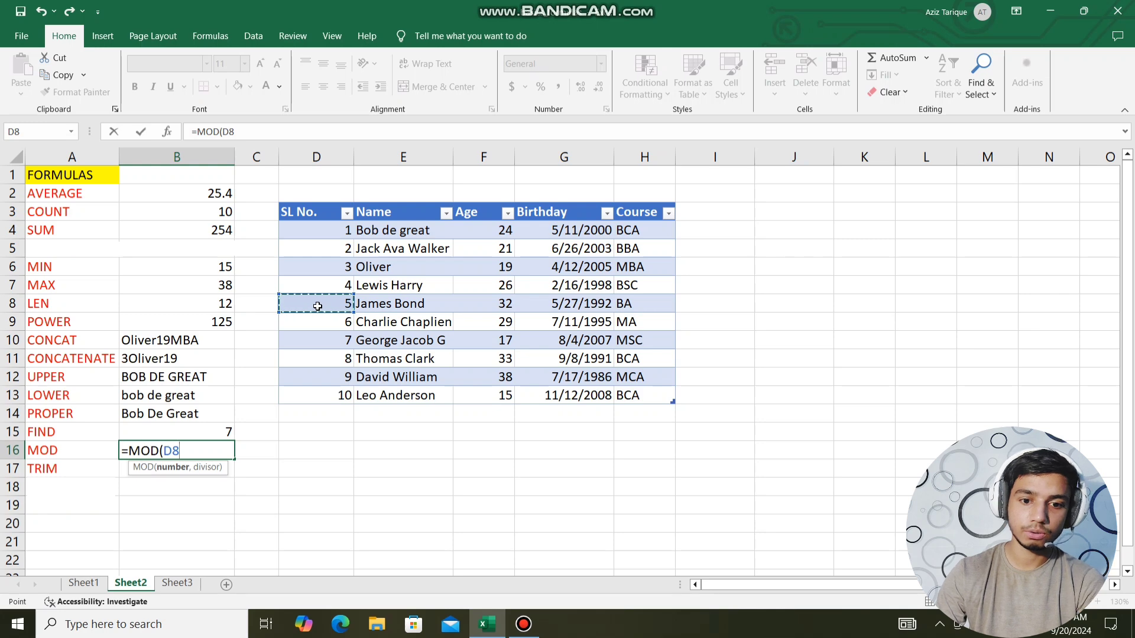
pyautogui.write(',')
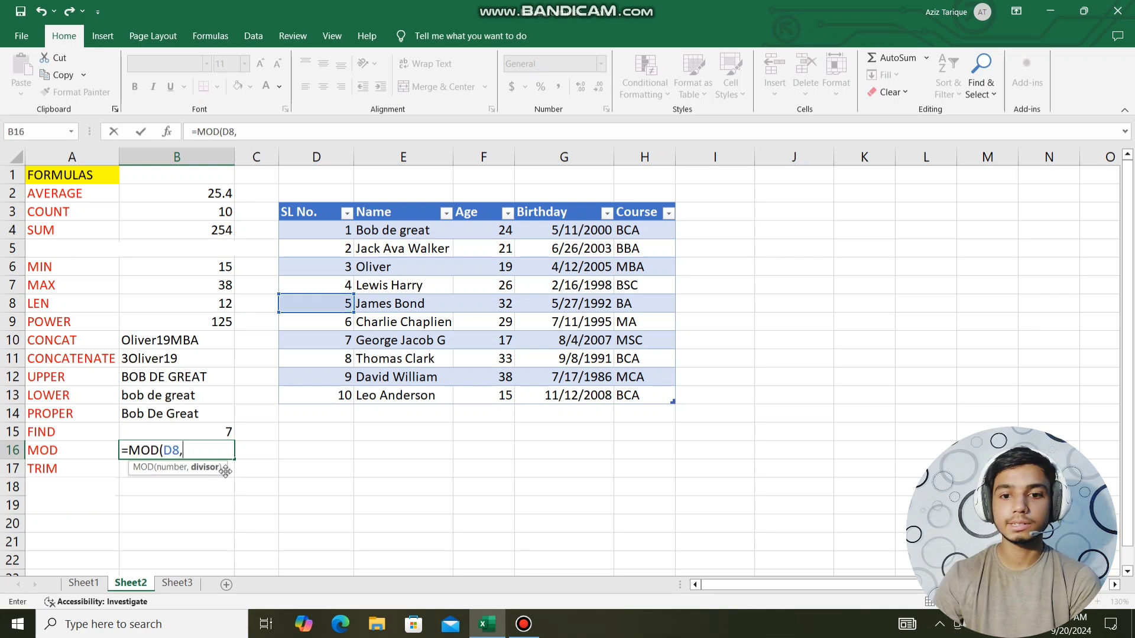
pyautogui.click(333, 251)
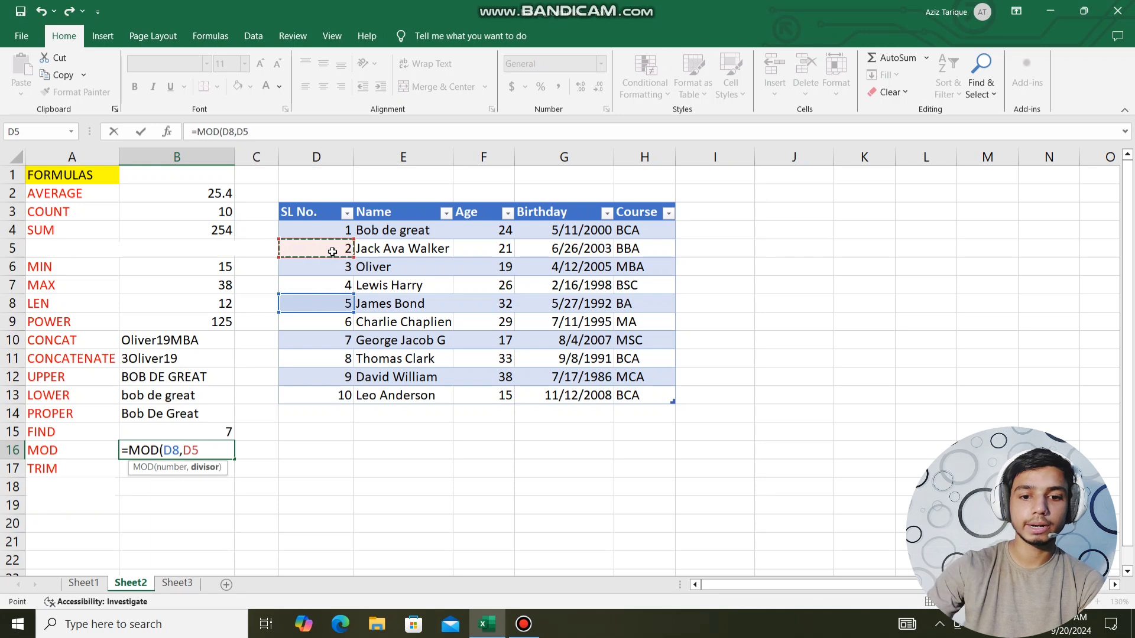
pyautogui.write(')')
pyautogui.press('Return')
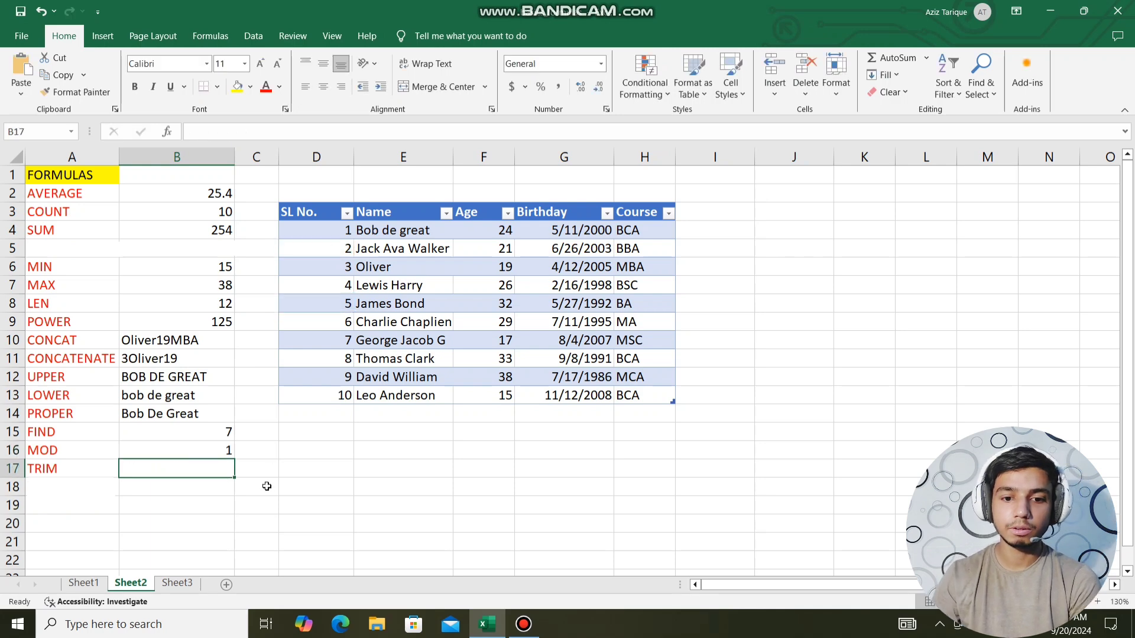
# Replace the formula in cell B16 with a MOD formula using the age in F9 as the number and D6 as the divisor.
pyautogui.click(212, 452)
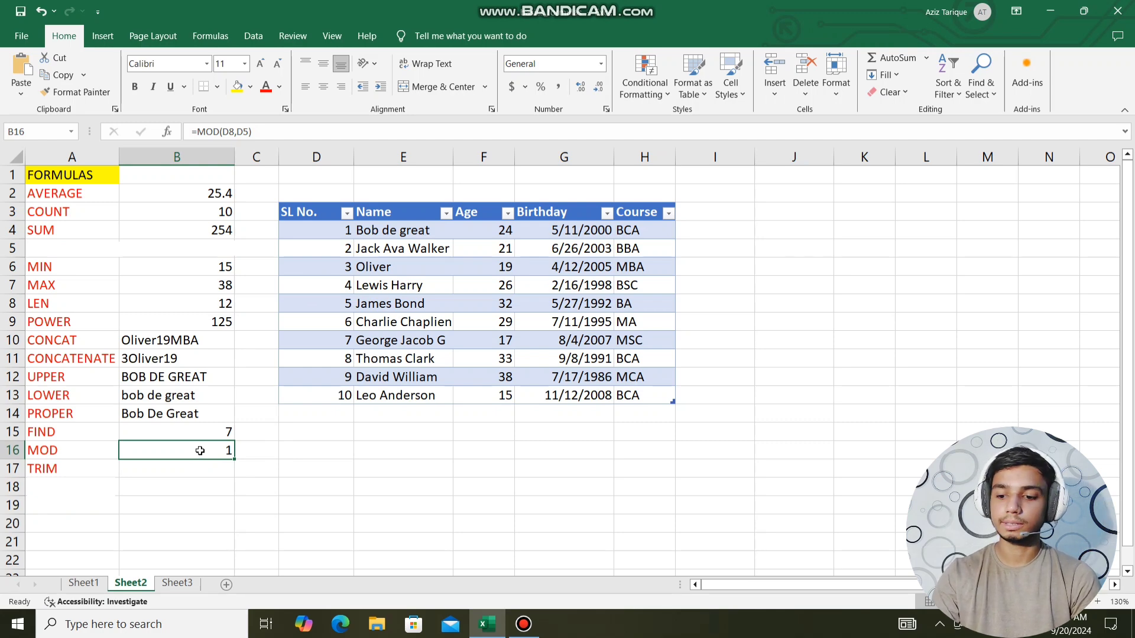
pyautogui.press('Delete')
pyautogui.write('=mod')
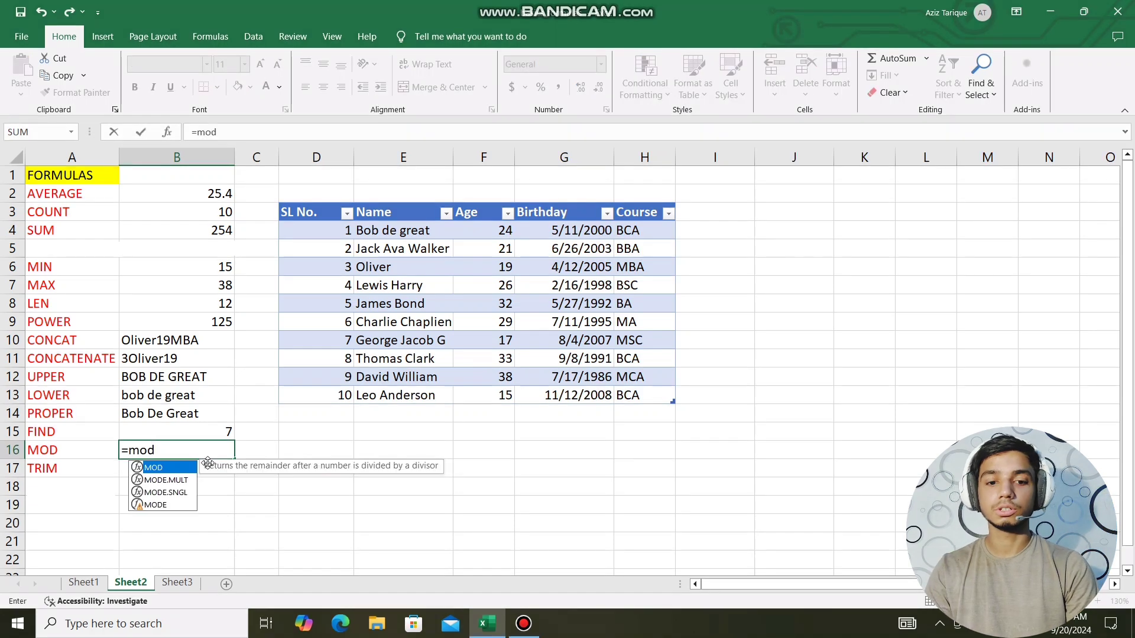
pyautogui.press('Tab')
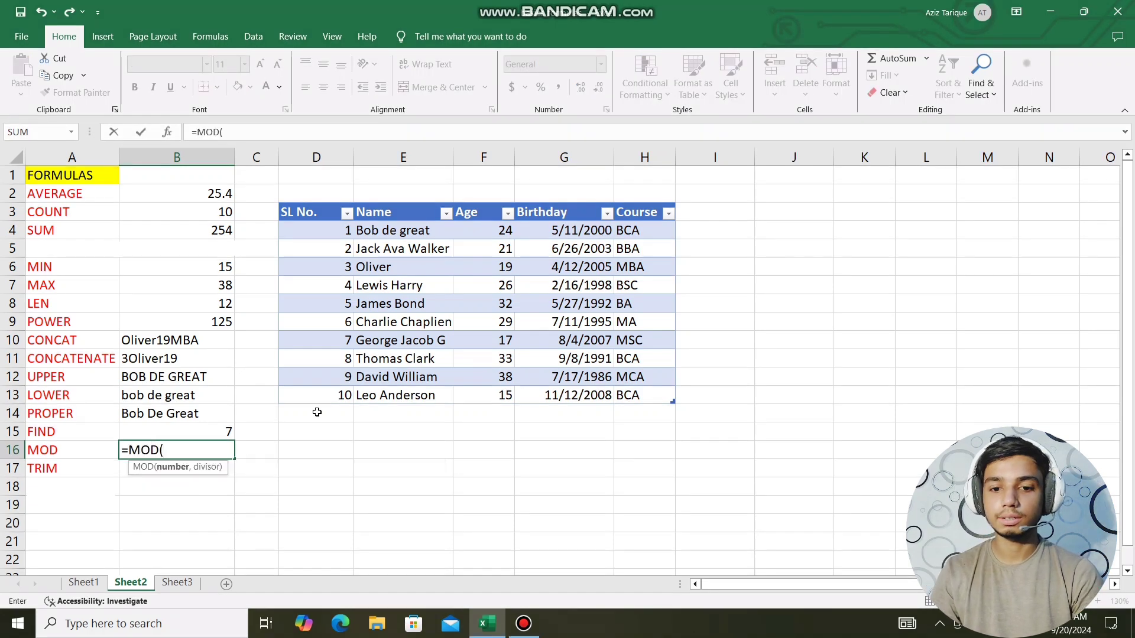
pyautogui.click(497, 324)
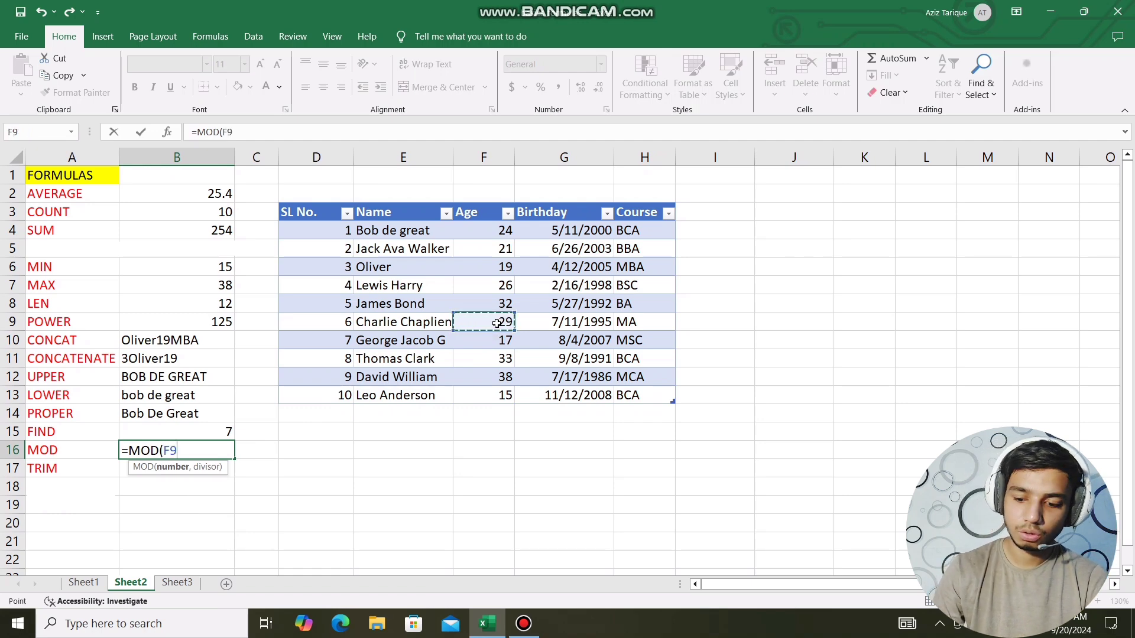
pyautogui.write(',')
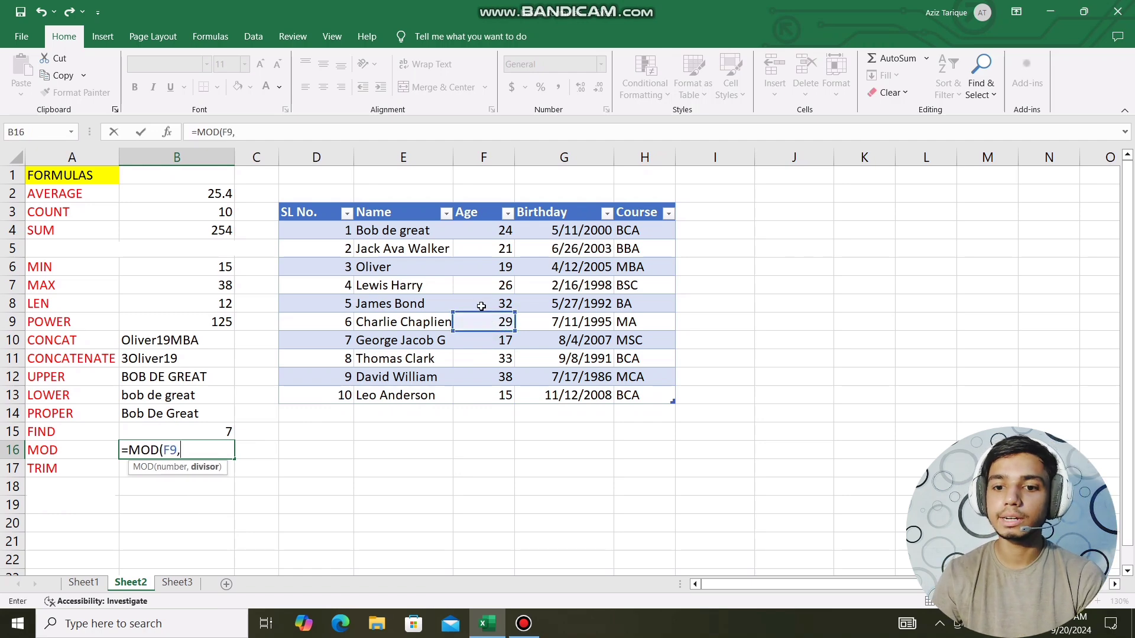
pyautogui.click(336, 273)
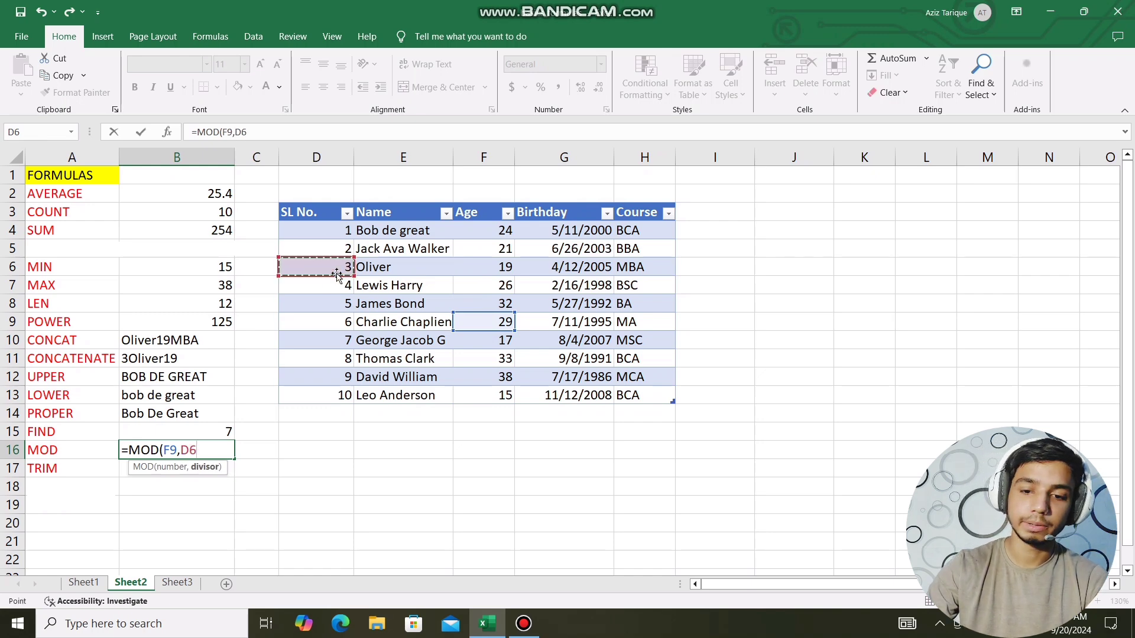
pyautogui.write(')')
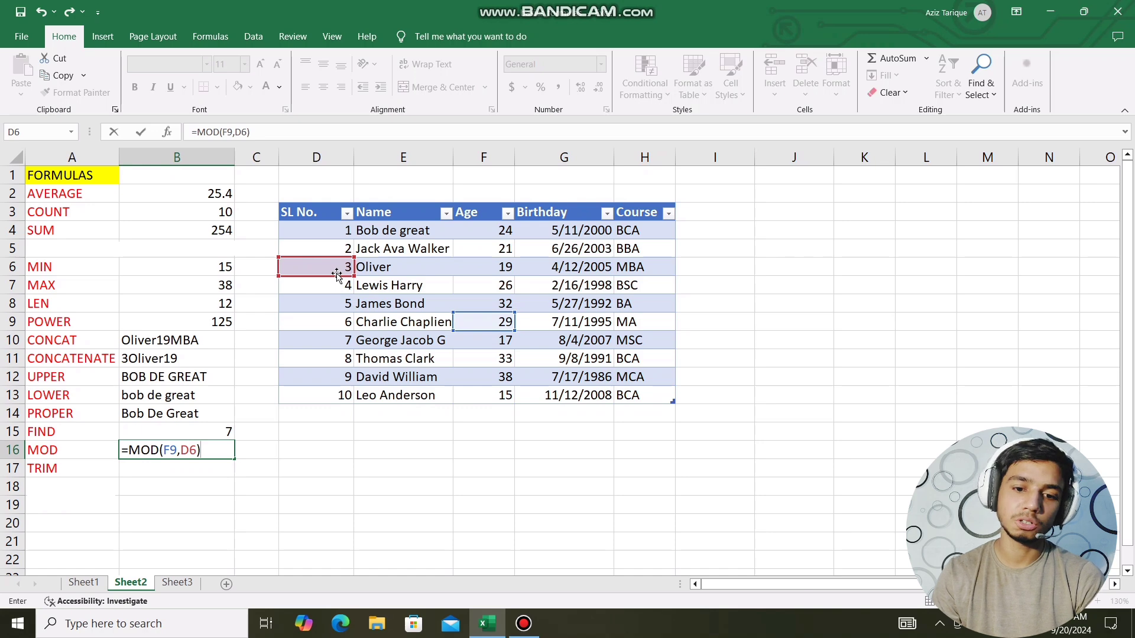
pyautogui.press('Return')
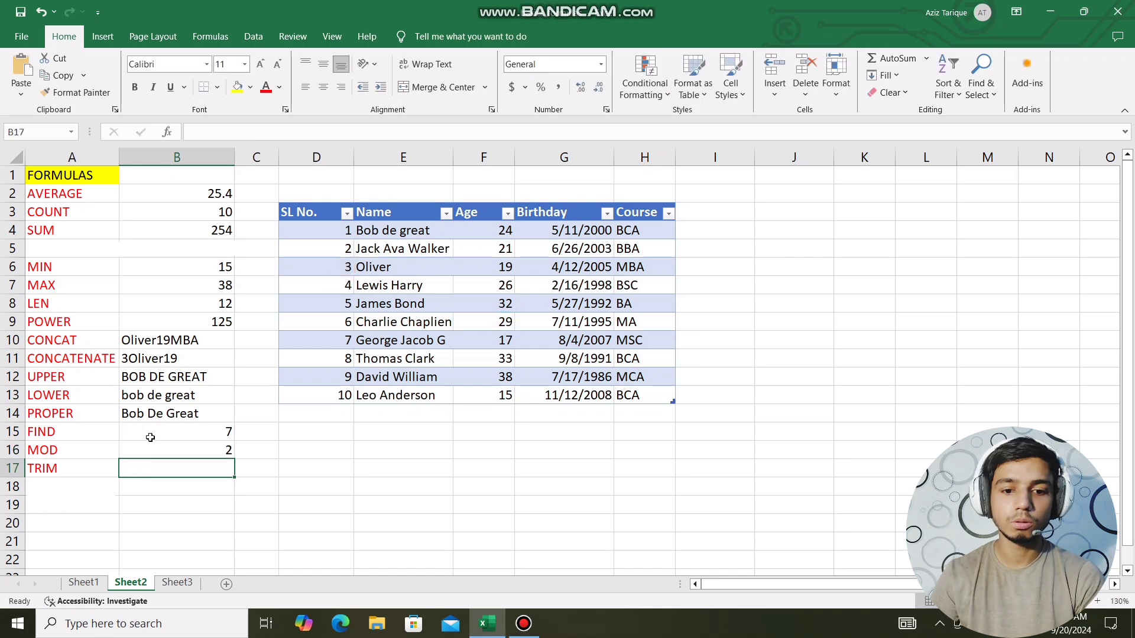
pyautogui.click(168, 450)
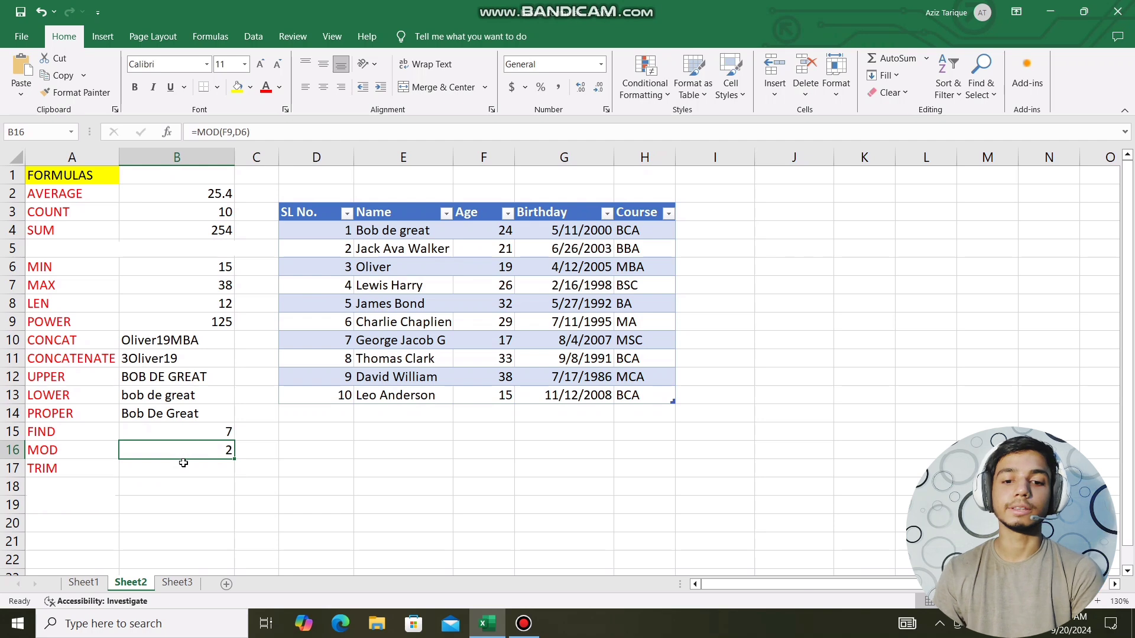
pyautogui.click(220, 470)
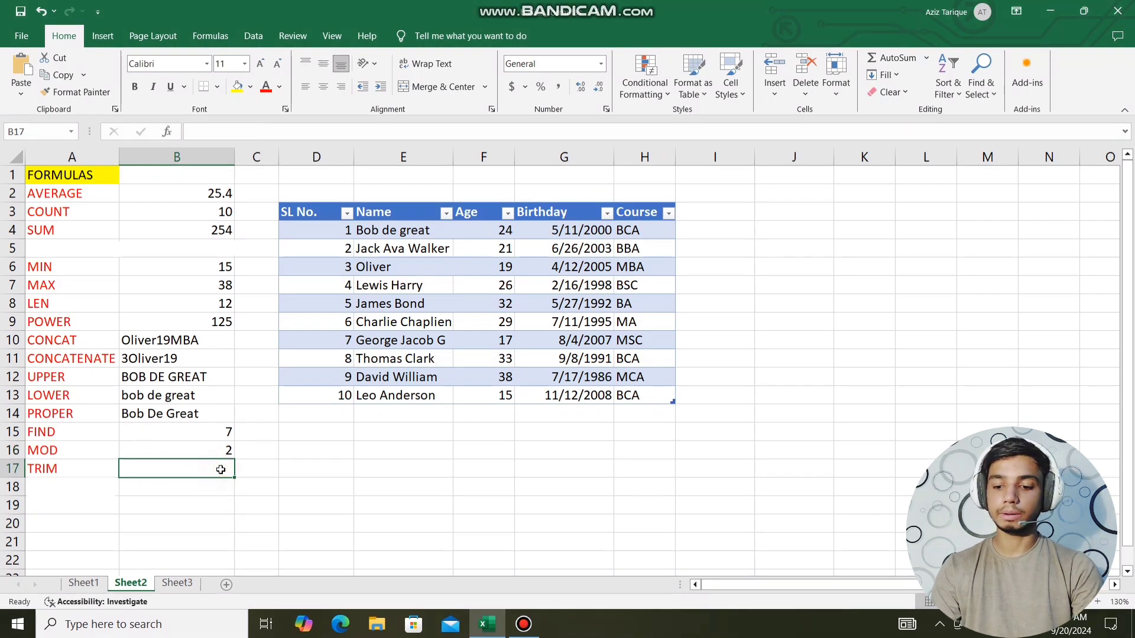
pyautogui.write('=trim')
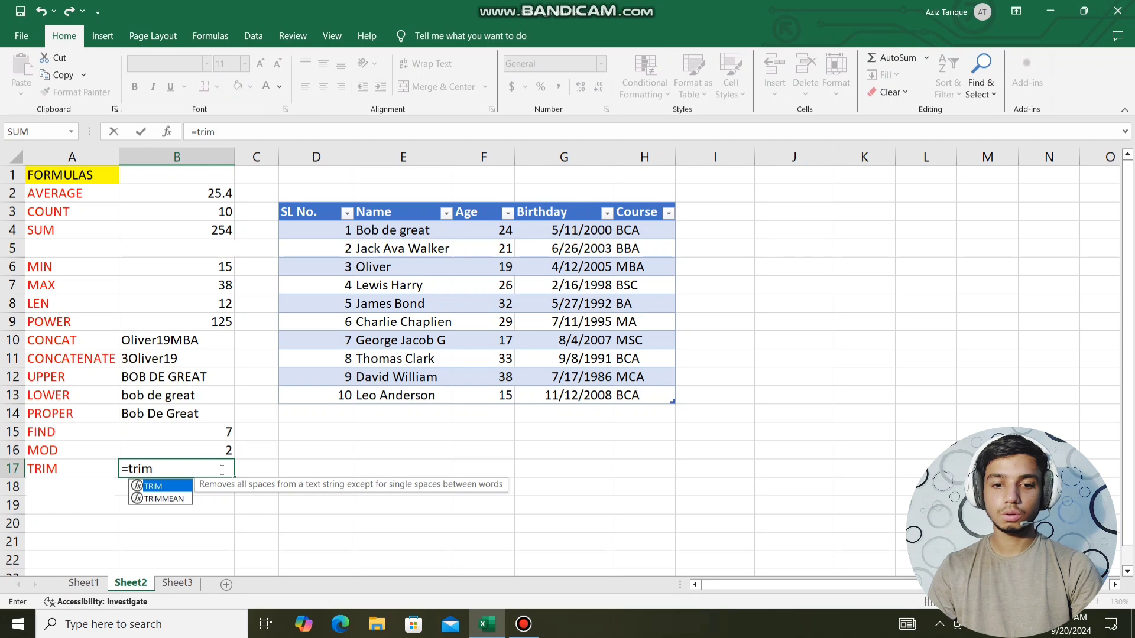
pyautogui.press('Tab')
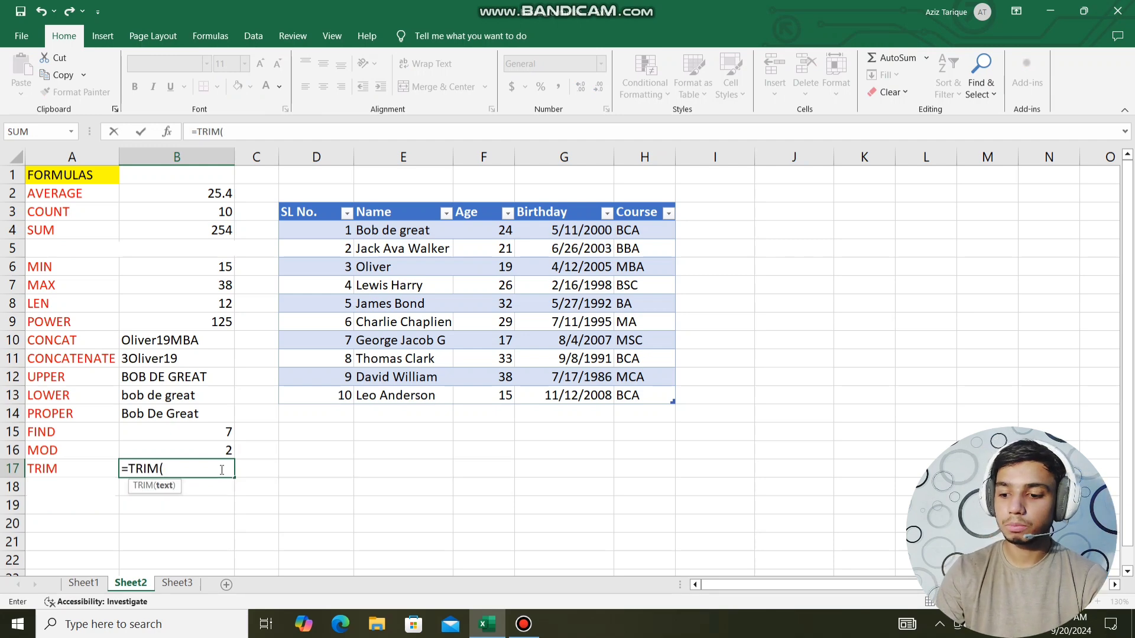
pyautogui.press('BackSpace')
pyautogui.press('Escape')
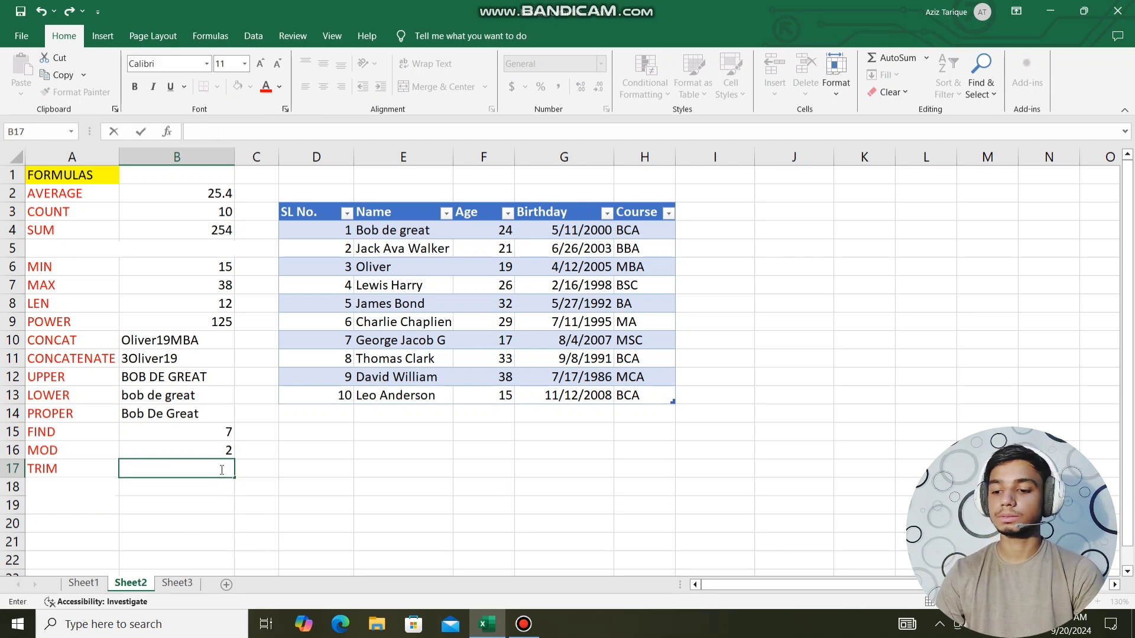
pyautogui.press('Return')
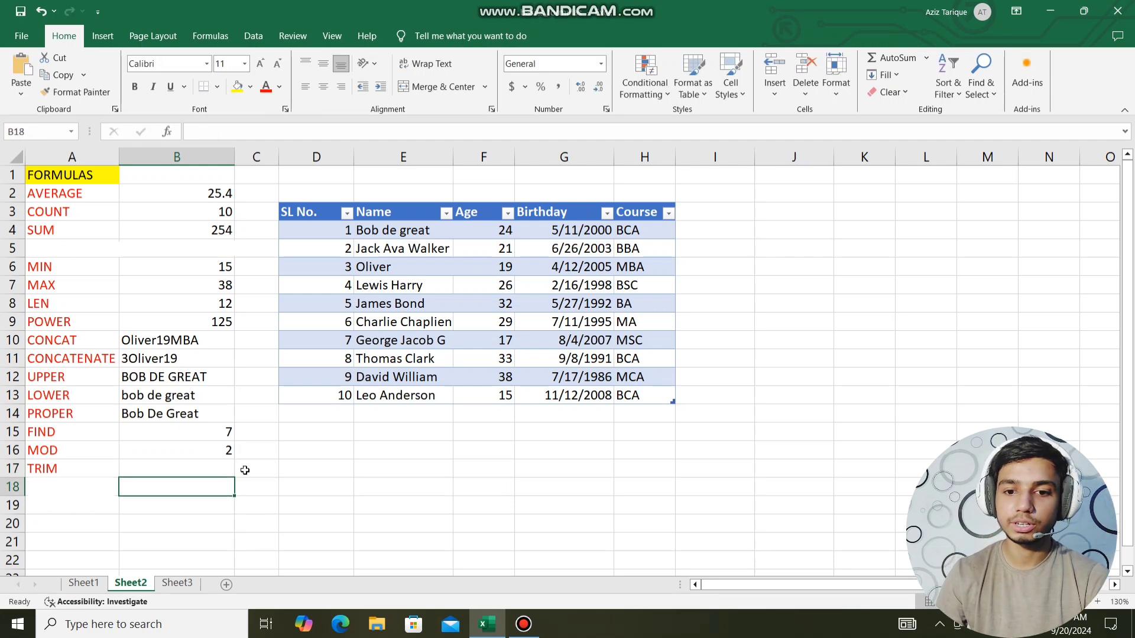
# Add extra spaces before the fifth student's first name and between the first name and surname in cell E8.
pyautogui.doubleClick(360, 305)
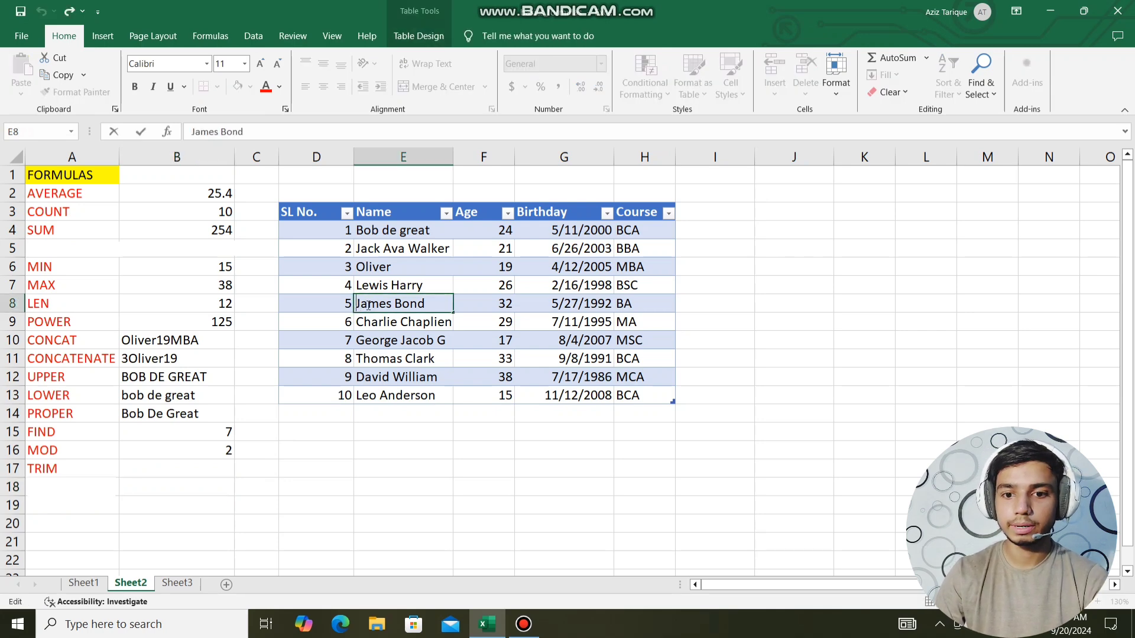
pyautogui.click(403, 304)
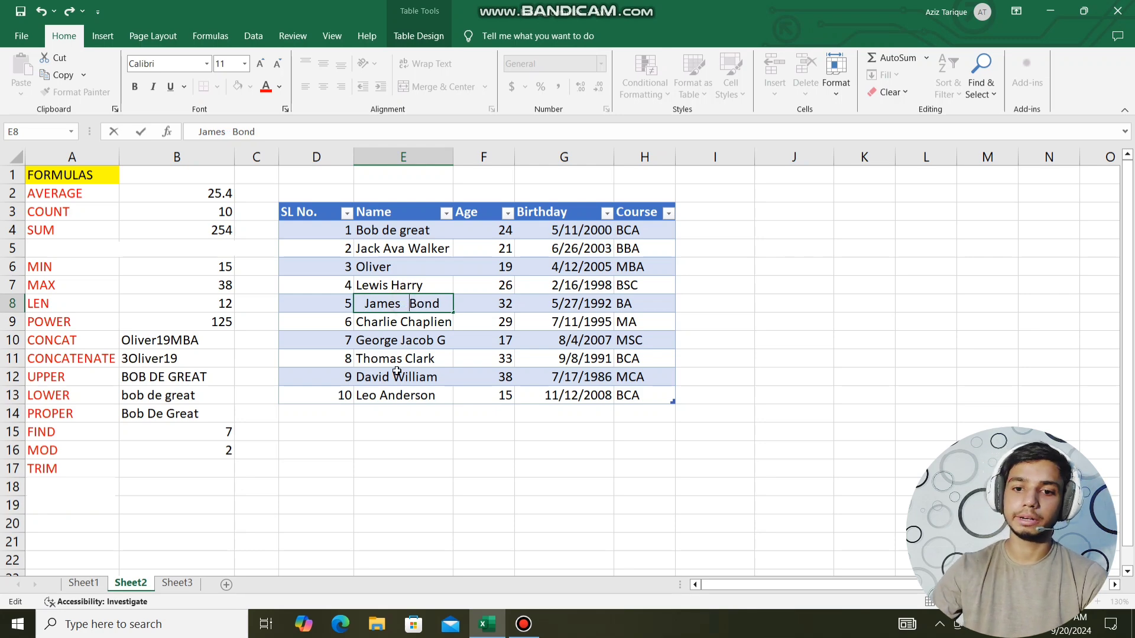
pyautogui.press('Return')
pyautogui.click(437, 302)
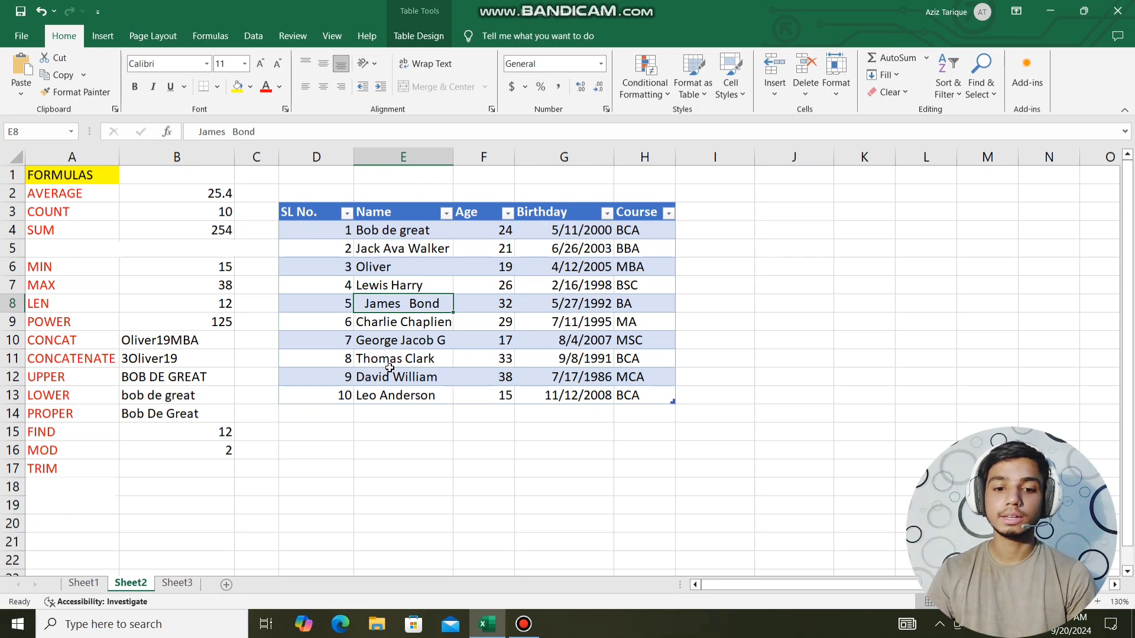
# Enter a TRIM formula in cell B17 that removes the extra spaces from the fifth student's name in E8.
pyautogui.click(206, 468)
pyautogui.write('=trim')
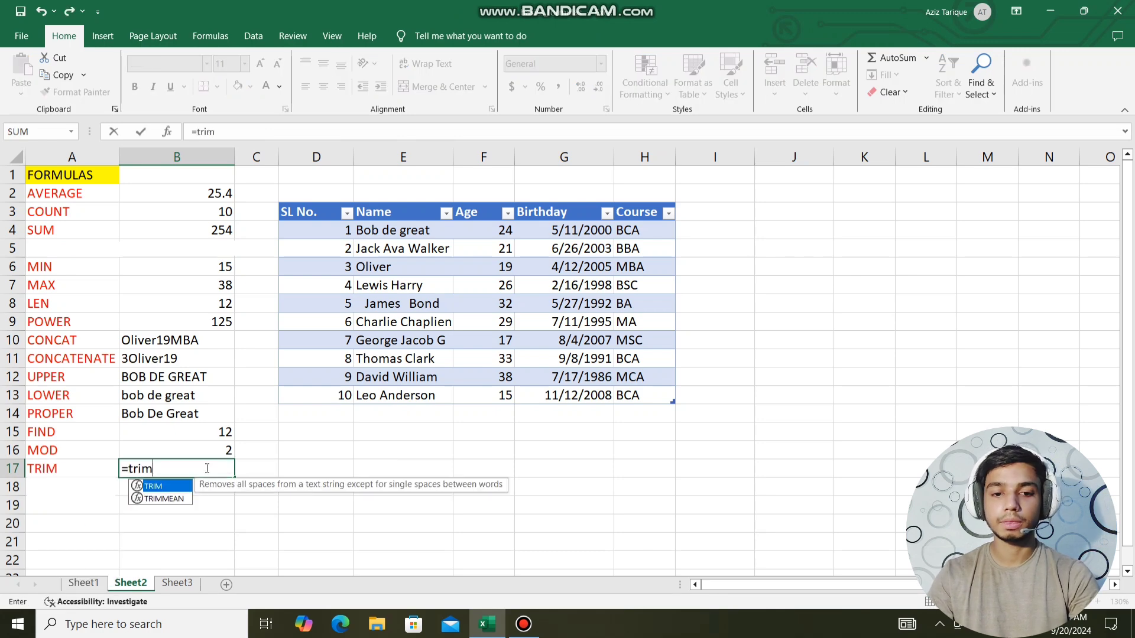
pyautogui.press('Tab')
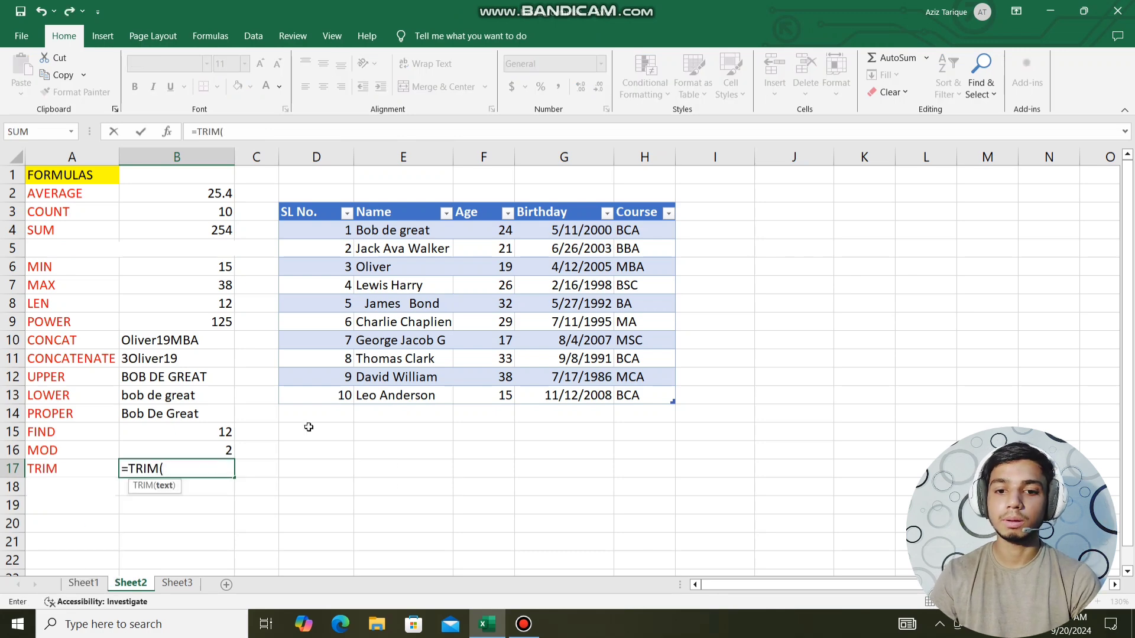
pyautogui.click(391, 302)
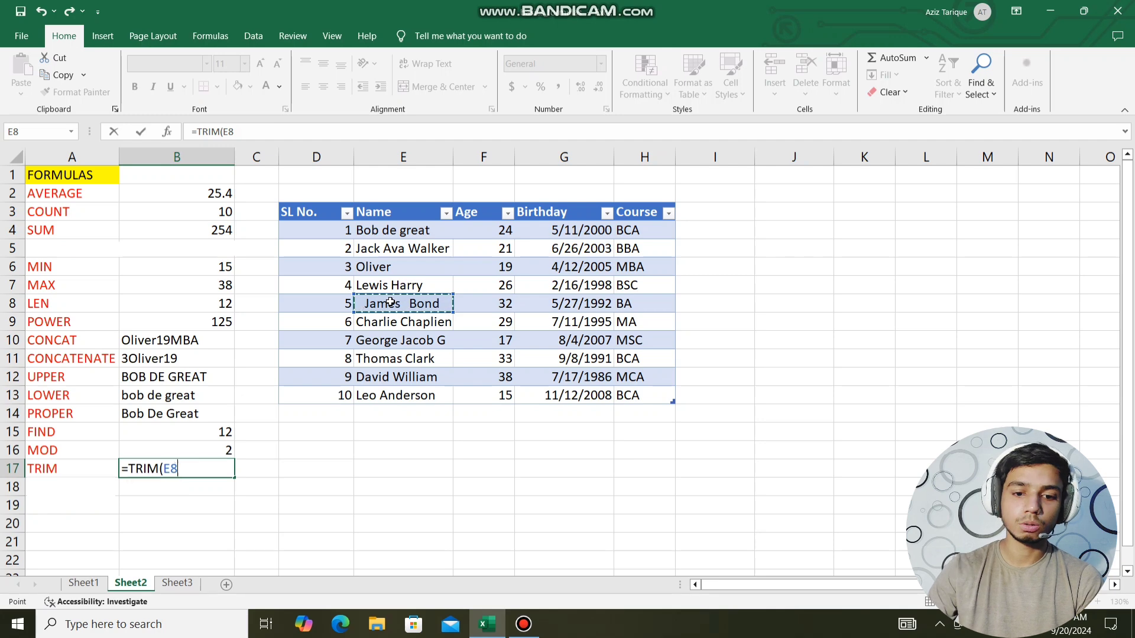
pyautogui.write(')')
pyautogui.press('Return')
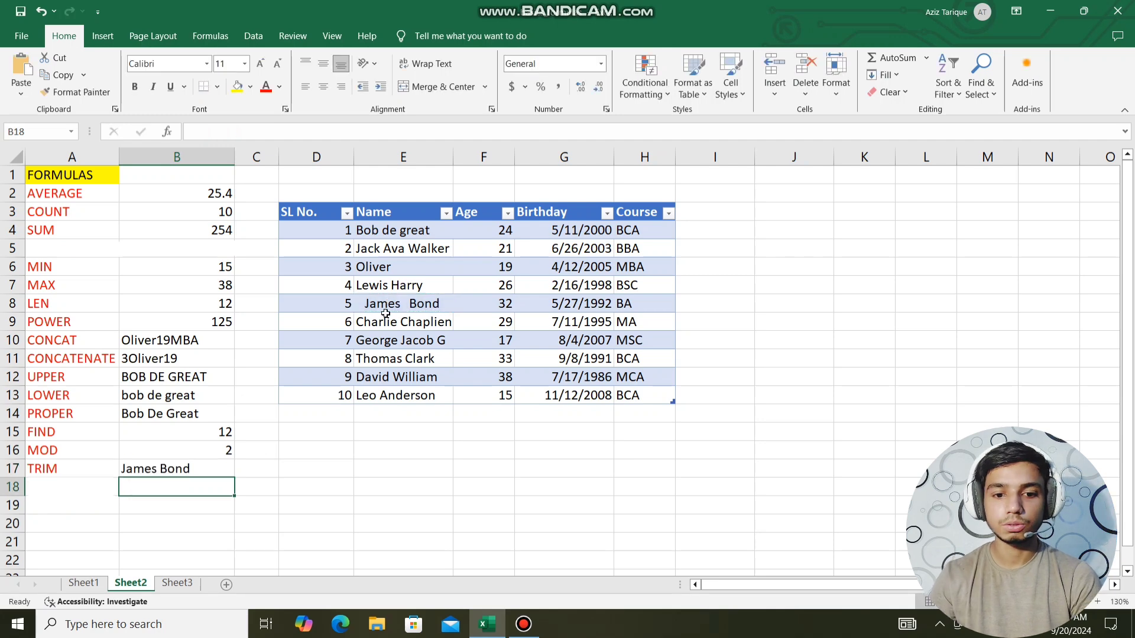
pyautogui.click(204, 469)
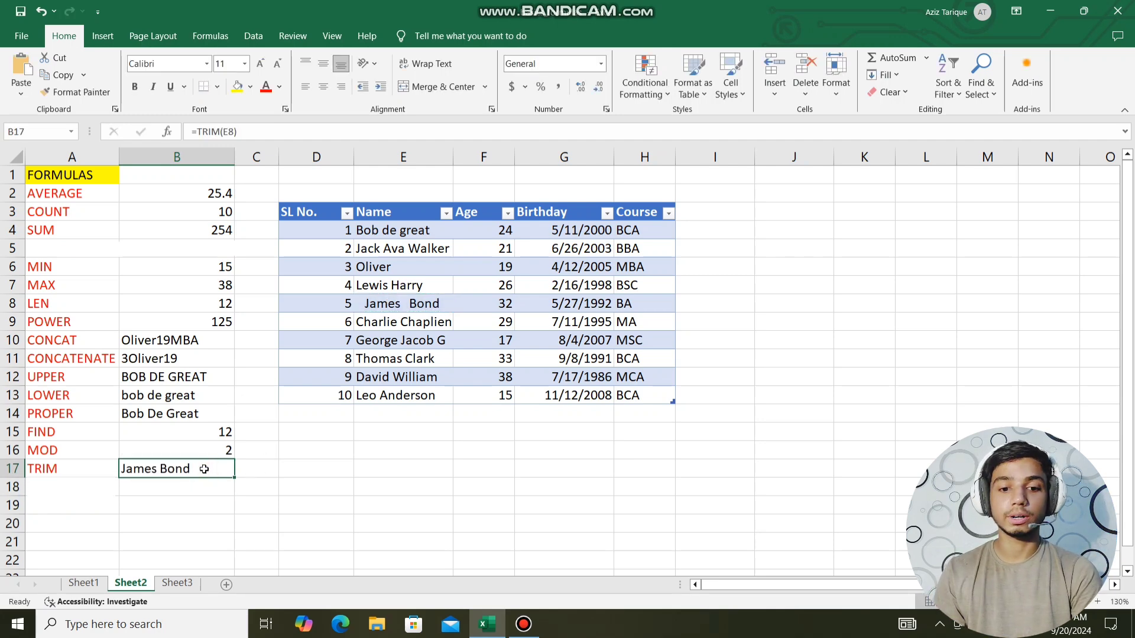